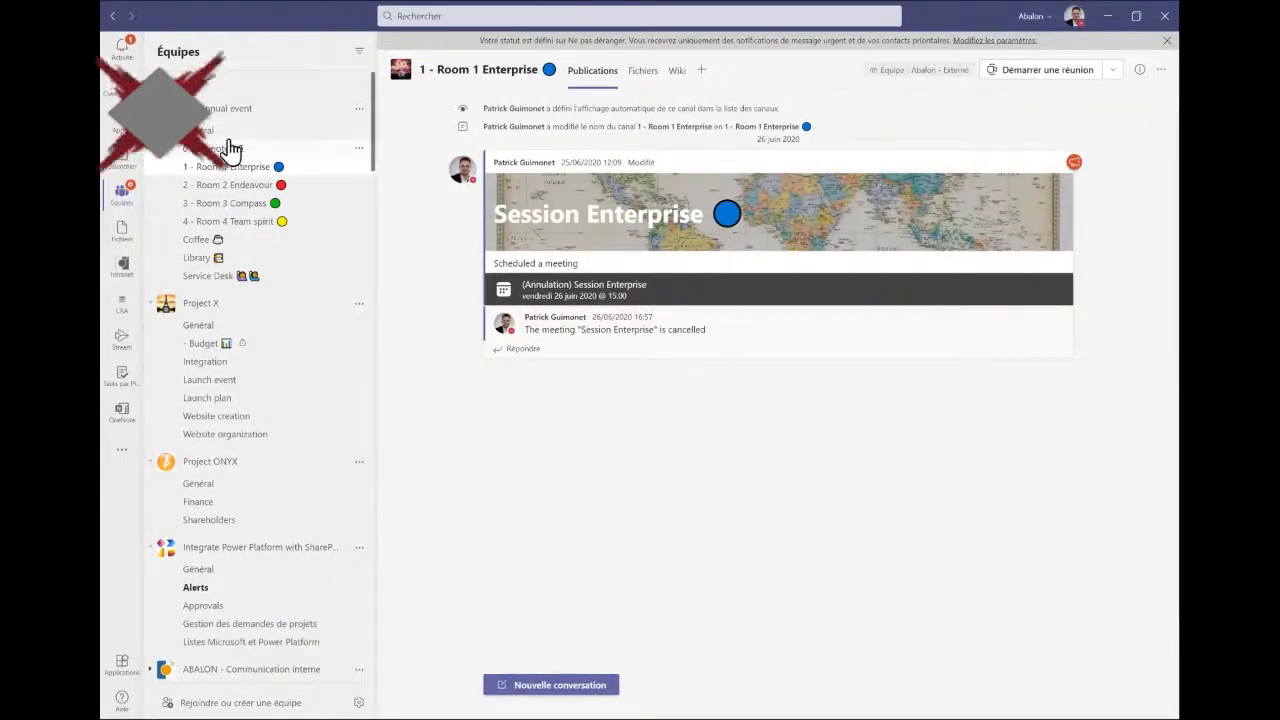
Browse the meeting posts in the Keynote and Room 1 to Room 4 channels of the annual event team
click(264, 188)
click(217, 134)
click(239, 154)
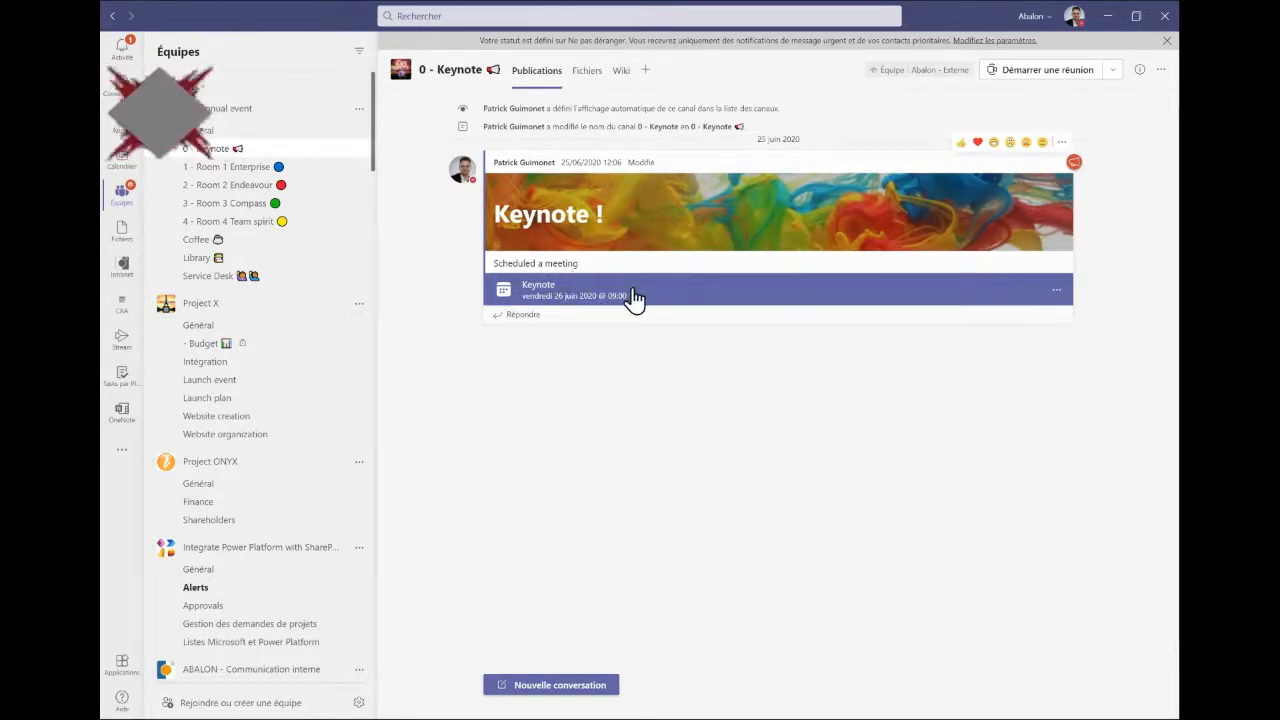
click(229, 167)
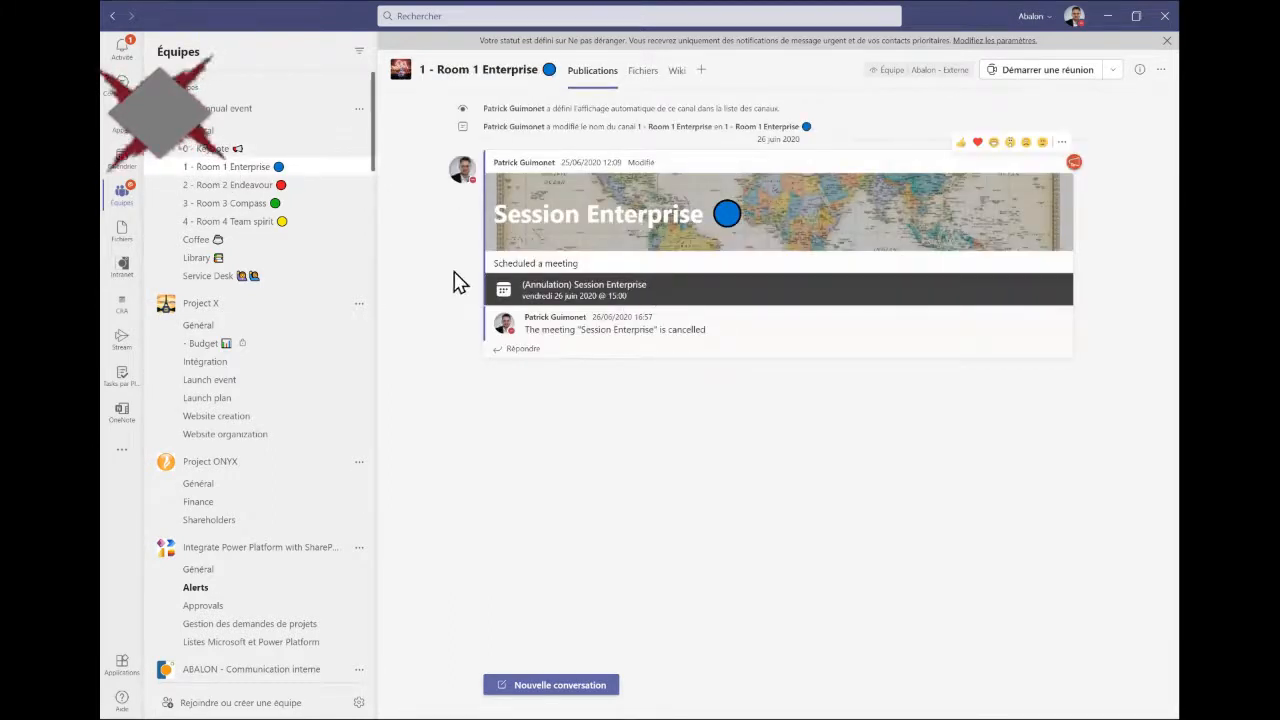
click(246, 186)
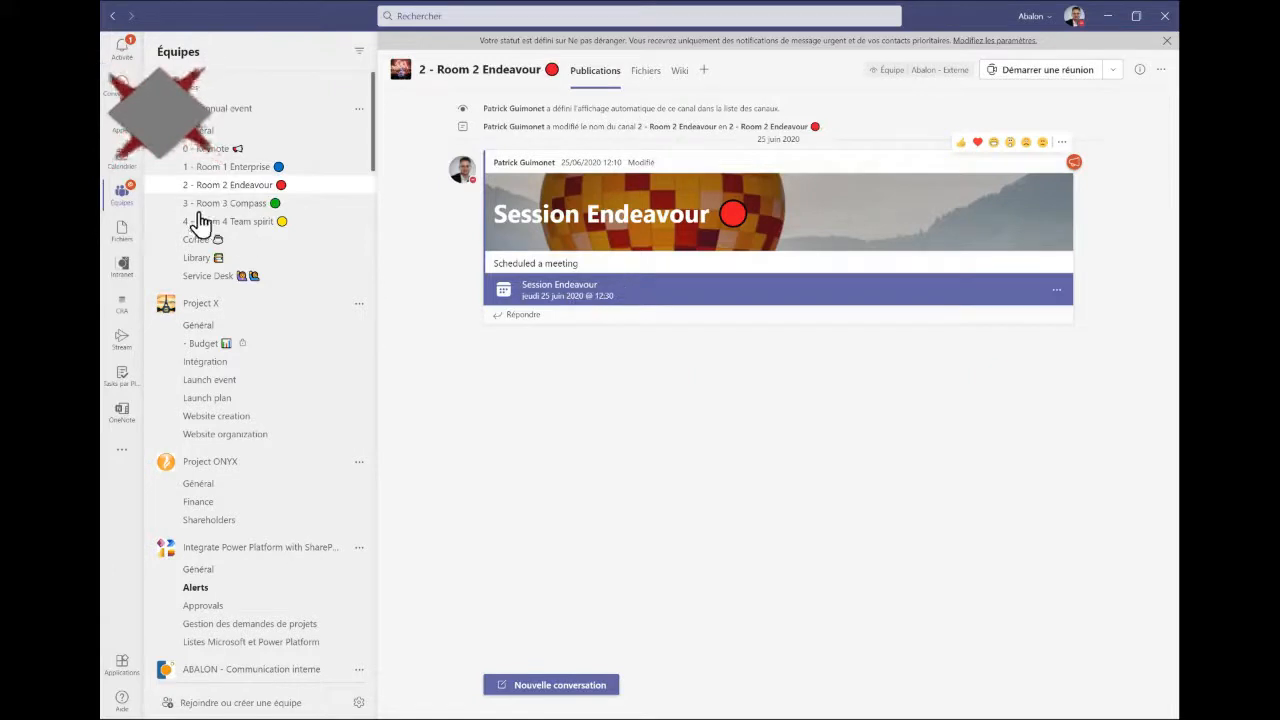
click(227, 205)
click(223, 221)
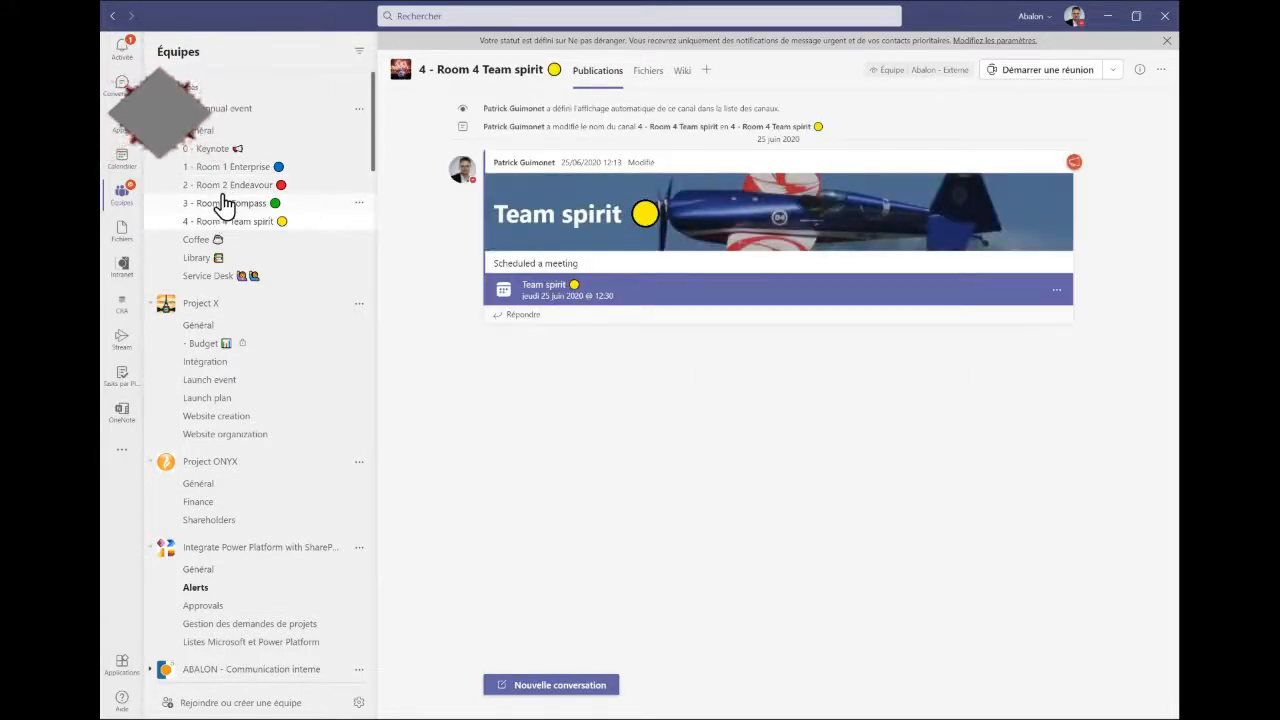
click(229, 205)
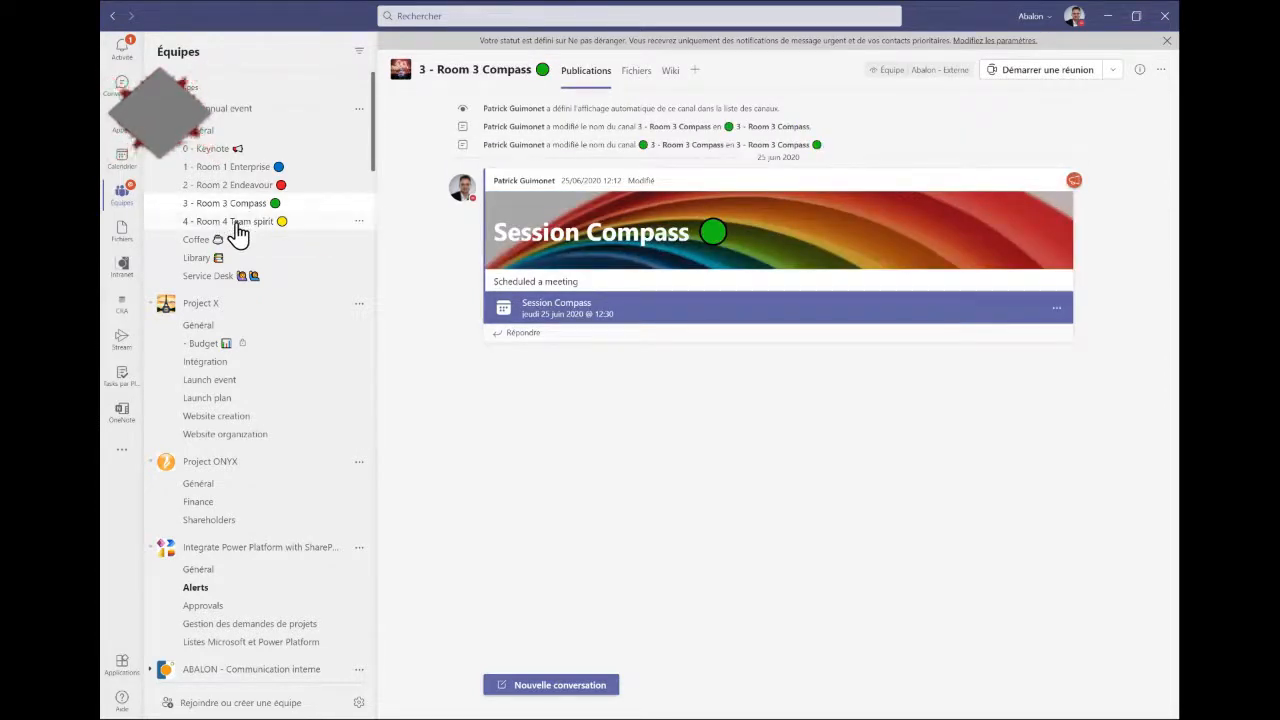
Open the Launch page of the annual event team's Général channel and look through its tiles, countdown and image links
click(205, 132)
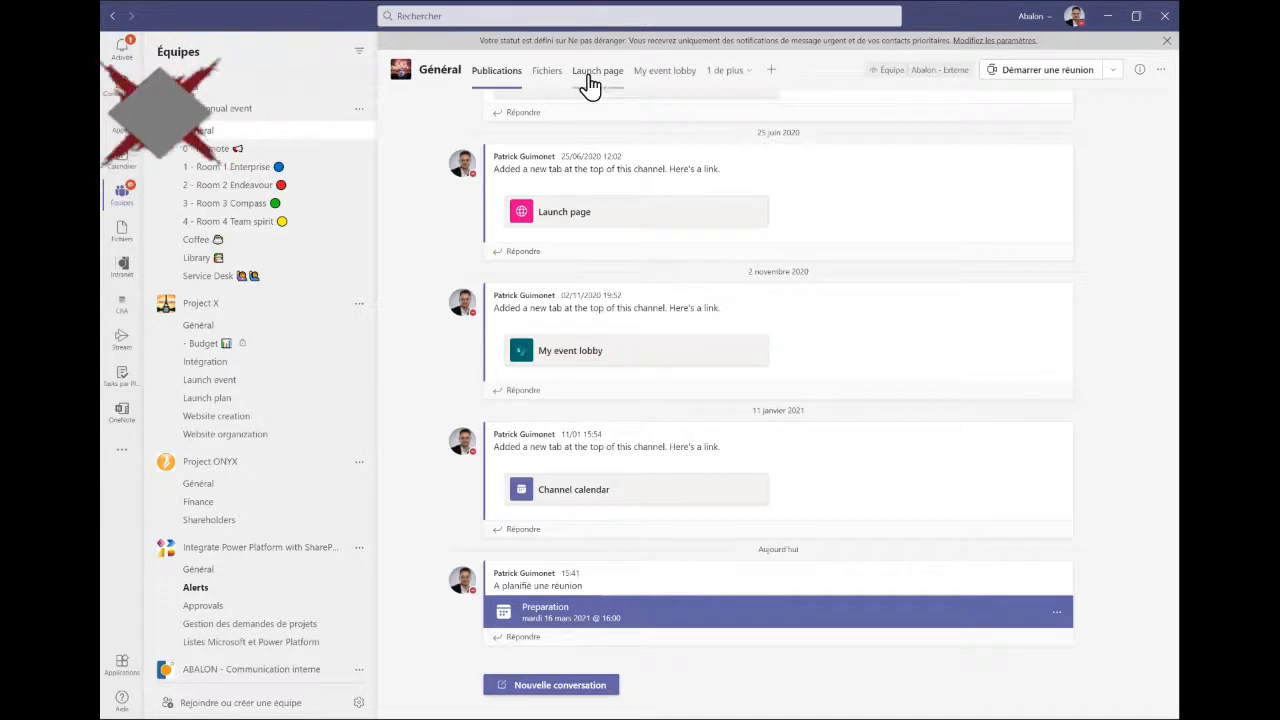
click(589, 77)
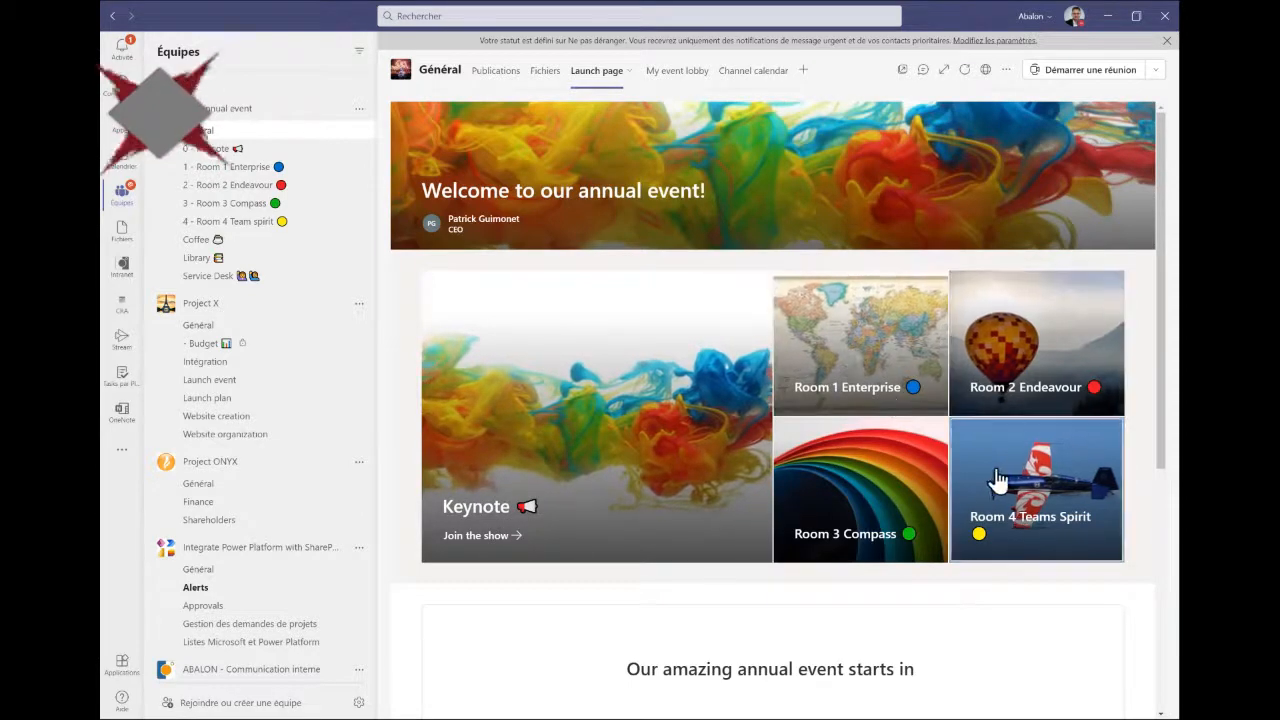
scroll(1071, 274, down, 4)
drag(1163, 386, 1165, 465)
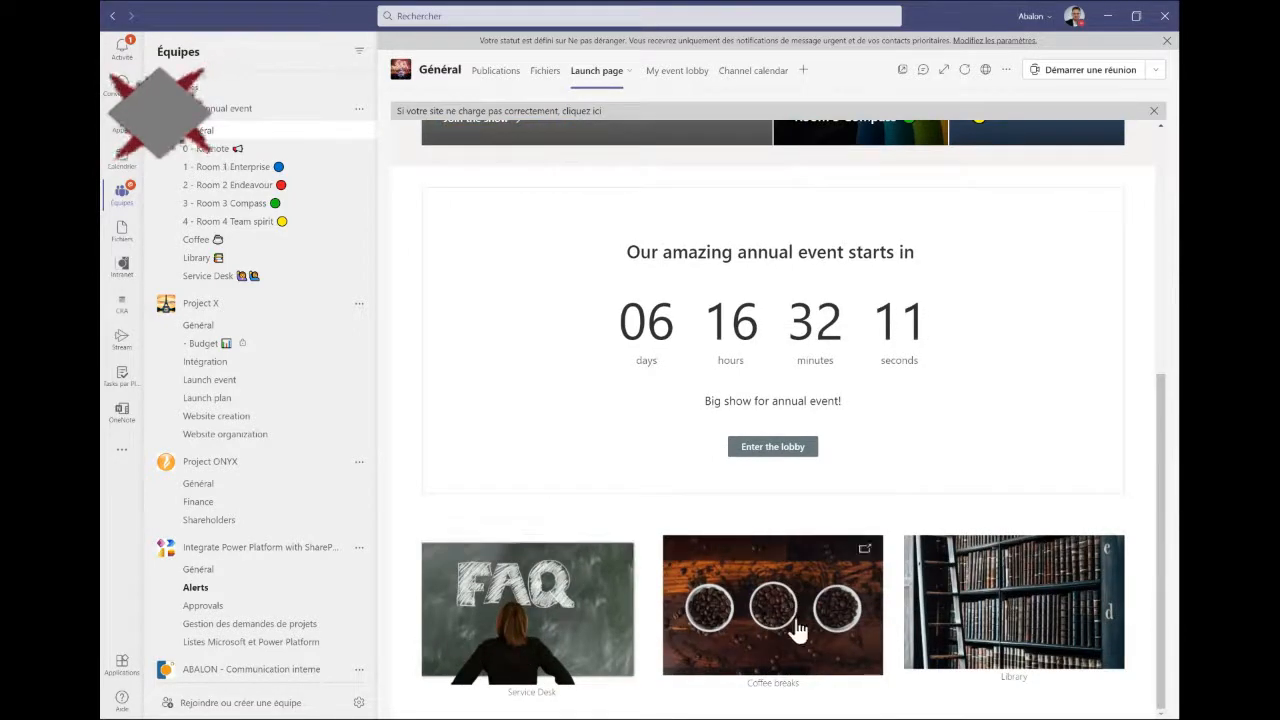
click(1166, 274)
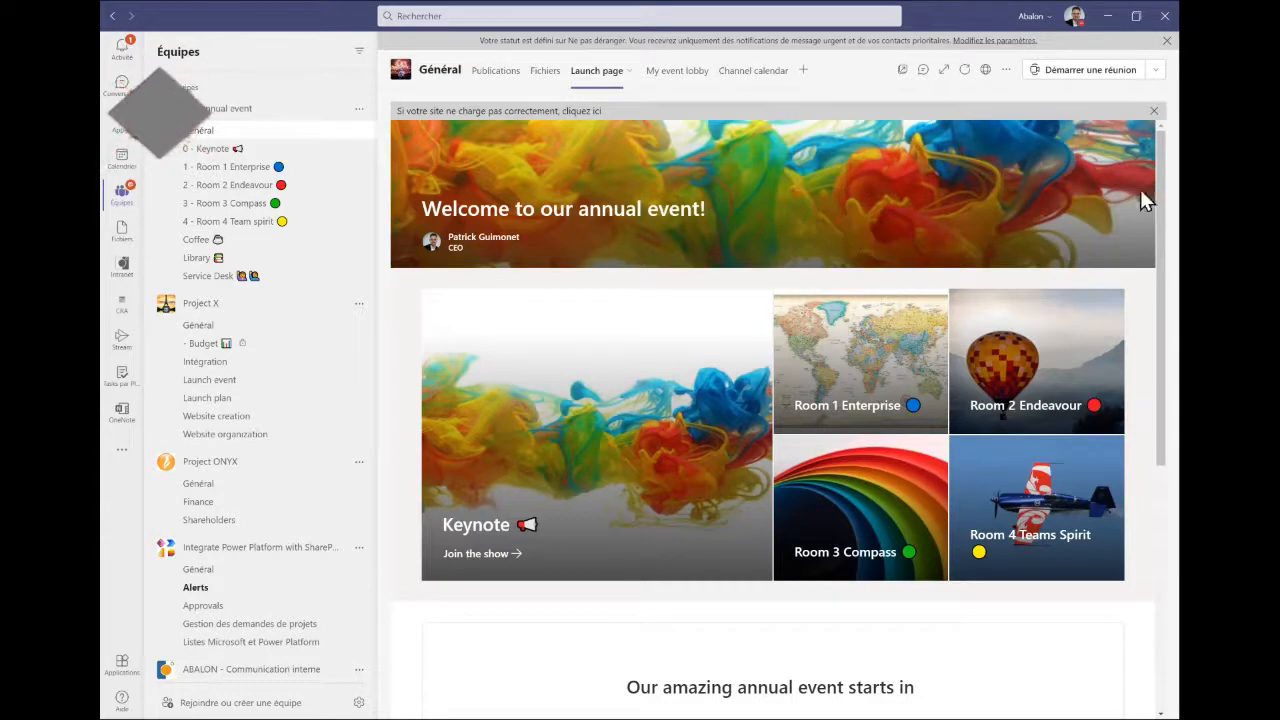
drag(1160, 192, 1168, 145)
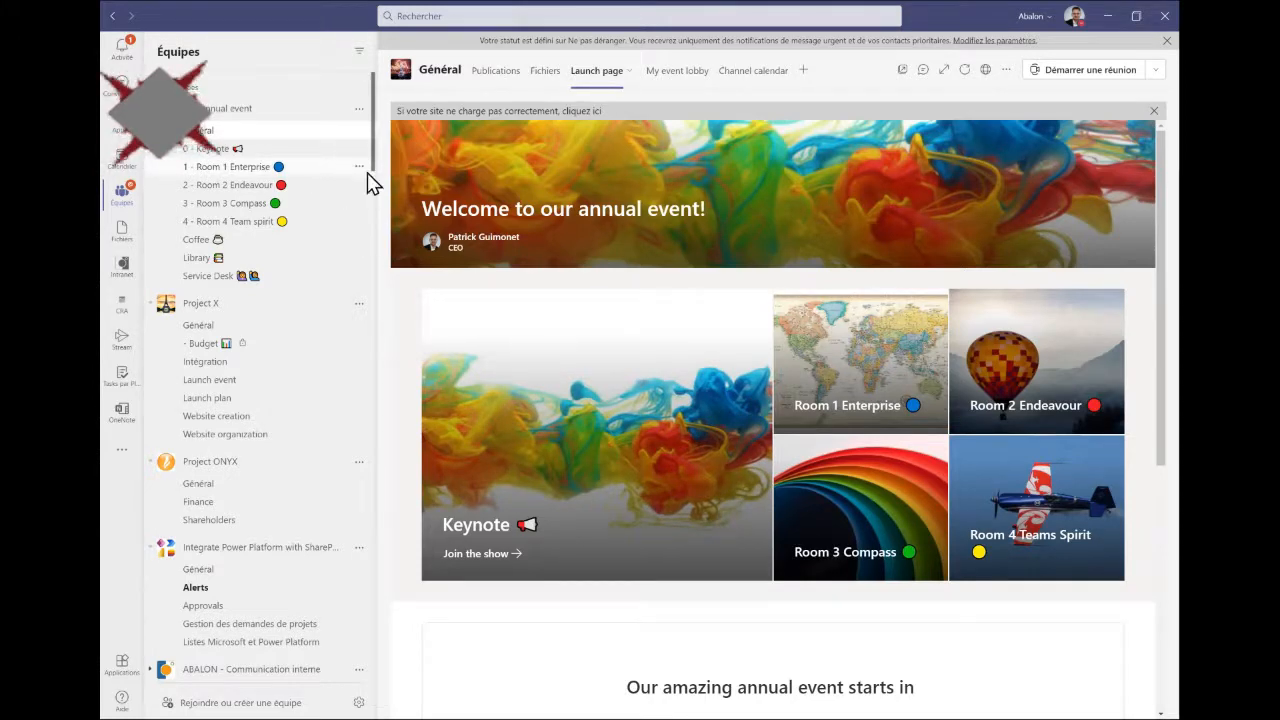
Copy the Join Microsoft Teams Meeting link from the Session Endeavour meeting details in Room 2, and close the details
click(206, 187)
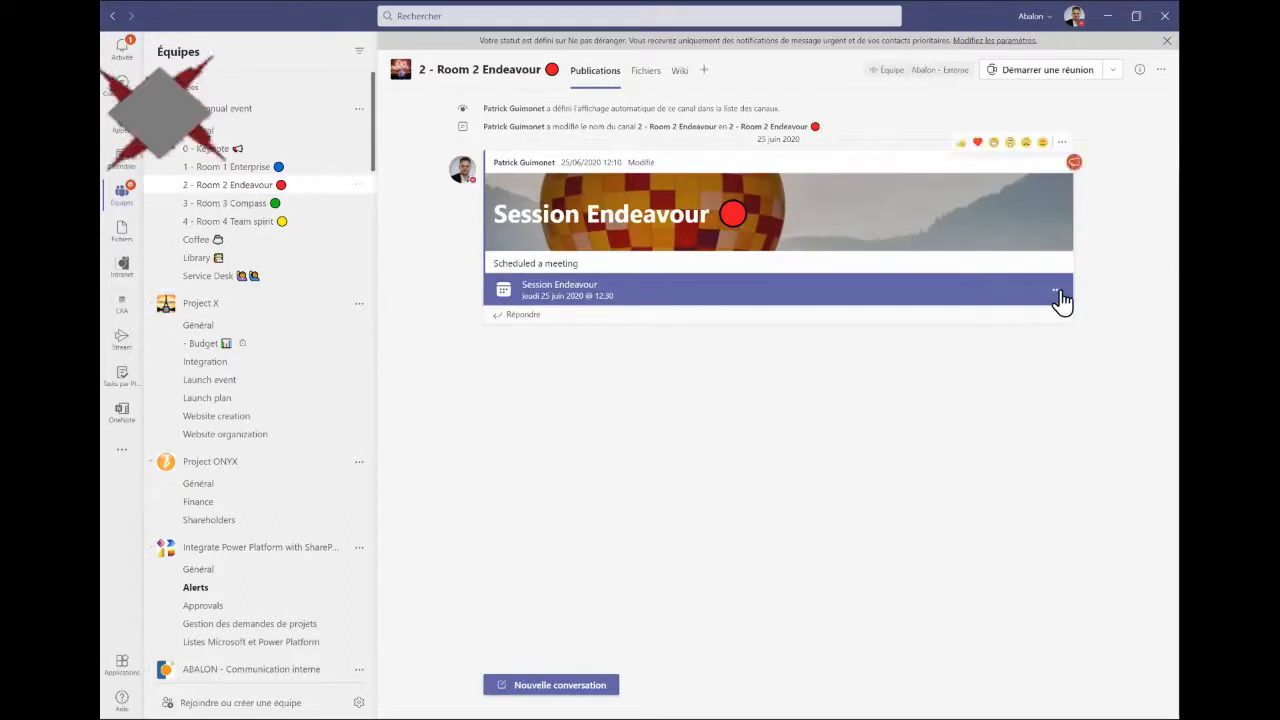
click(1055, 292)
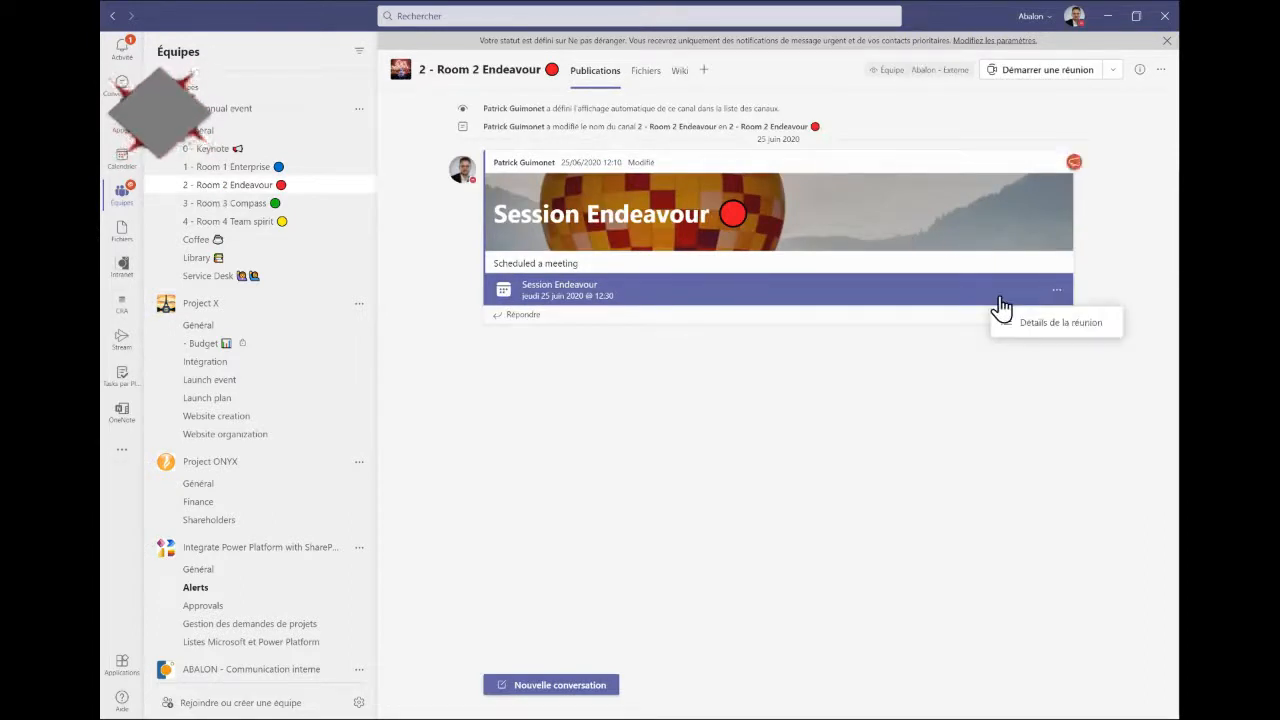
click(578, 282)
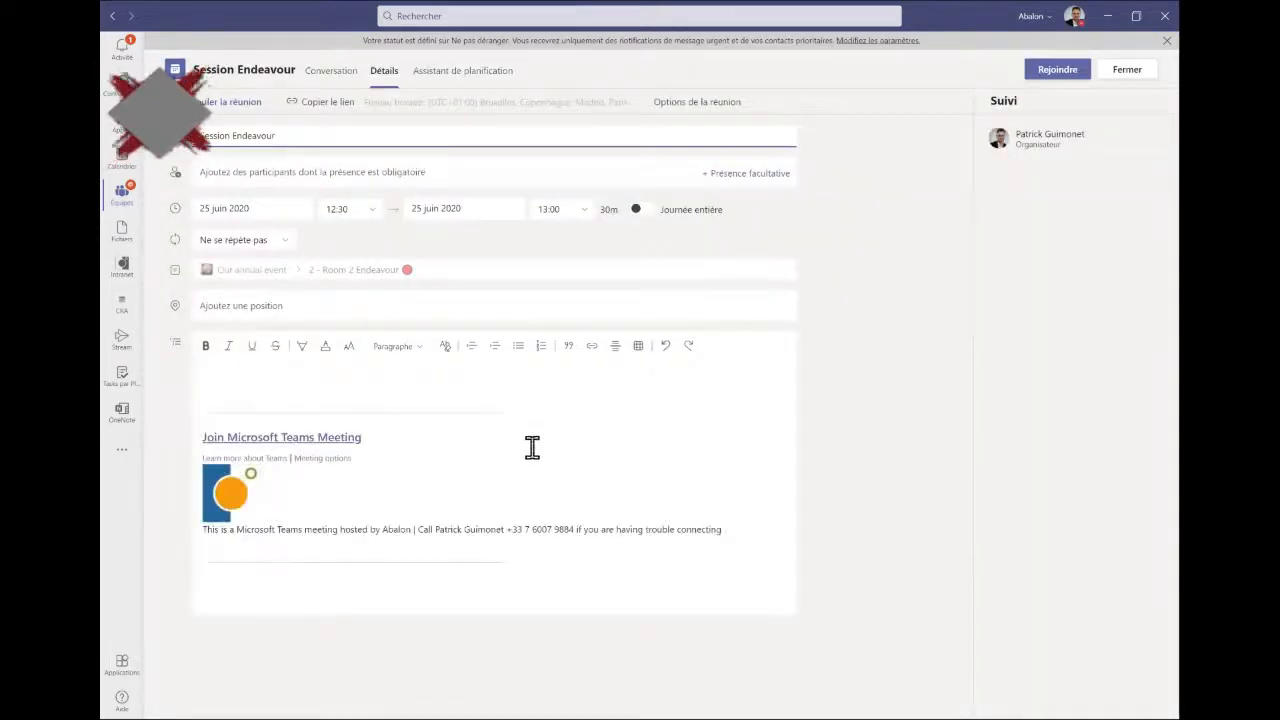
right_click(283, 441)
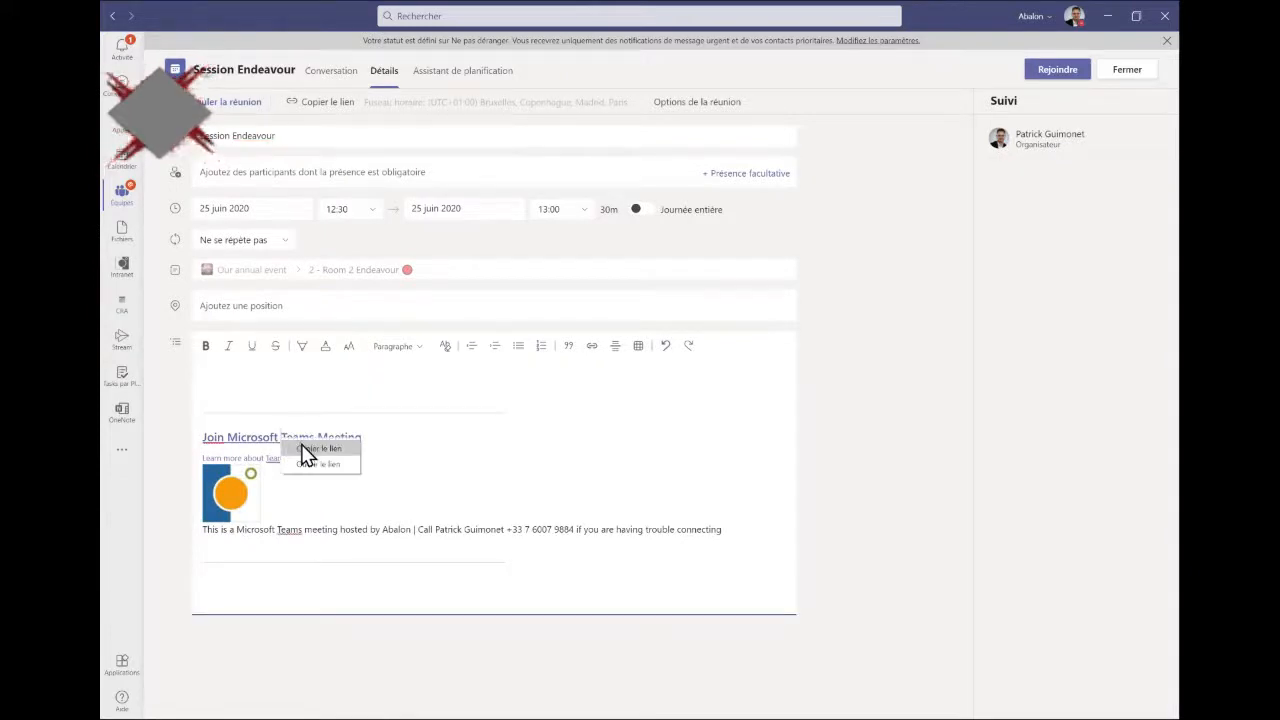
click(316, 448)
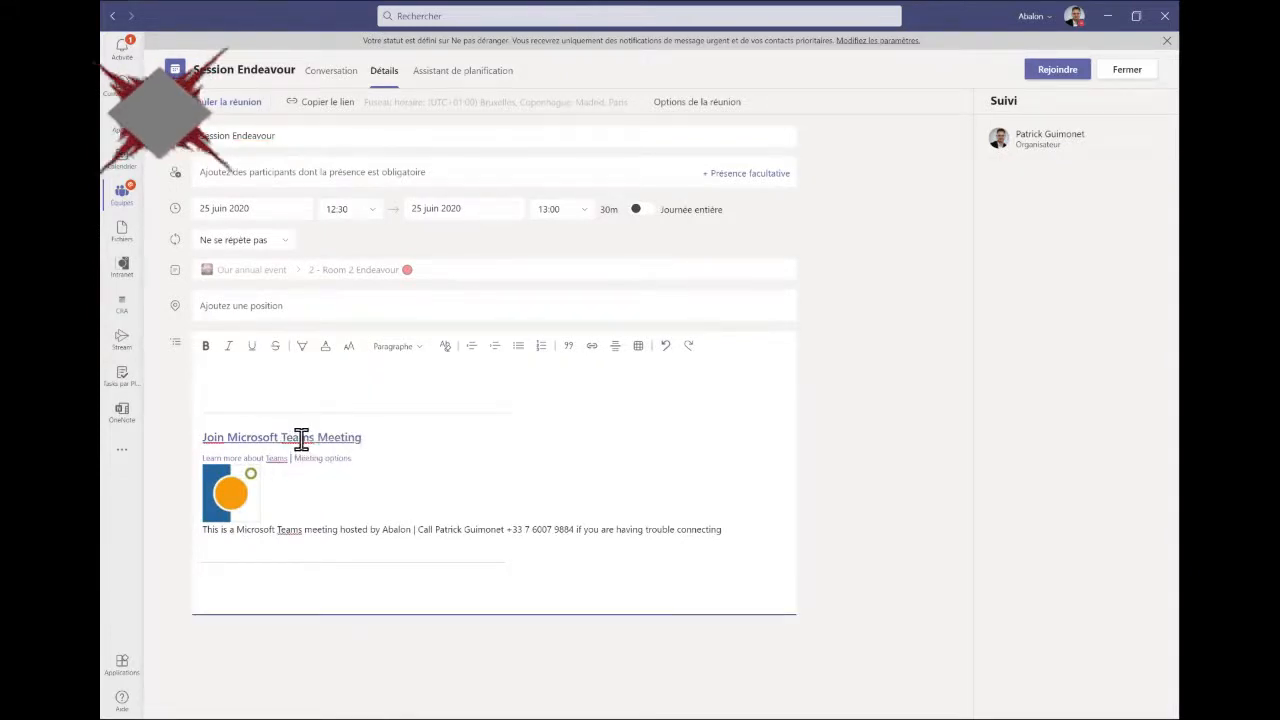
drag(204, 445, 387, 439)
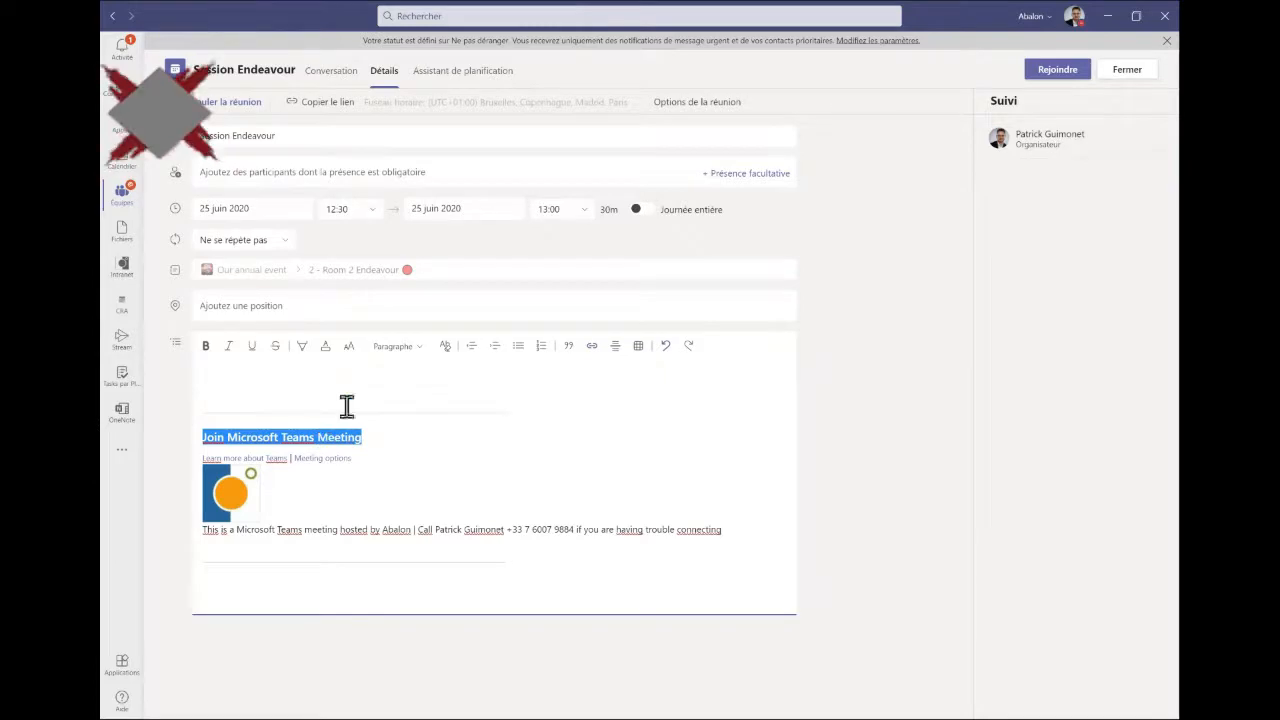
click(1122, 78)
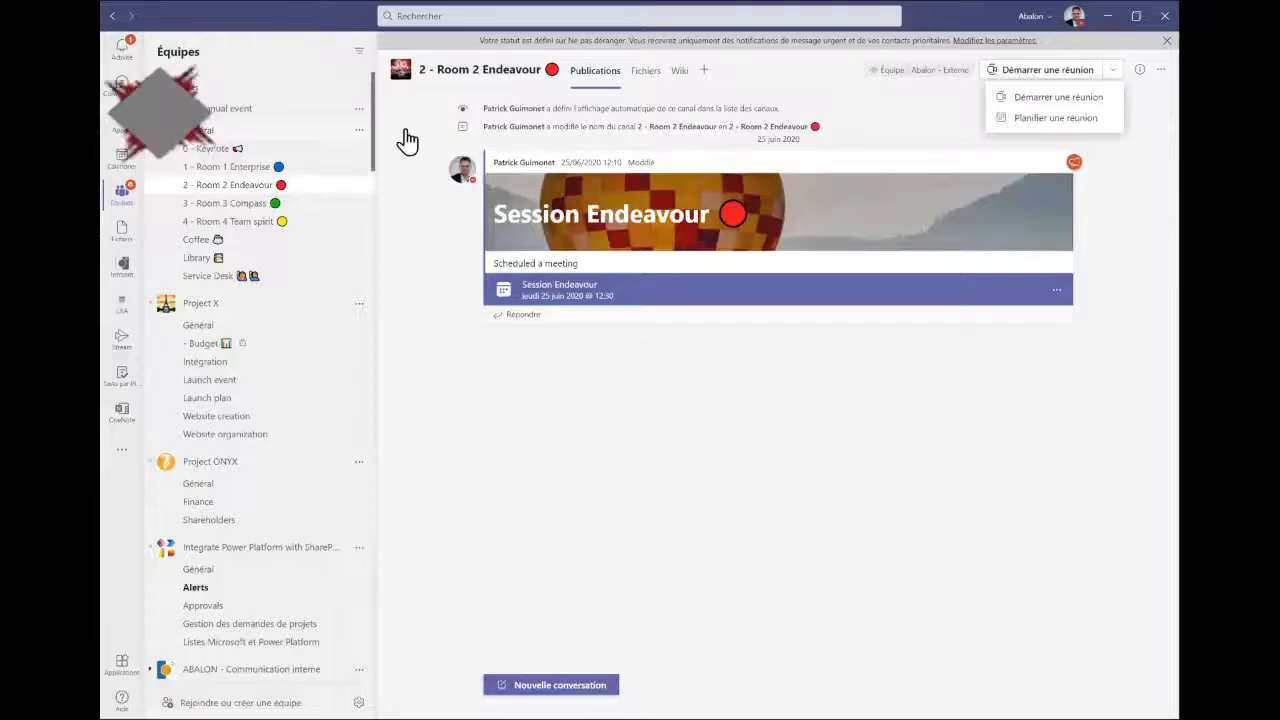
Open the Général channel's files in SharePoint and go up to the root of the Documents library
click(280, 132)
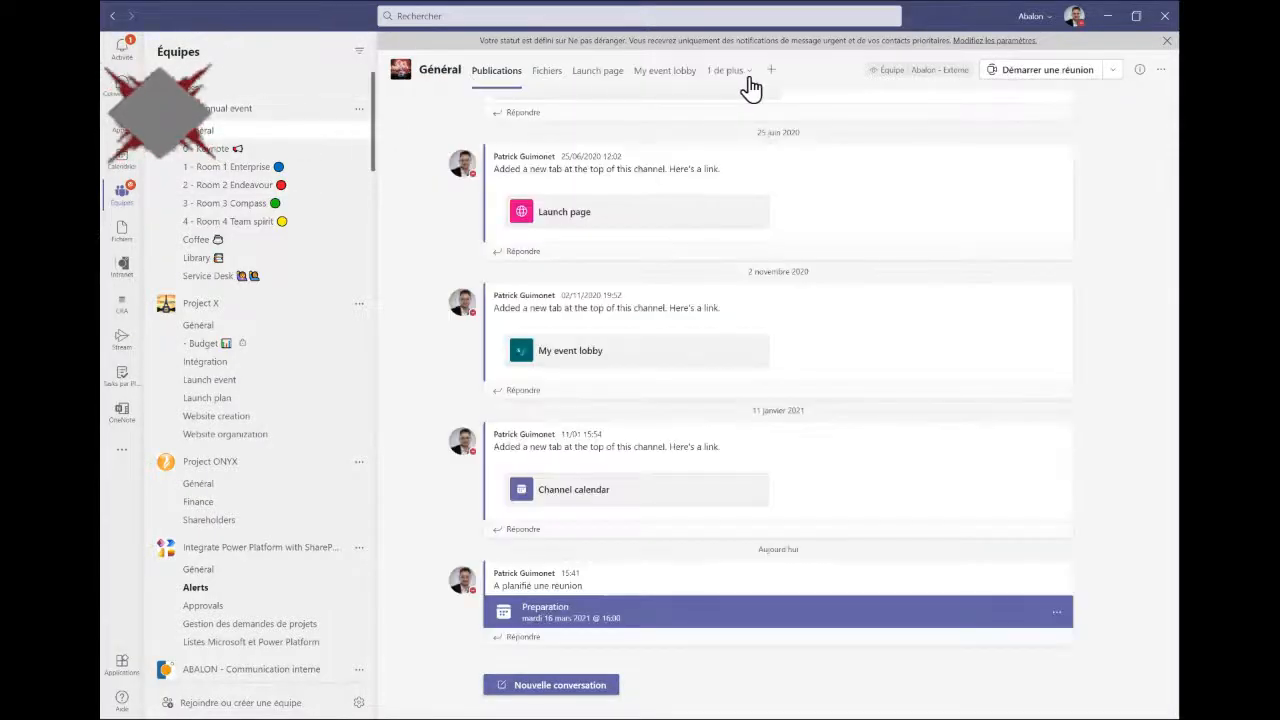
click(548, 72)
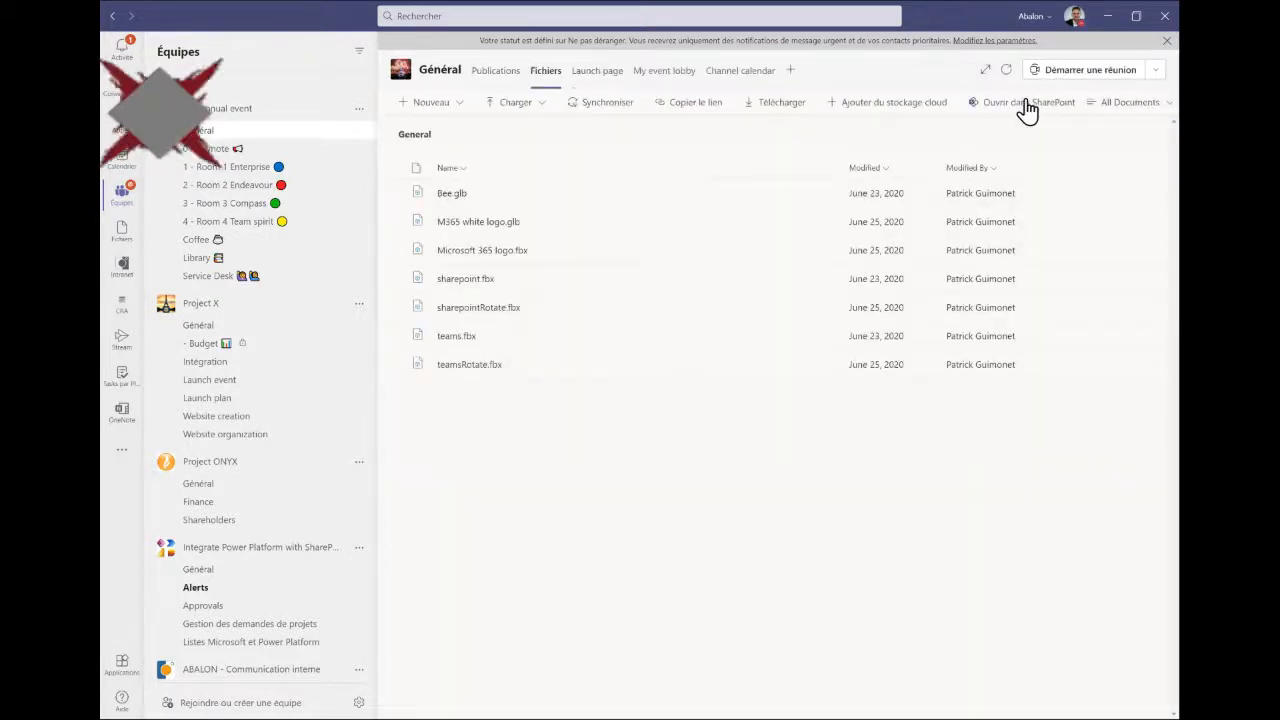
click(1026, 104)
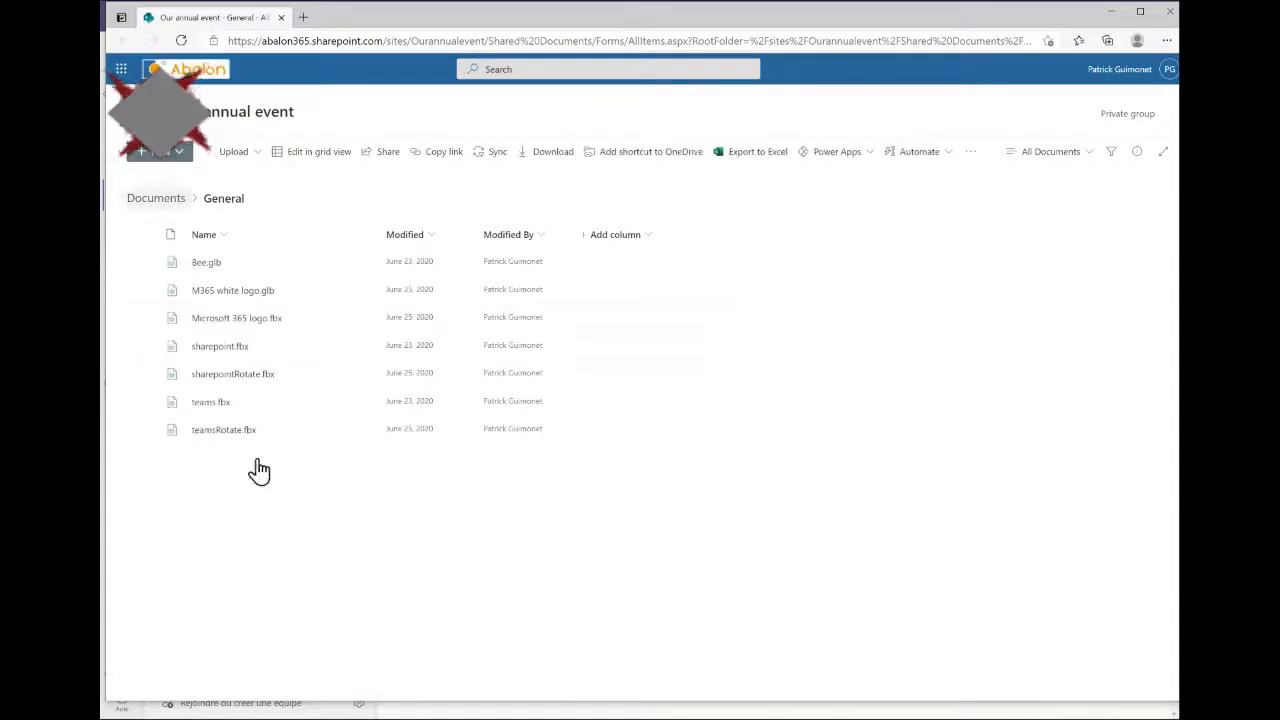
click(148, 202)
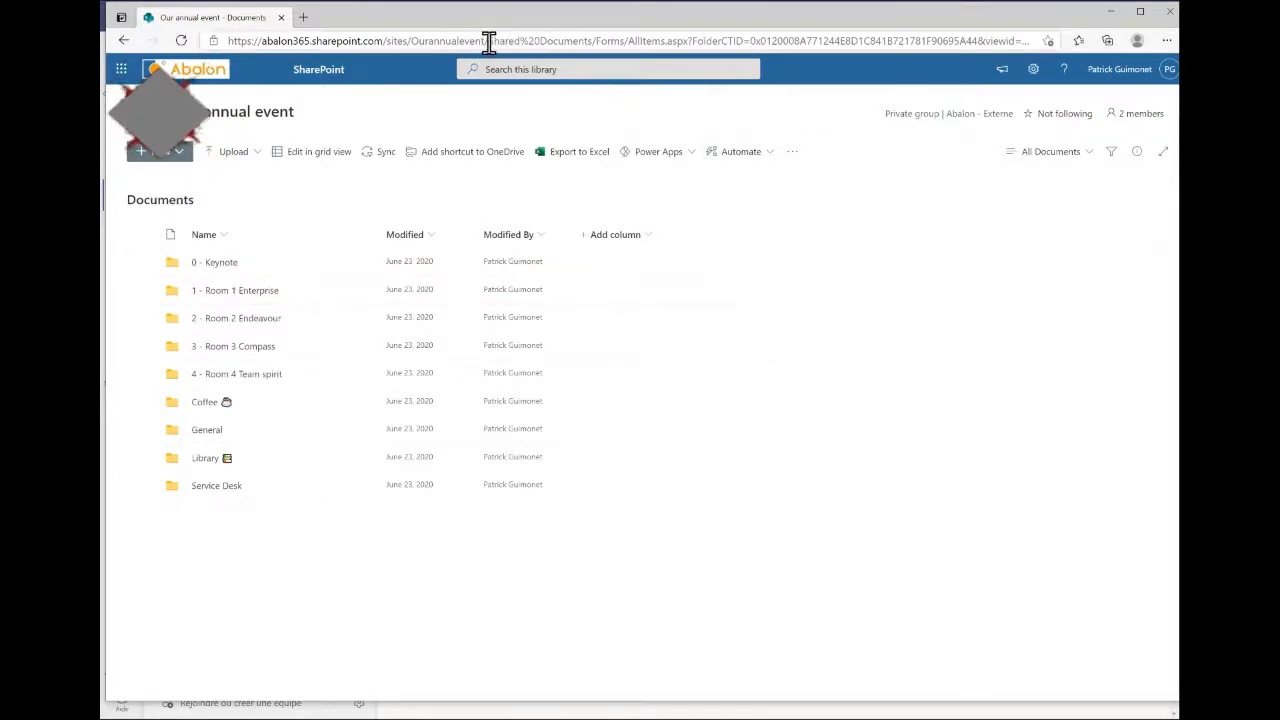
drag(489, 41, 1171, 80)
key(BackSpace)
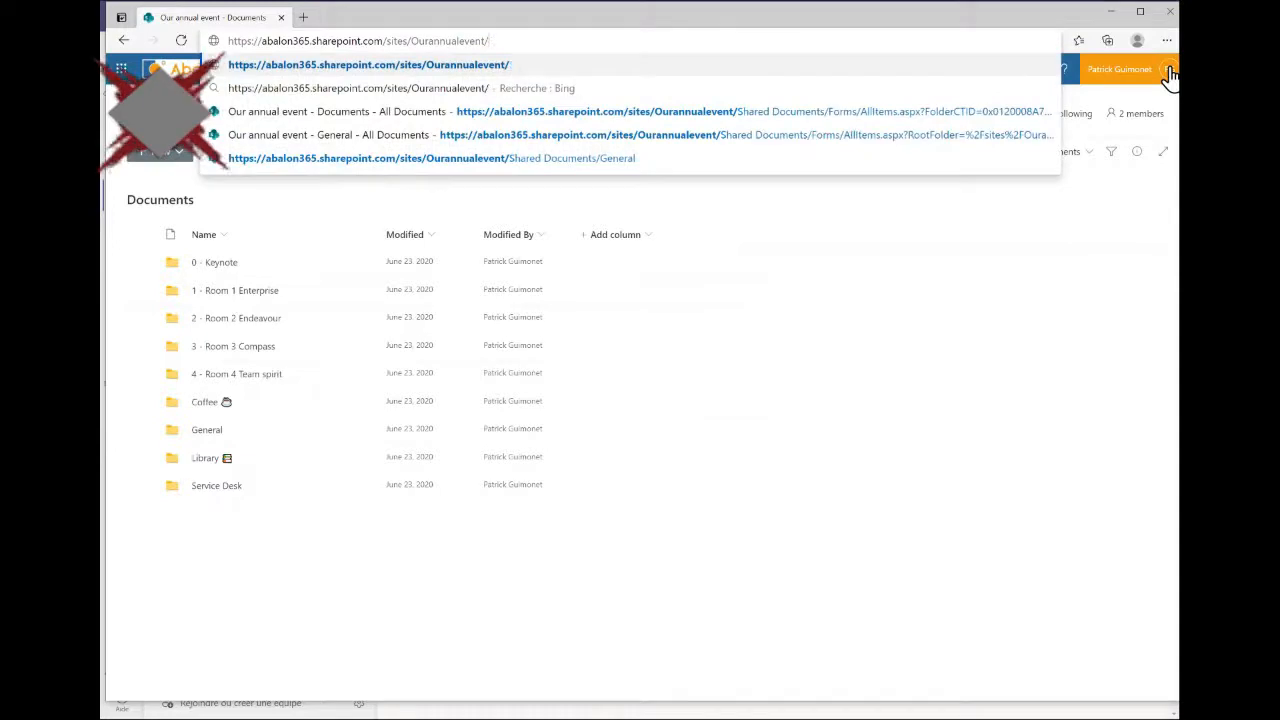
key(Return)
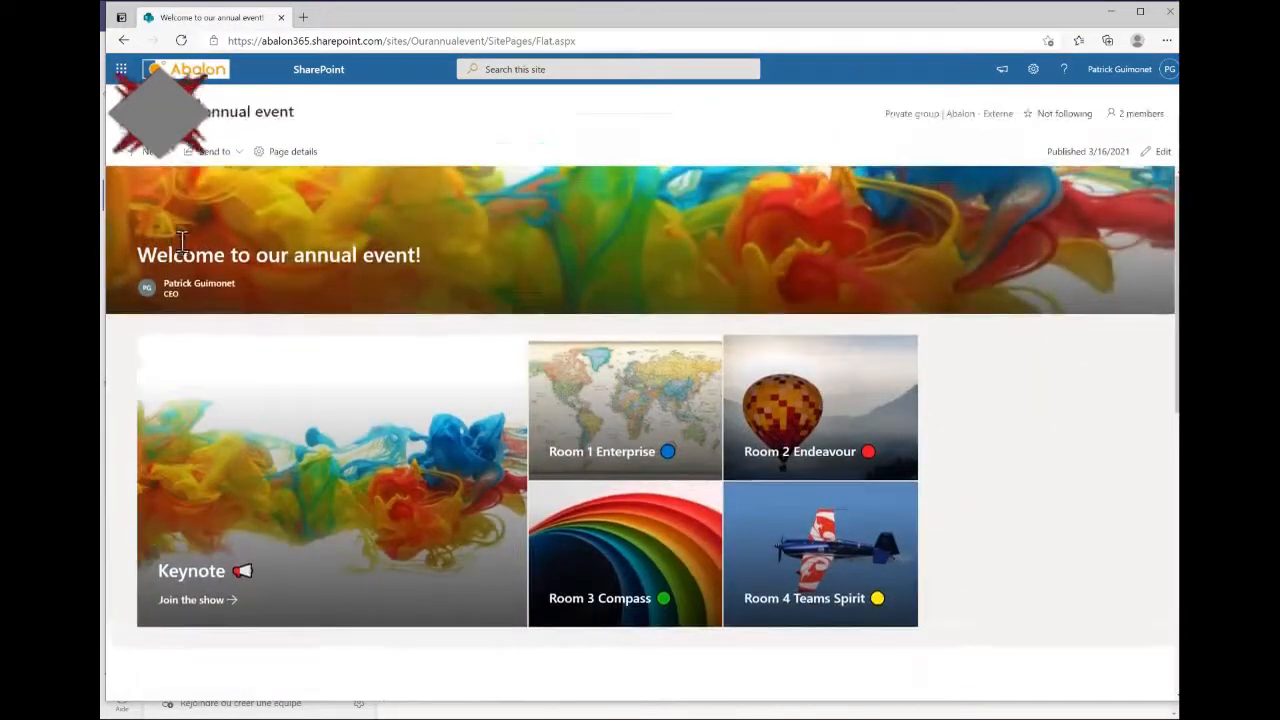
scroll(993, 318, down, 5)
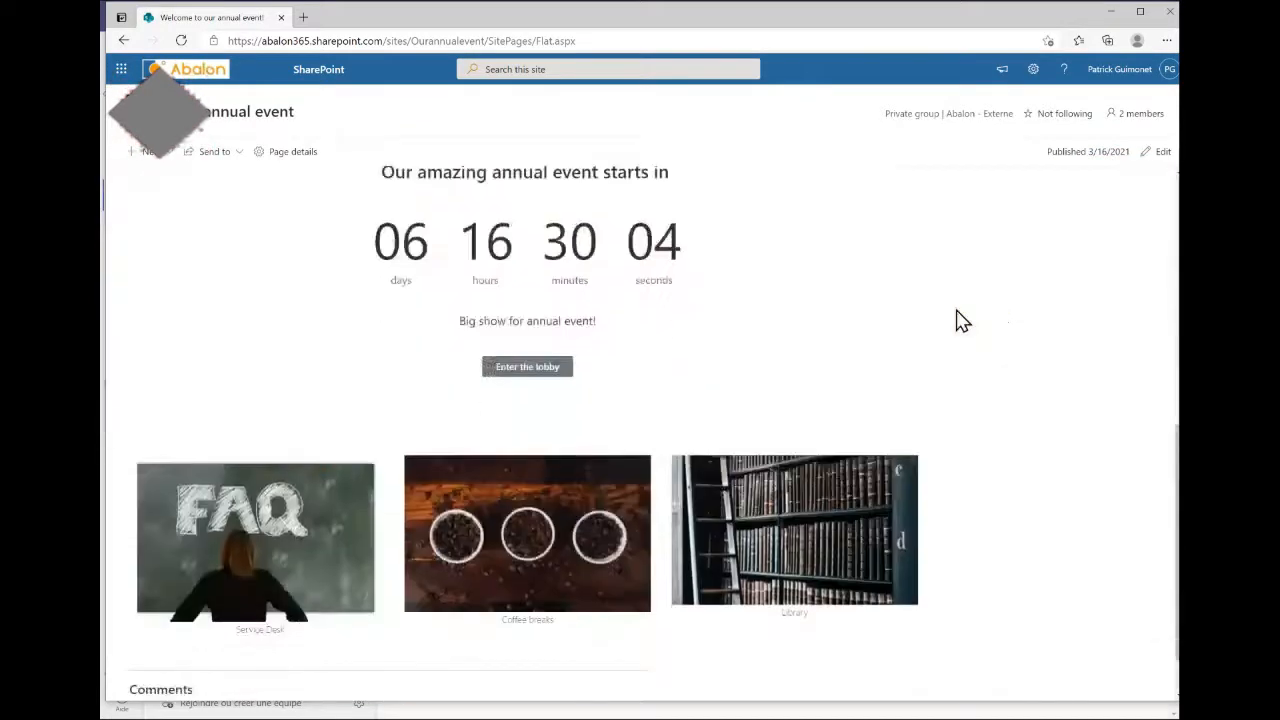
scroll(960, 320, up, 5)
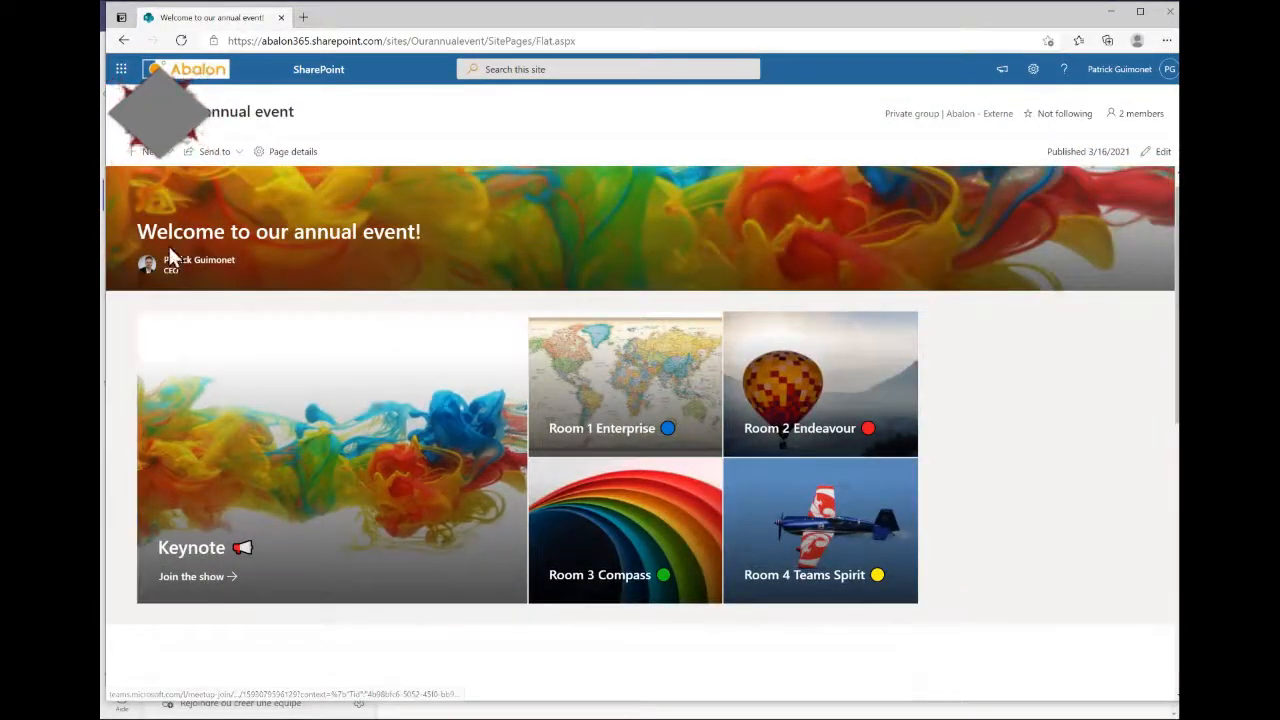
Start a new SharePoint space on the site and name it "NYC Demo", leaving the description empty
click(170, 156)
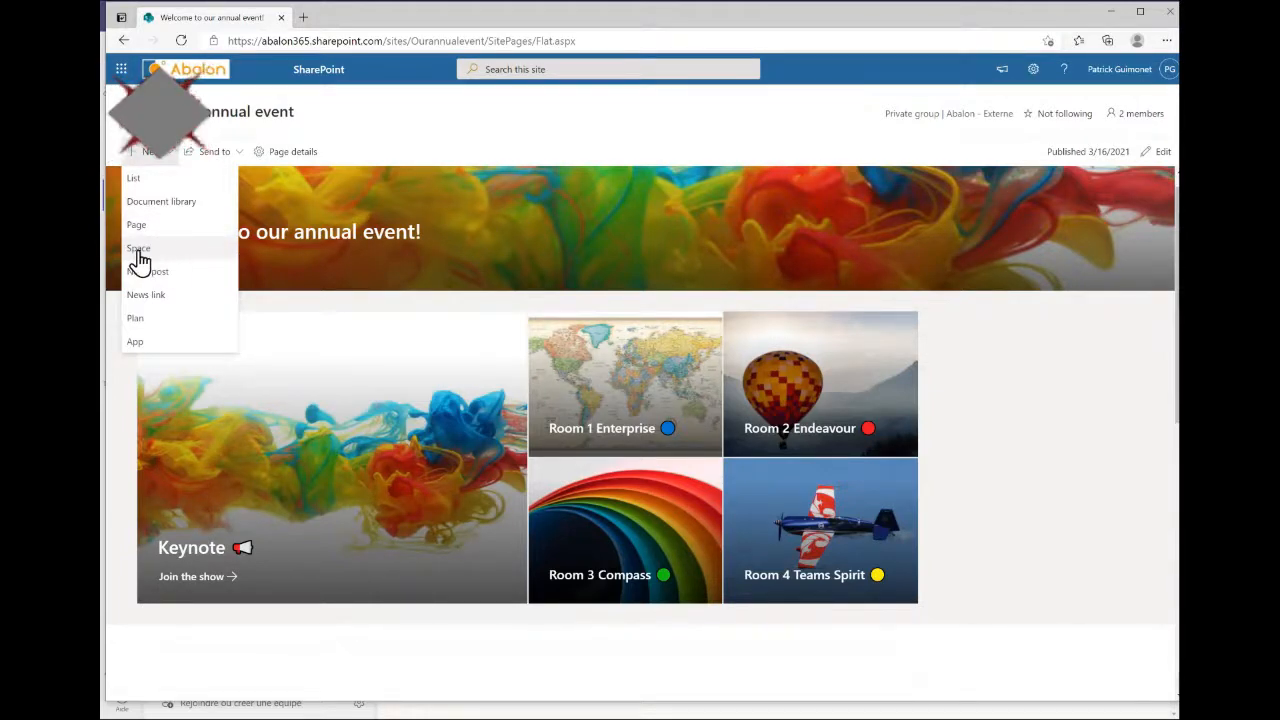
click(140, 249)
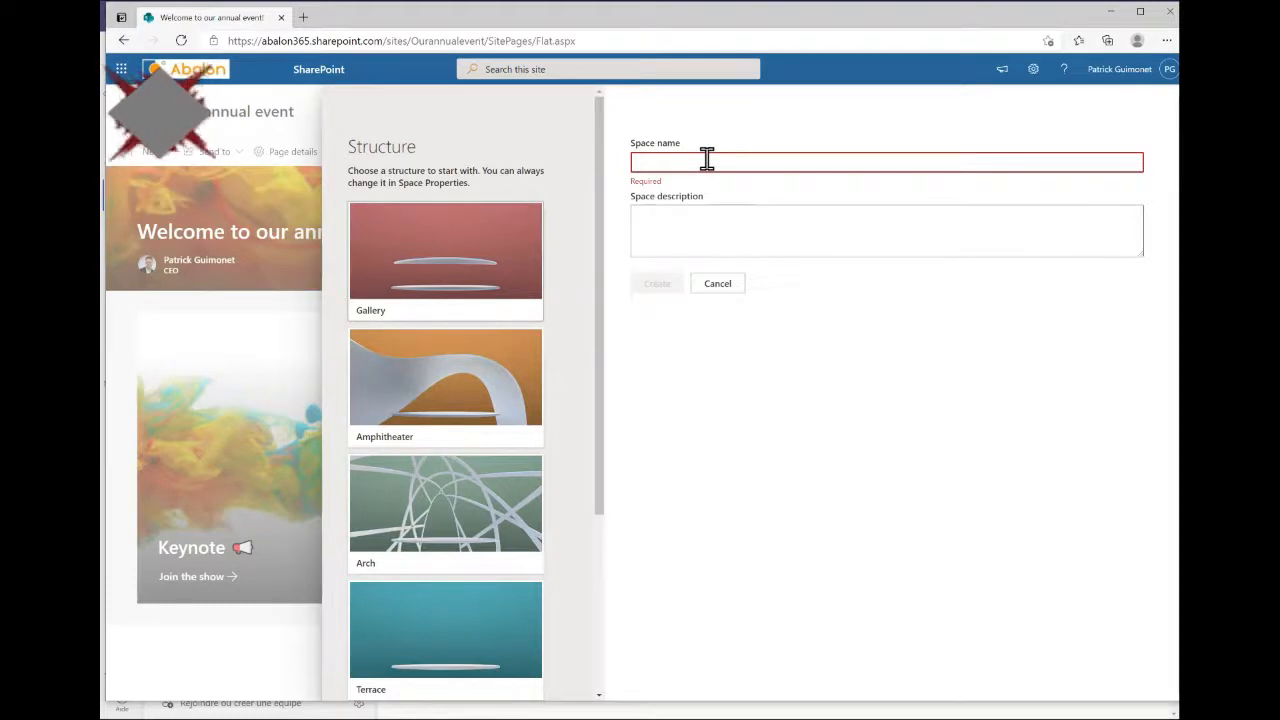
text(Demo)
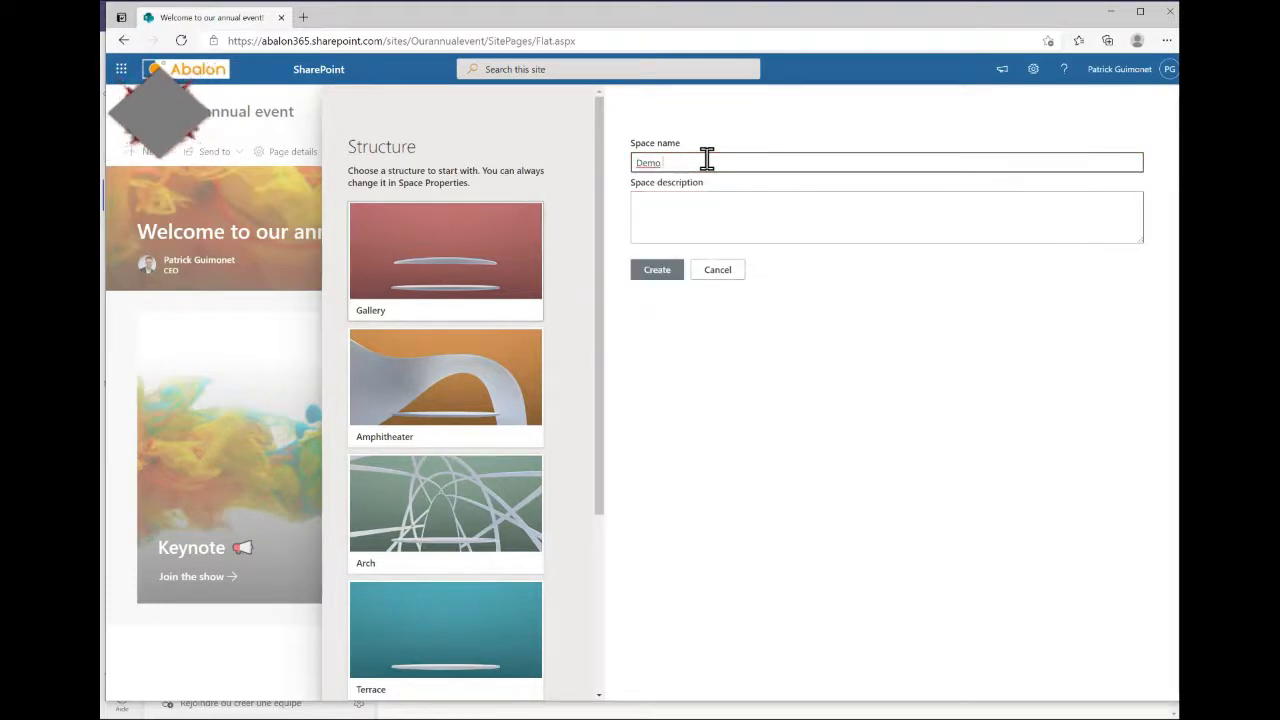
key(BackSpace)
key(BackSpace)
key(BackSpace)
key(BackSpace)
text(NYC Demo)
click(689, 214)
triple_click(704, 165)
click(686, 221)
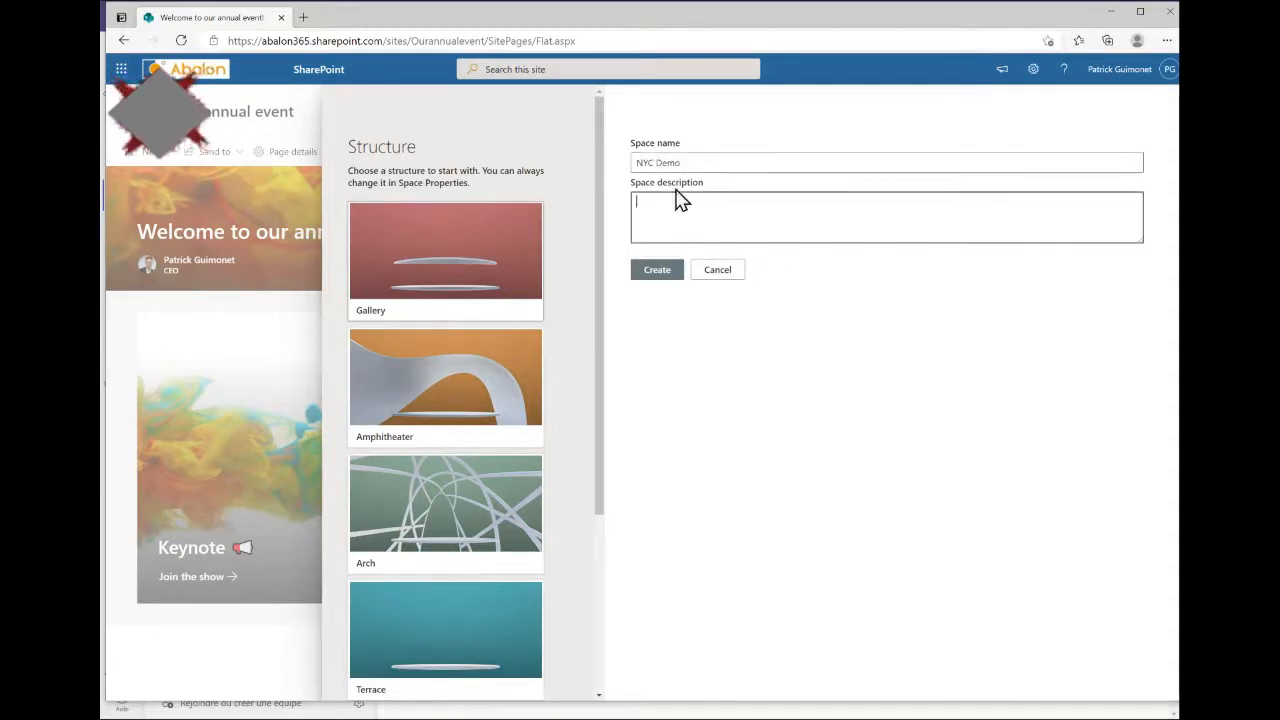
Look through the available structures, choose Terrace and create the space
drag(600, 228, 603, 391)
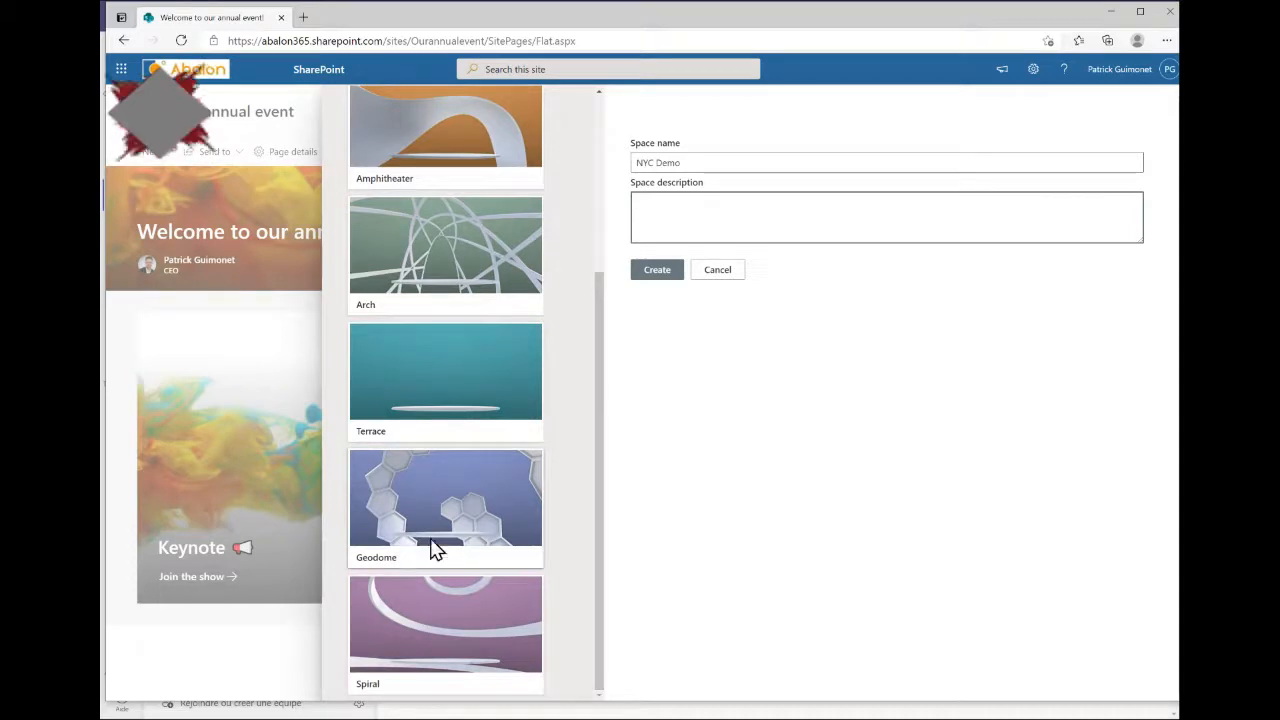
drag(601, 282, 606, 113)
click(606, 203)
drag(600, 251, 603, 423)
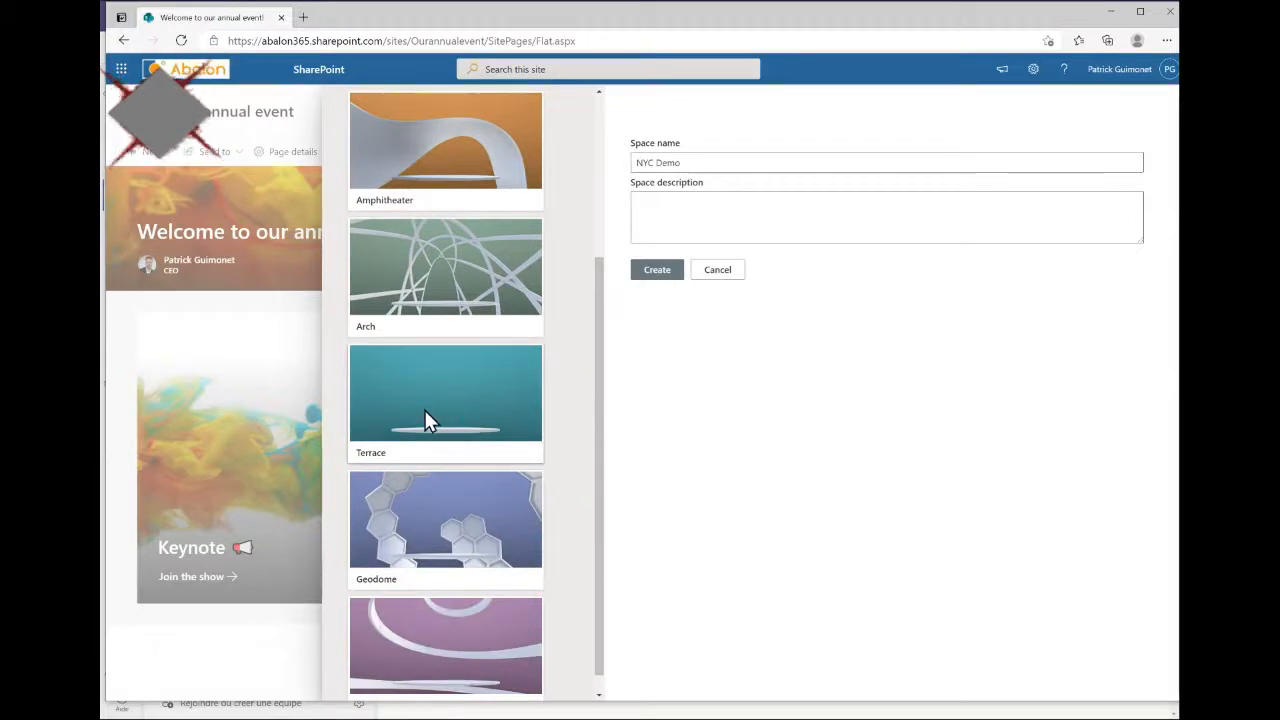
click(450, 418)
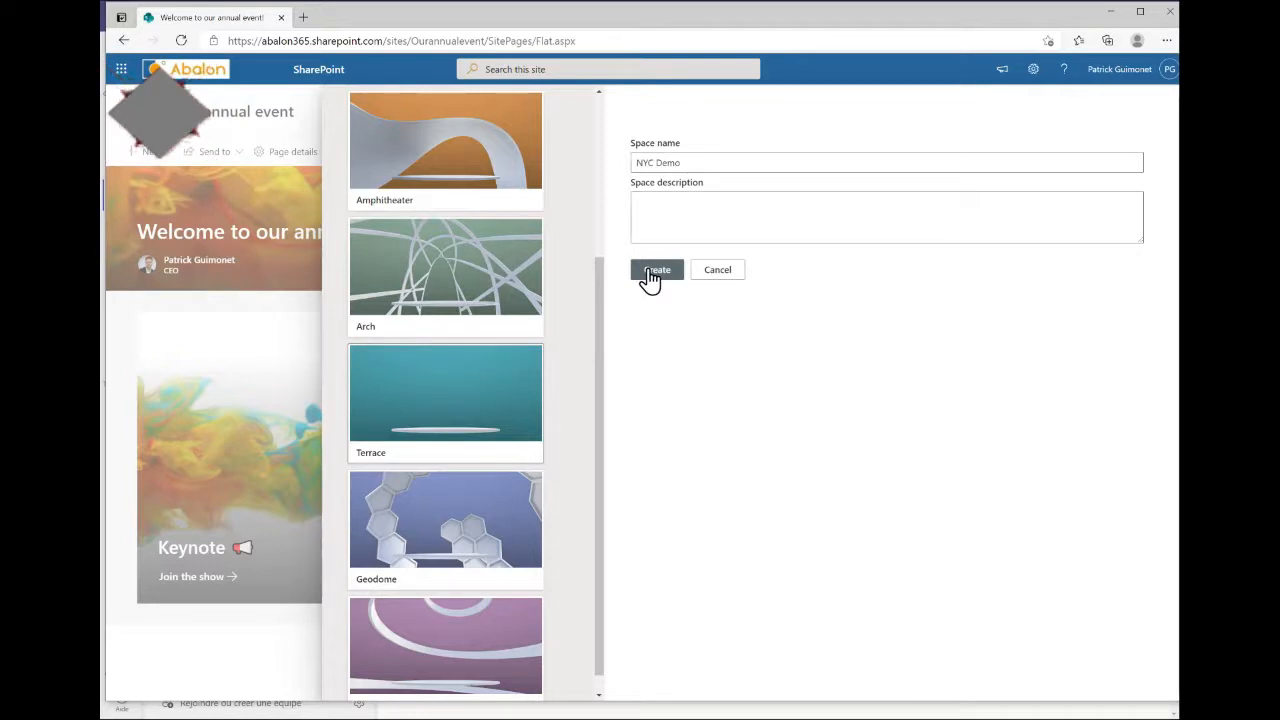
drag(600, 294, 607, 145)
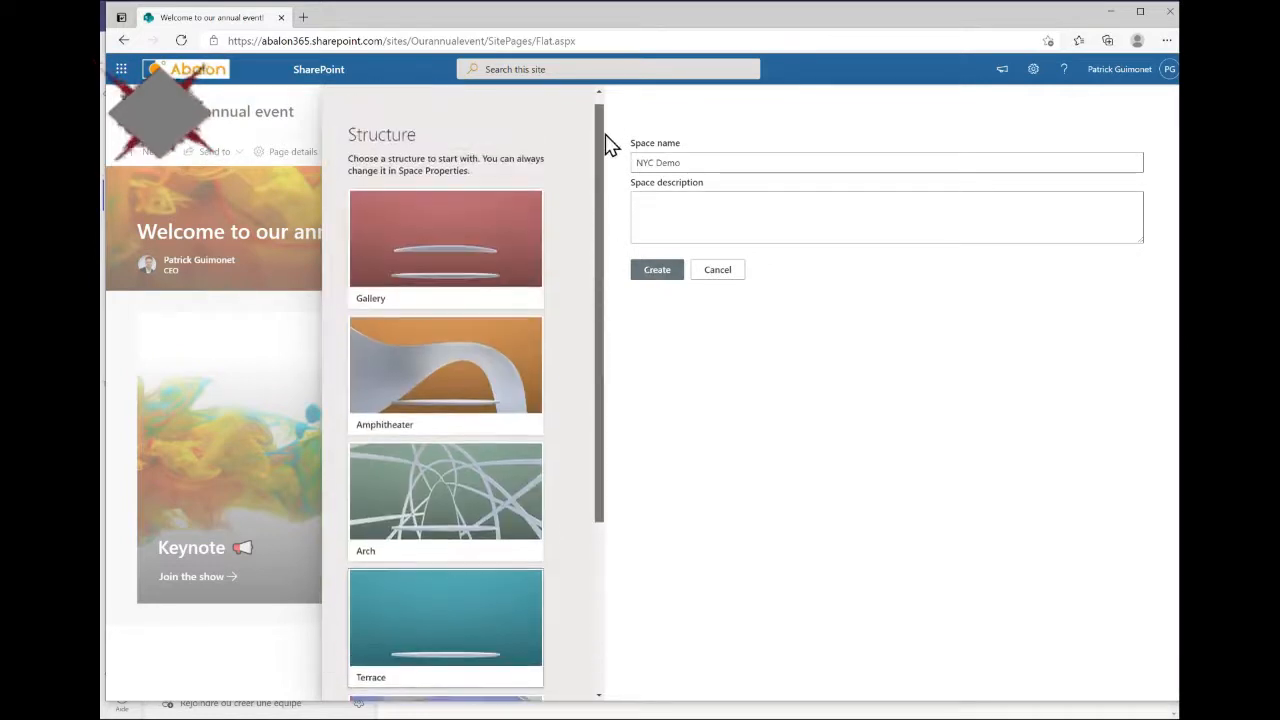
click(657, 272)
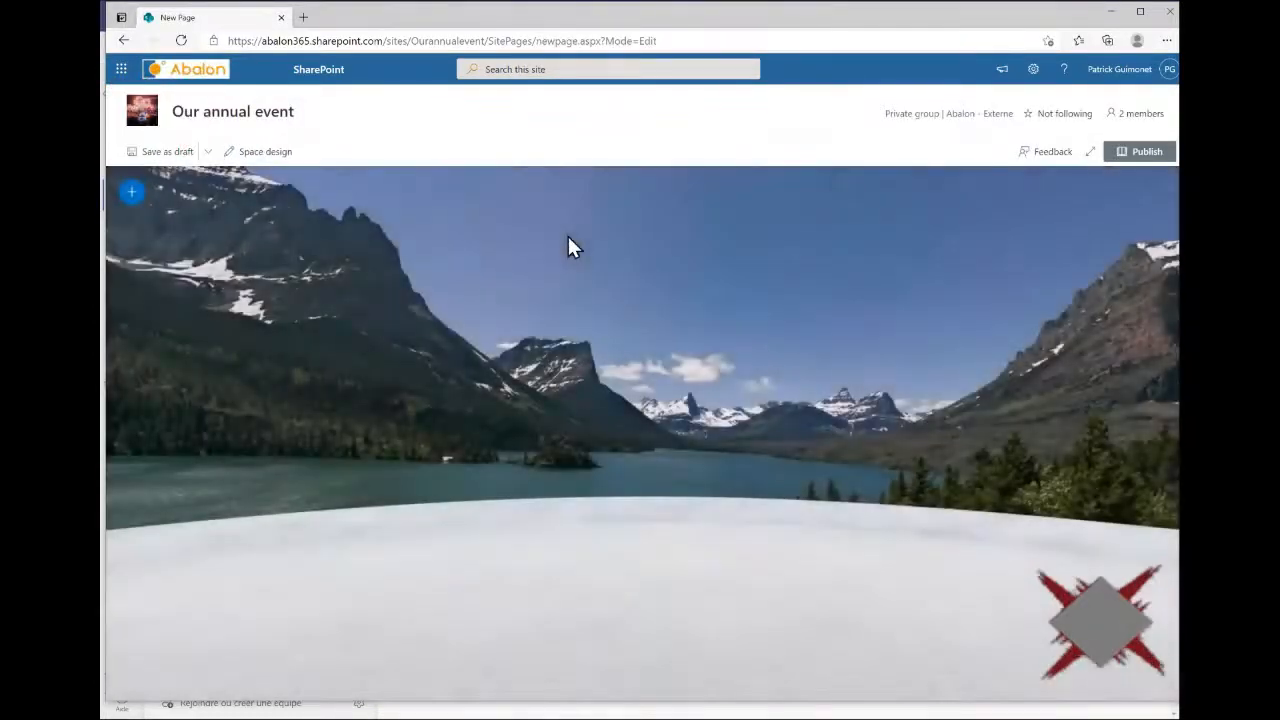
click(122, 78)
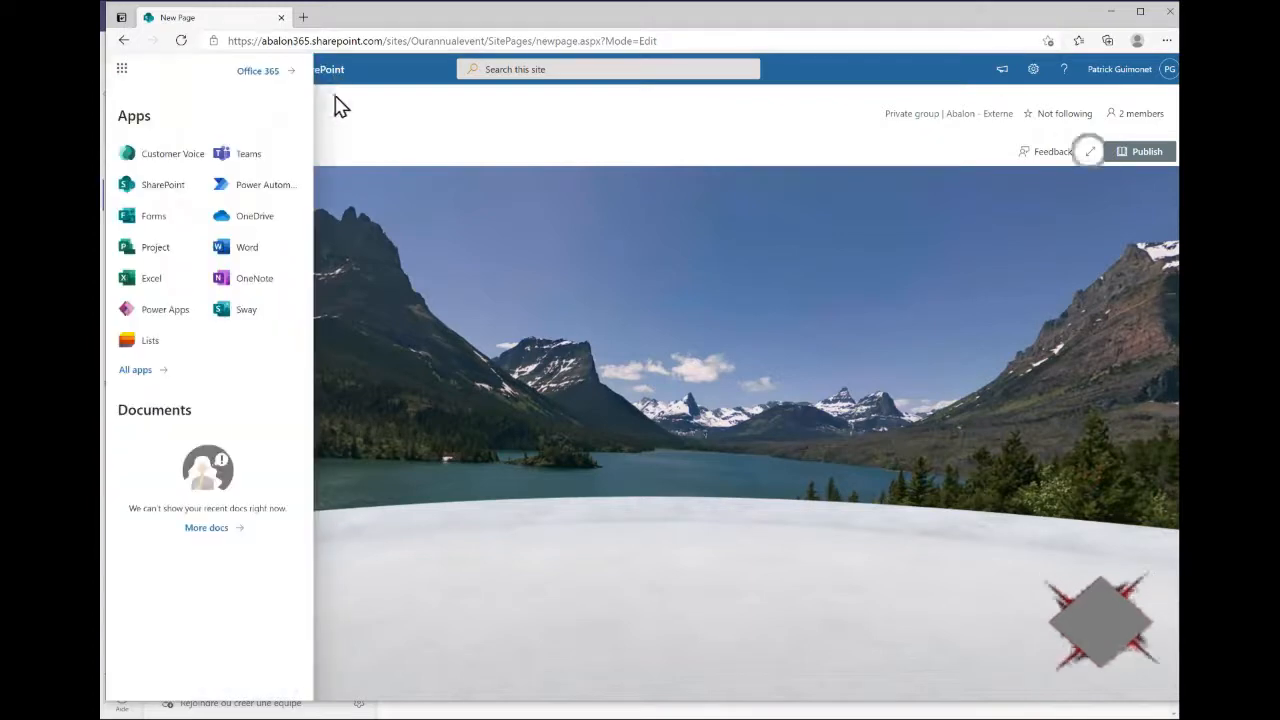
Dismiss the app launcher and the go-live tip, and open the space design settings
click(352, 97)
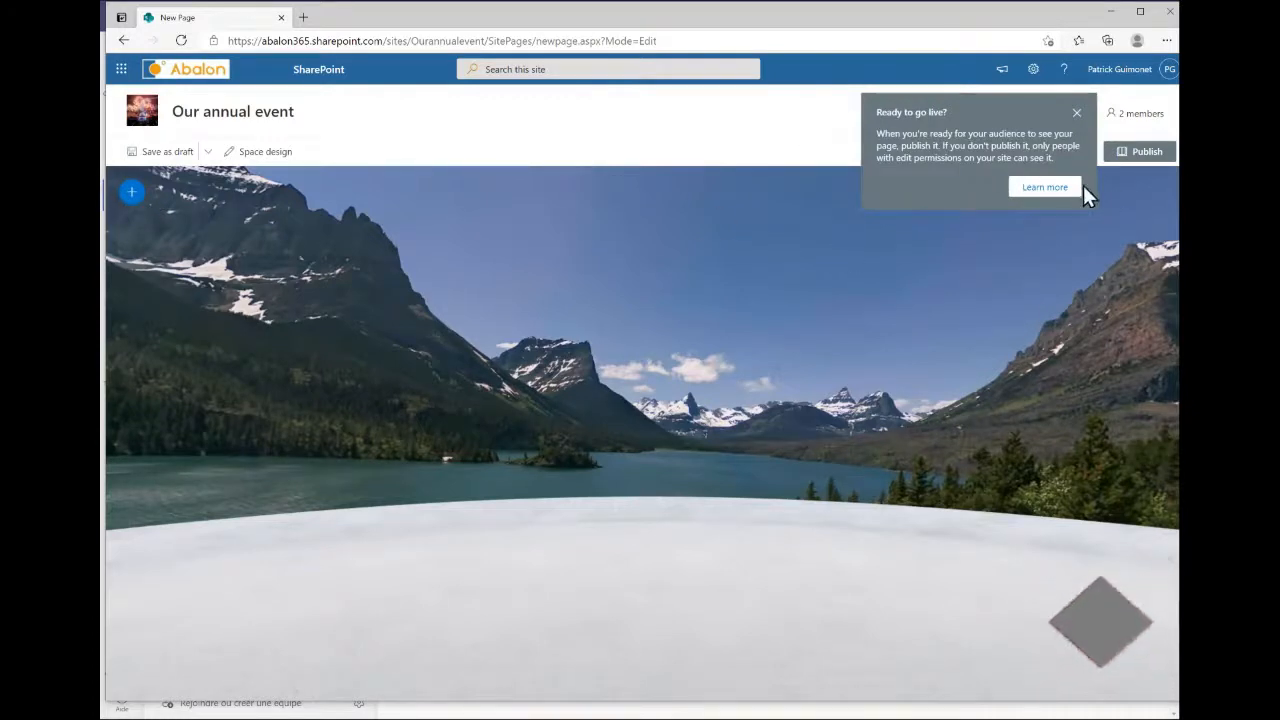
click(1076, 113)
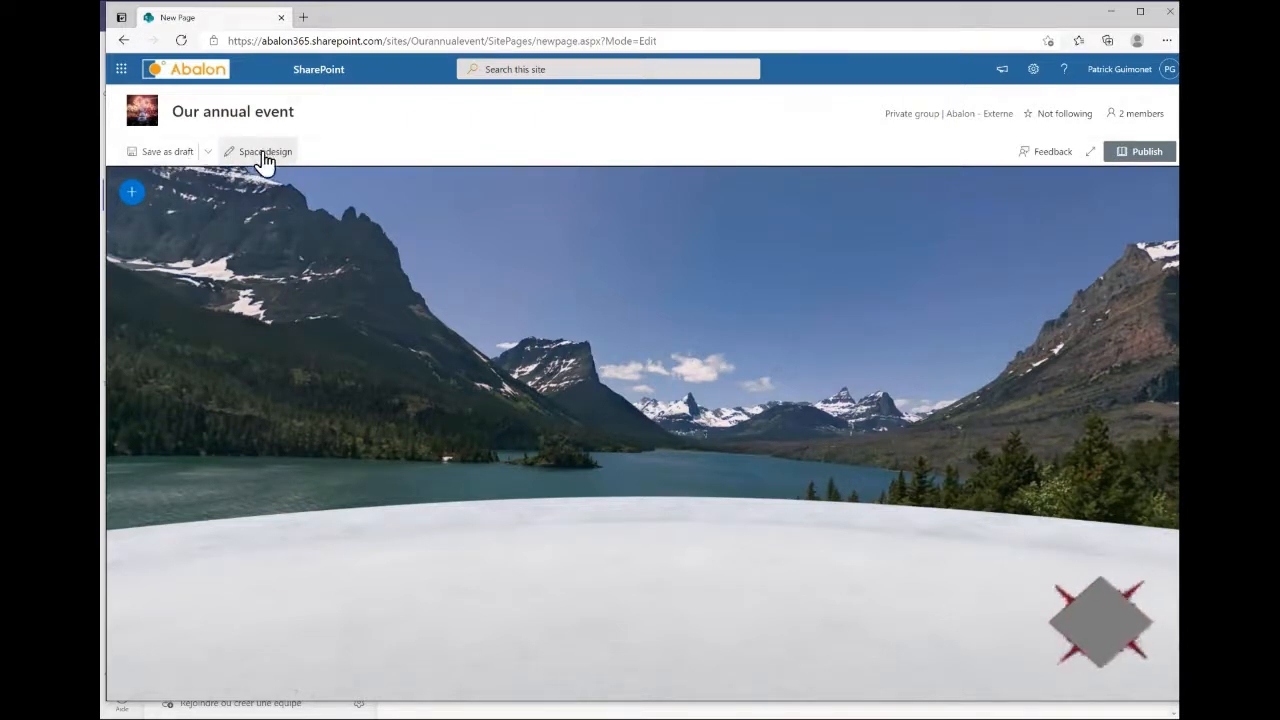
click(207, 156)
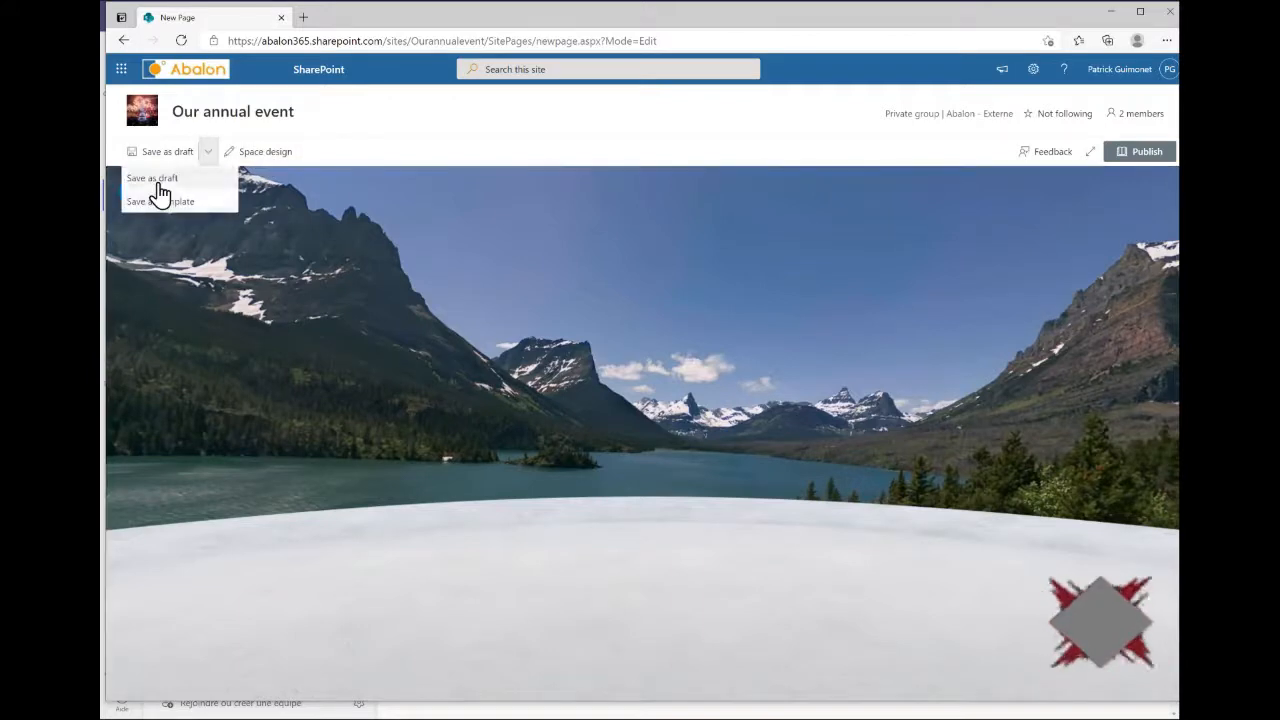
click(258, 156)
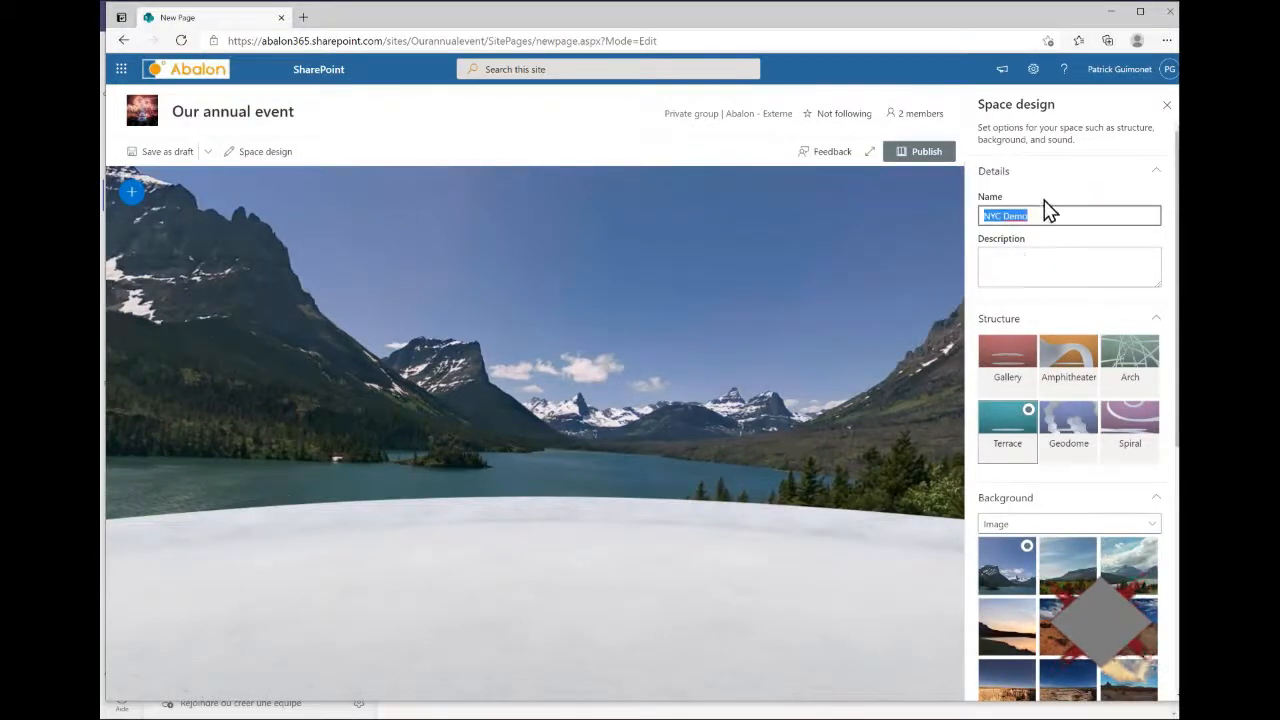
Review the structure, background, welcome message and ambient sound options, and look around the space with its mountain lake background
click(1027, 265)
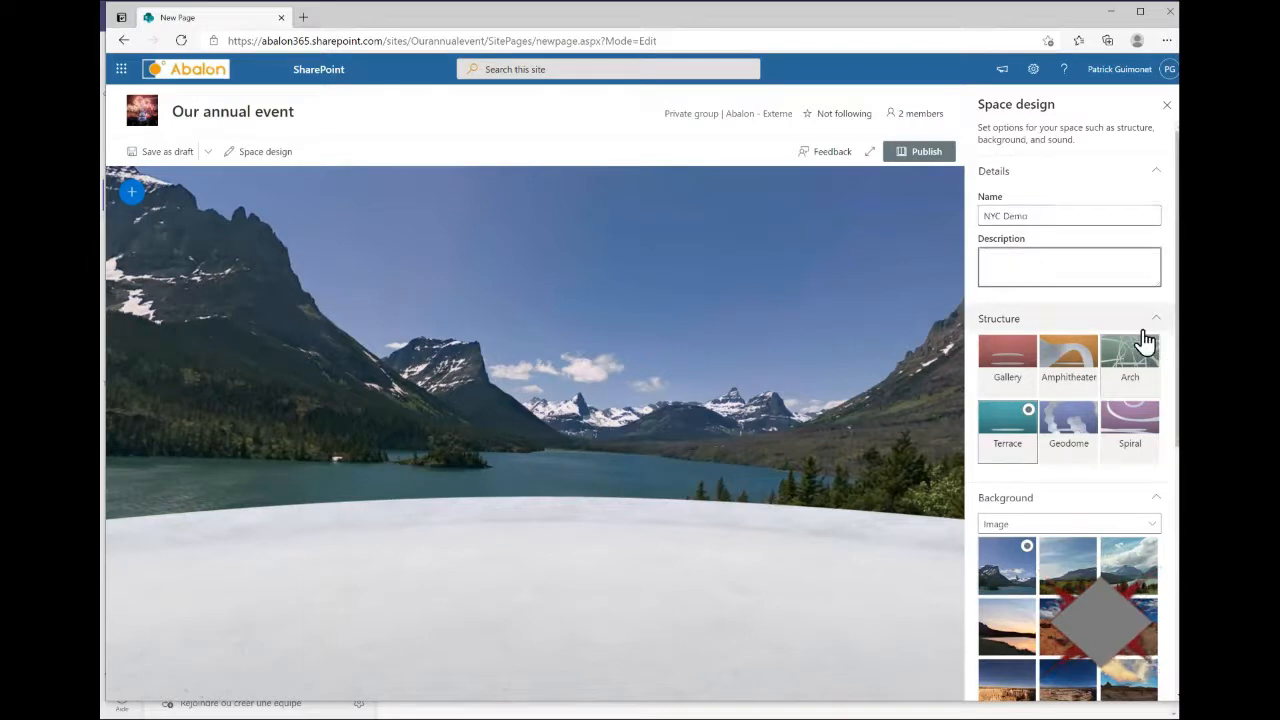
scroll(1140, 460, down, 5)
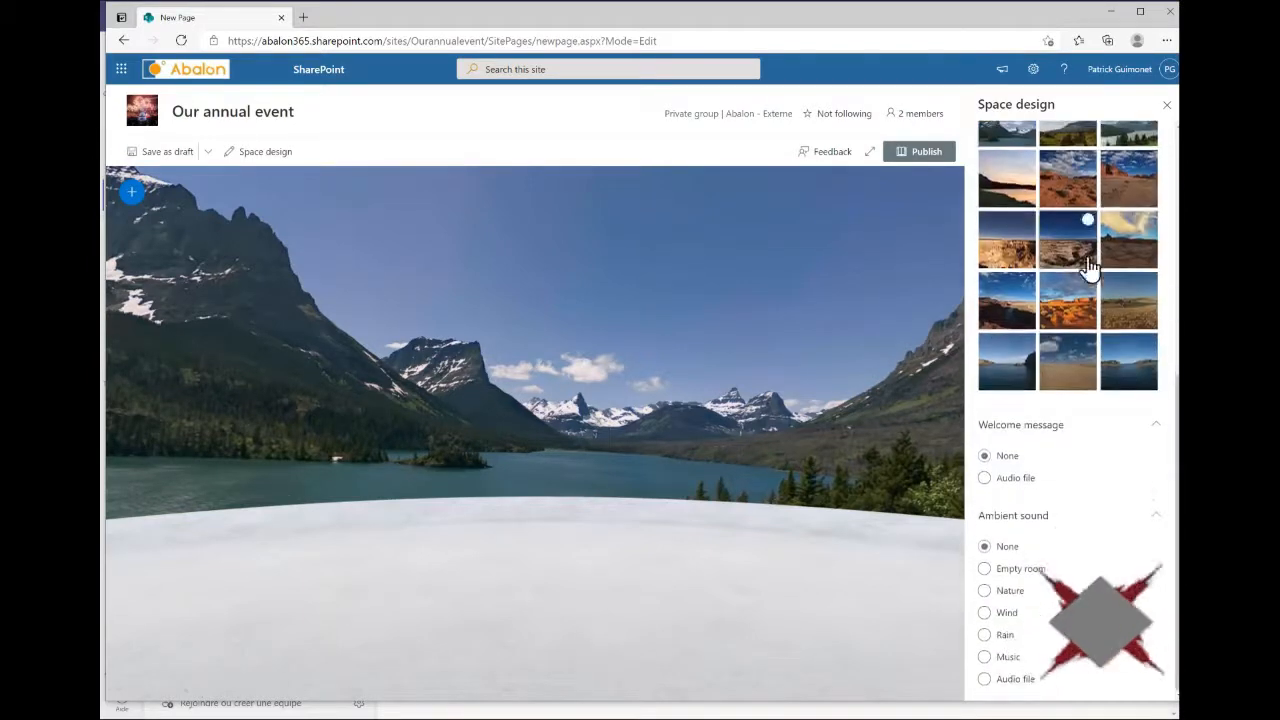
scroll(1093, 490, up, 5)
click(1068, 525)
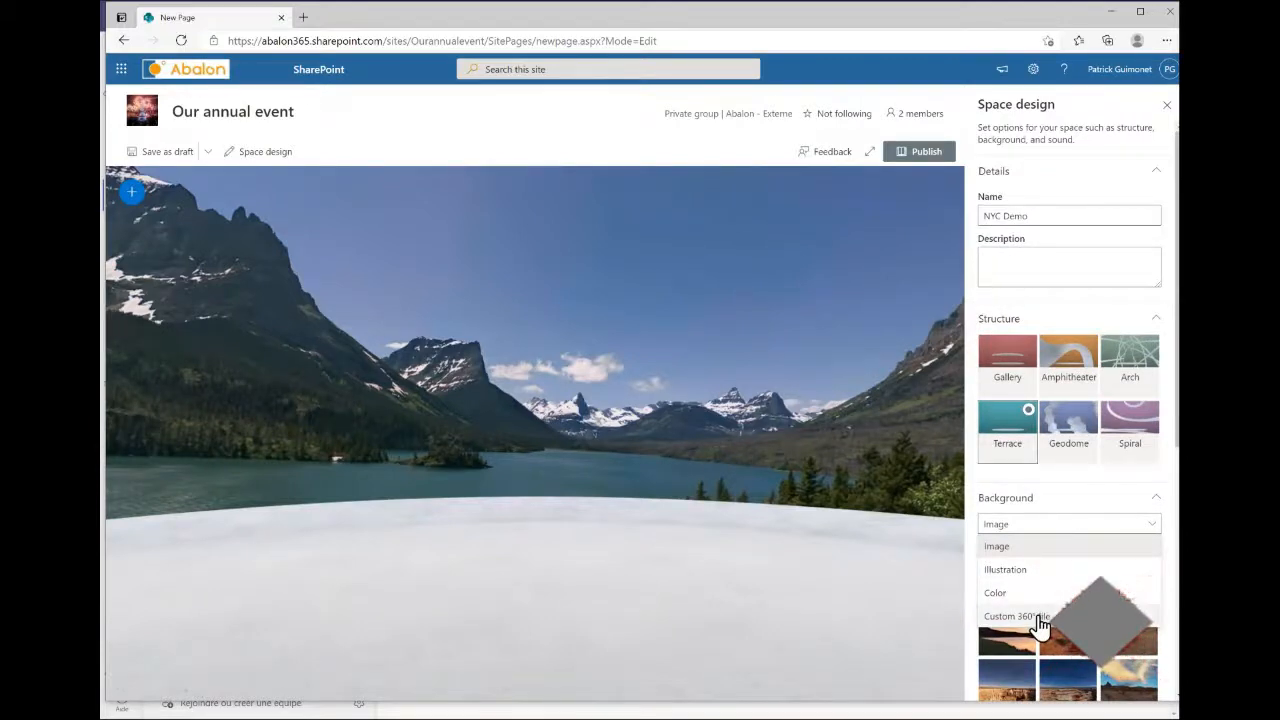
click(597, 567)
drag(539, 330, 330, 440)
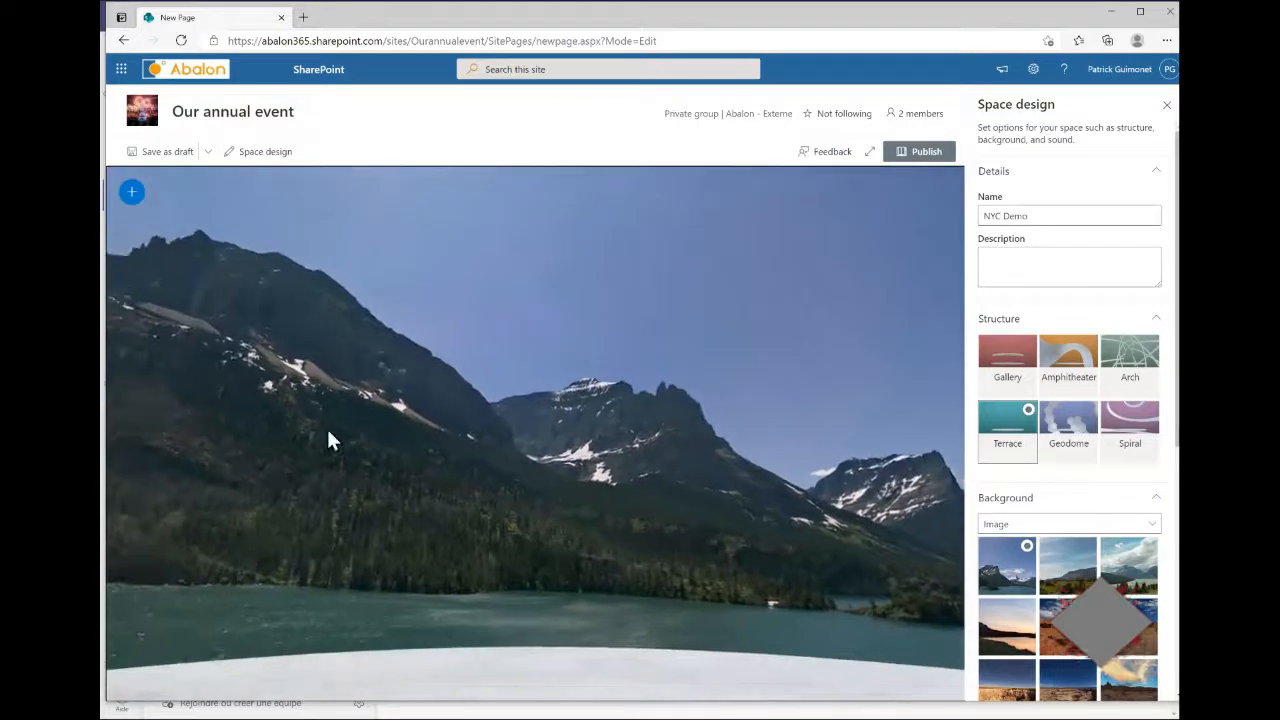
drag(343, 503, 622, 485)
drag(323, 449, 573, 486)
drag(300, 471, 560, 446)
drag(394, 434, 572, 435)
Try an Illustration background and a Color background for the space, dismissing the save error
click(1055, 526)
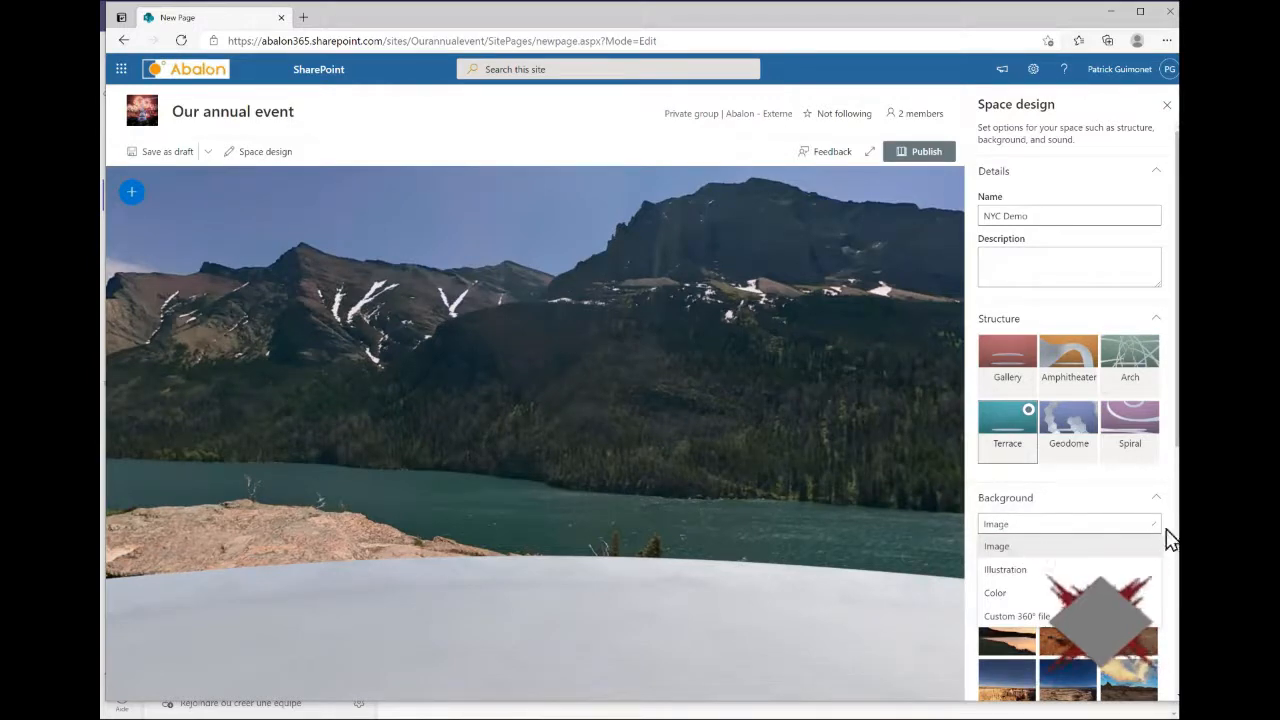
click(1038, 572)
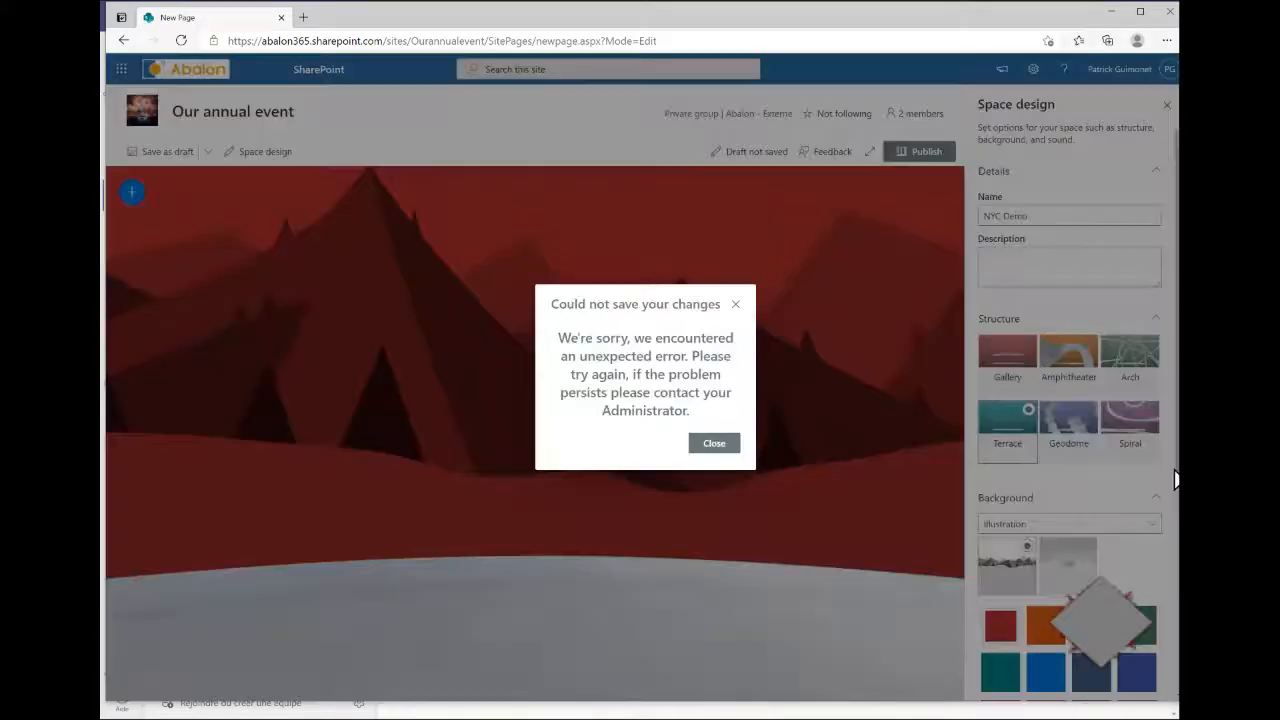
click(713, 445)
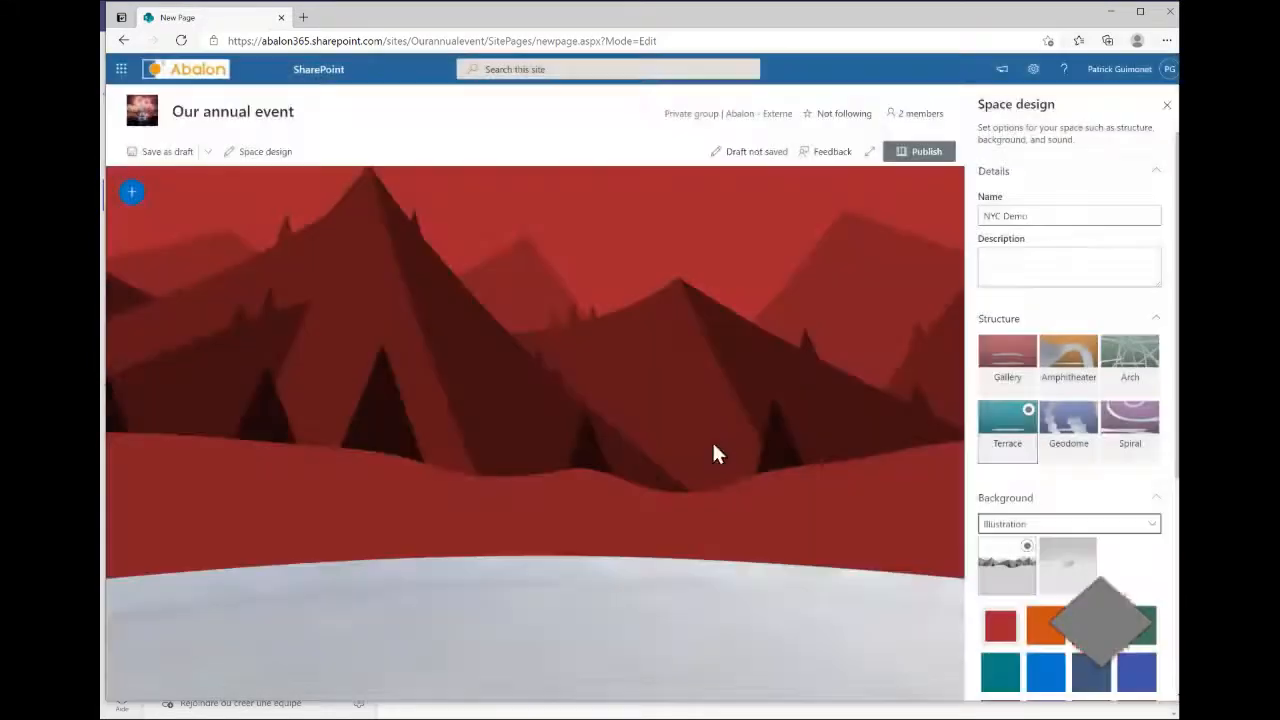
click(1123, 534)
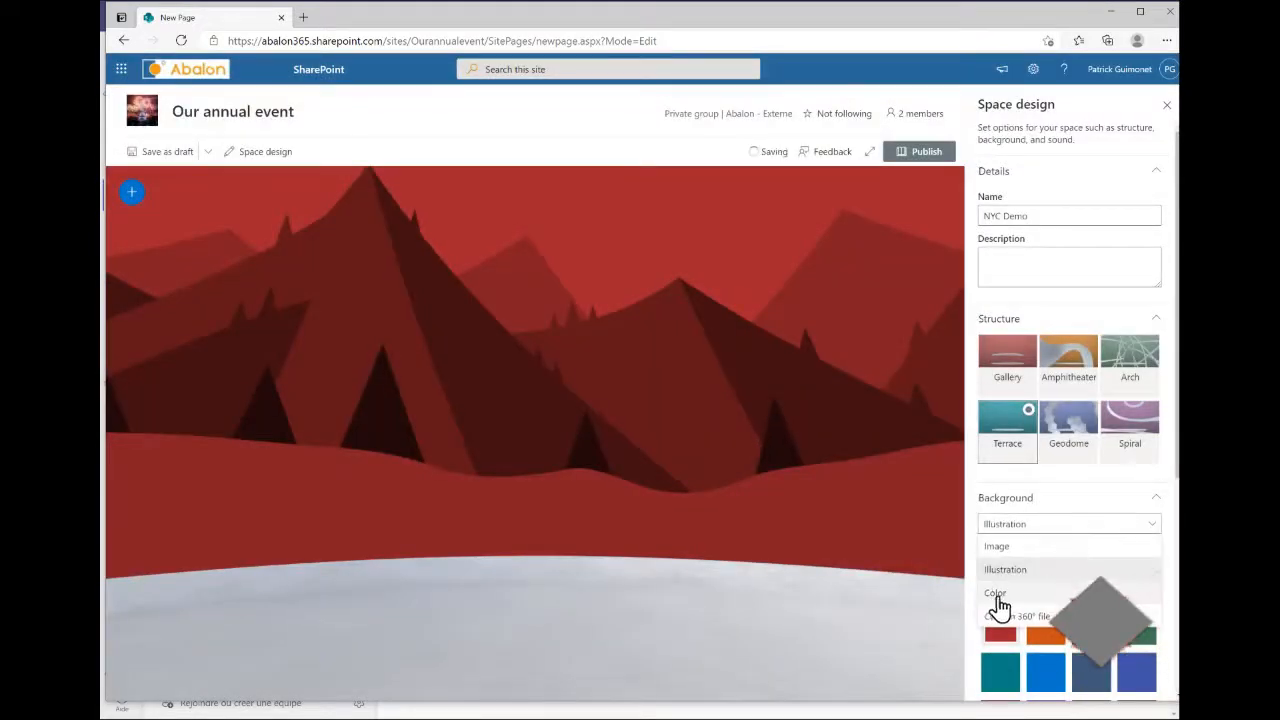
click(996, 594)
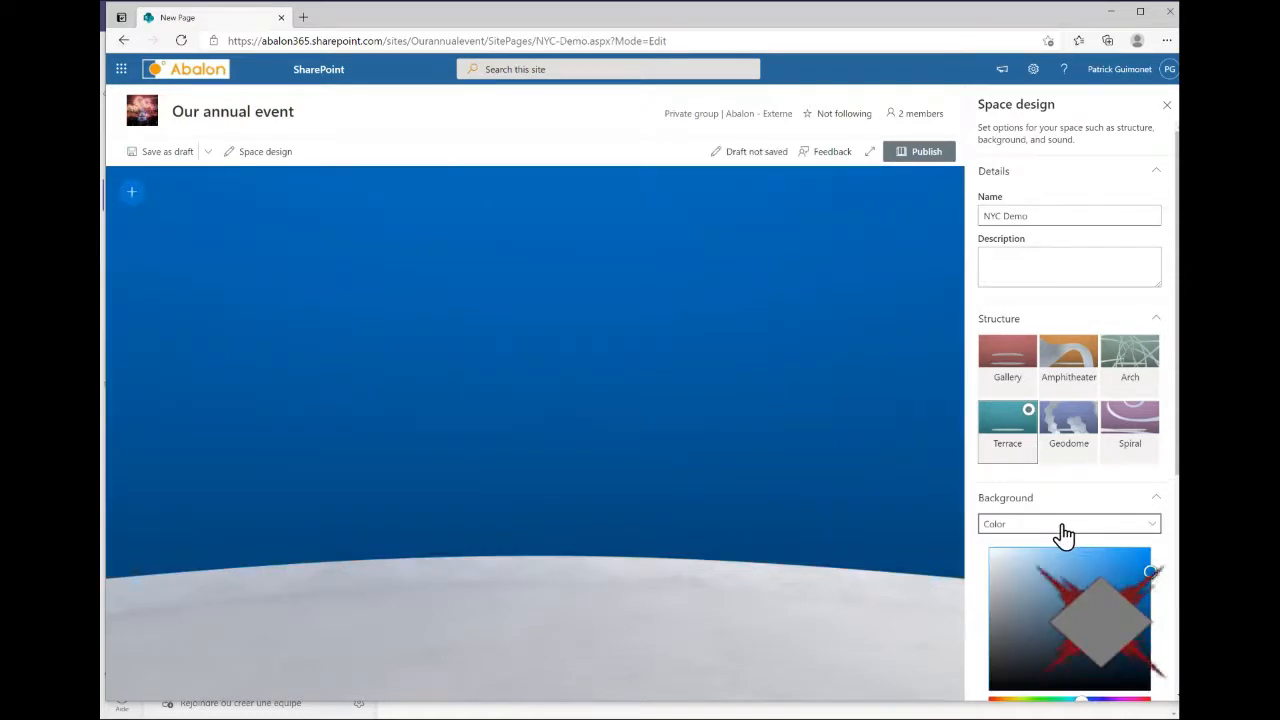
Set the background to a custom 360° file, using the recent image "The Void of the ESO Su..."
click(1064, 530)
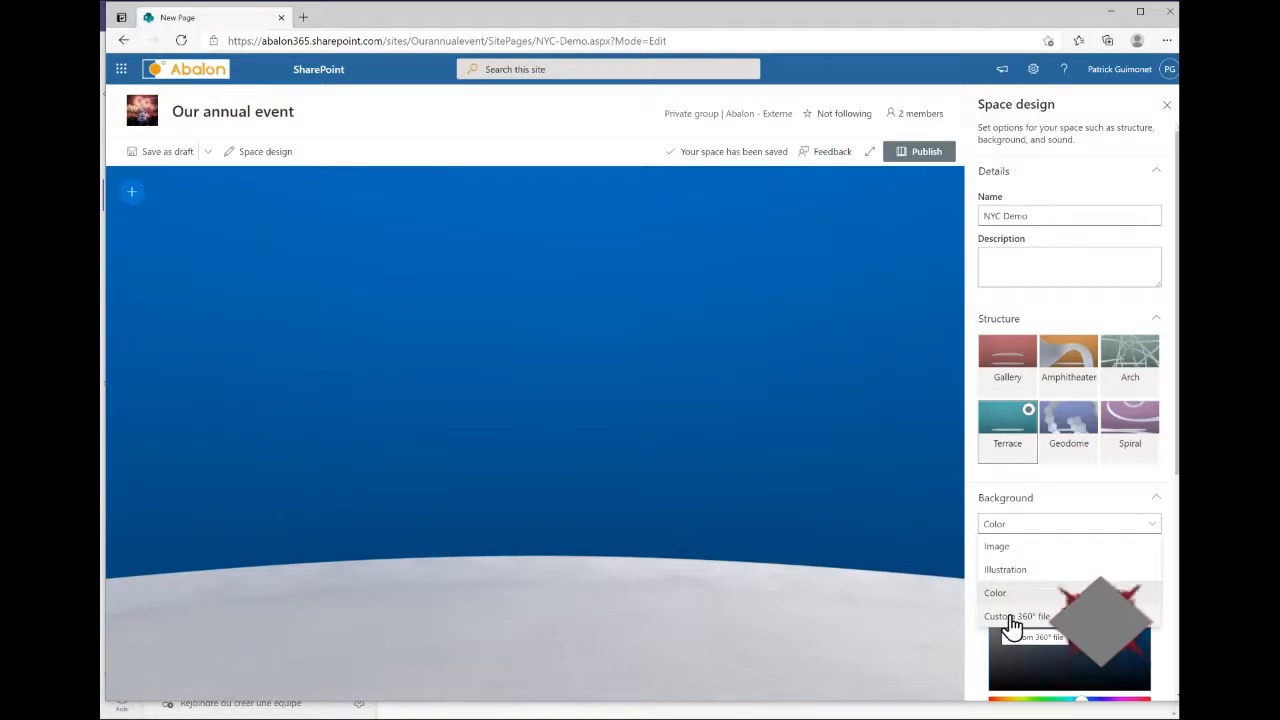
click(1013, 618)
click(1034, 552)
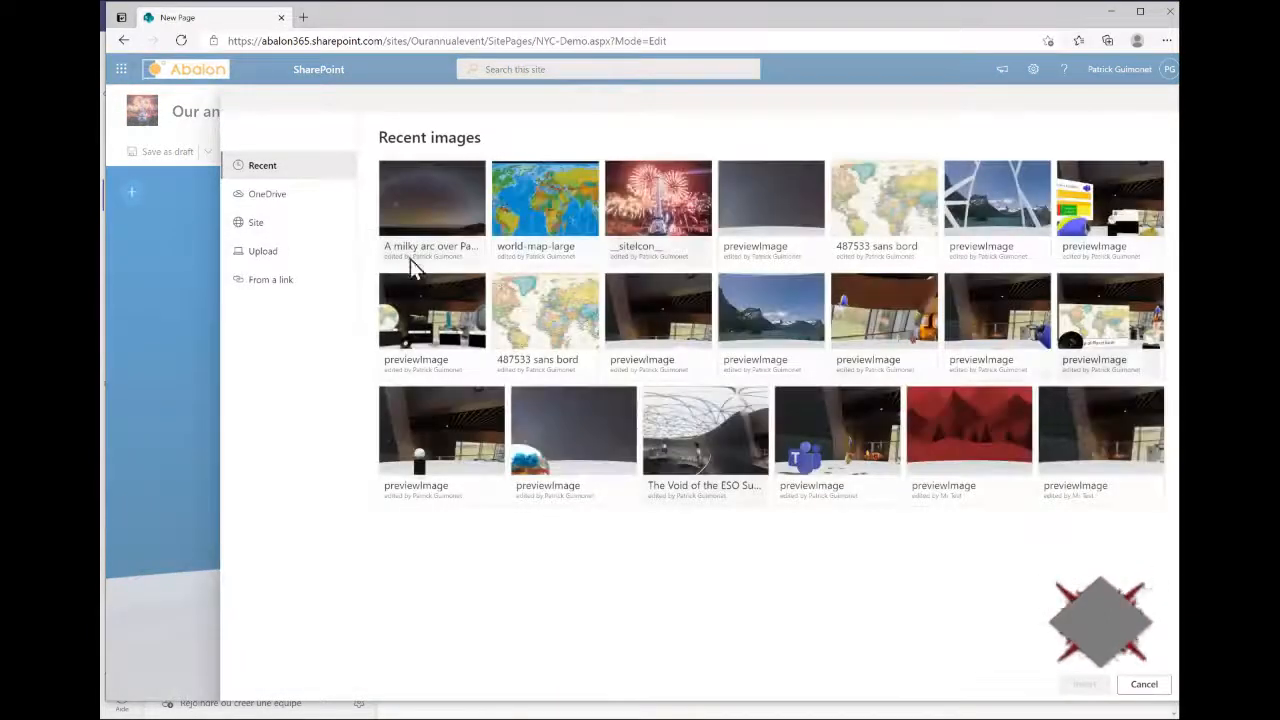
click(700, 430)
click(1083, 685)
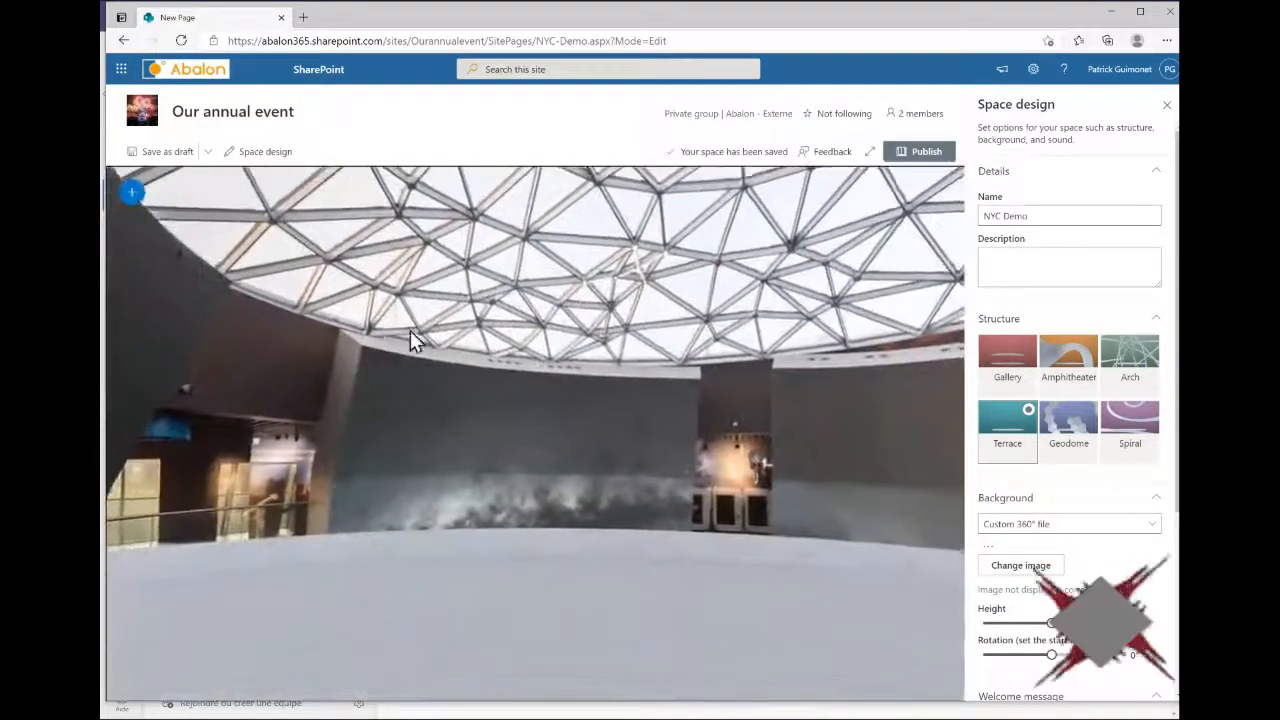
Set the 360° background's height to 25 and its starting view rotation to 10°
drag(410, 332, 905, 435)
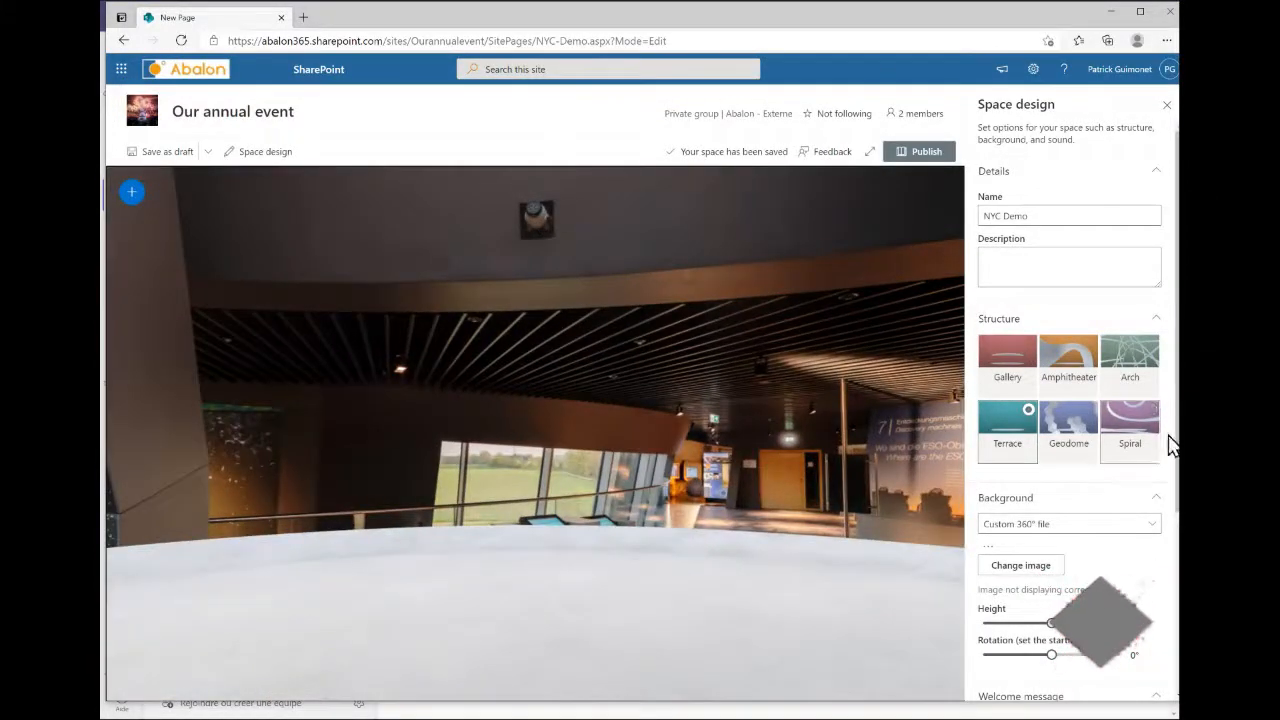
scroll(1025, 370, down, 3)
drag(1023, 361, 1119, 358)
mouse_move(1052, 390)
mouse_down()
mouse_move(1023, 391)
mouse_move(1062, 392)
mouse_up()
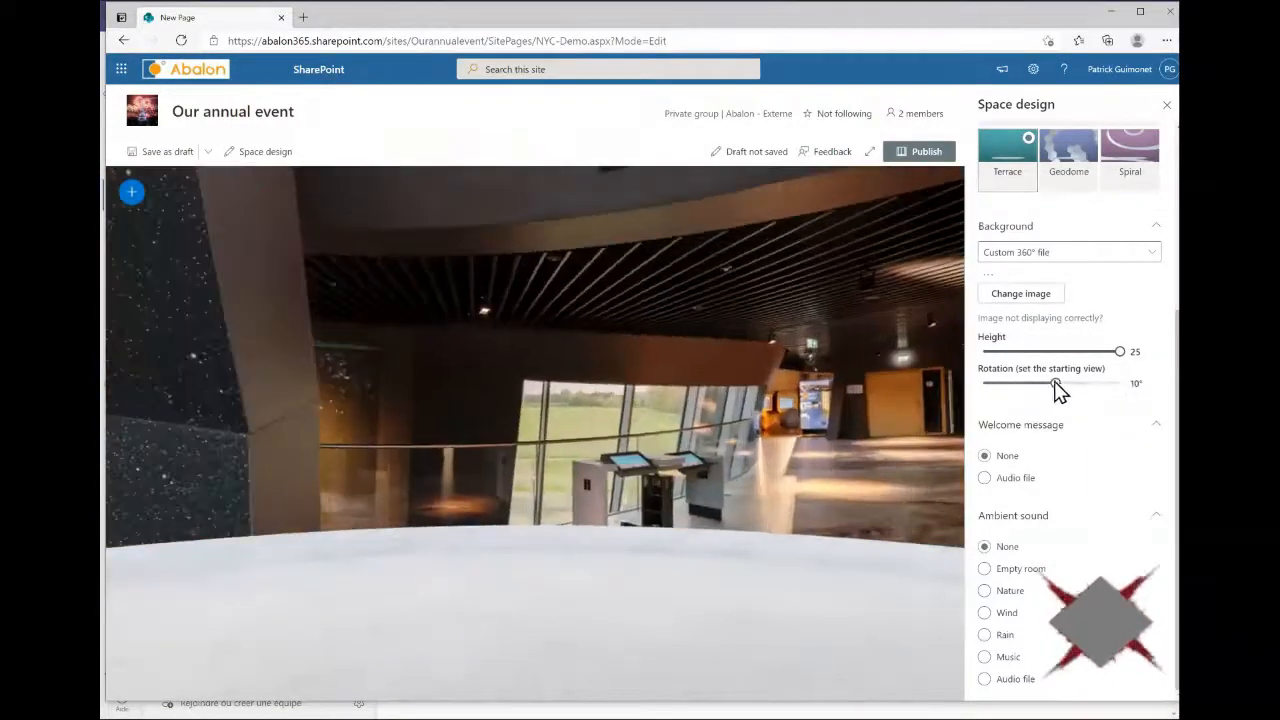
drag(421, 402, 590, 385)
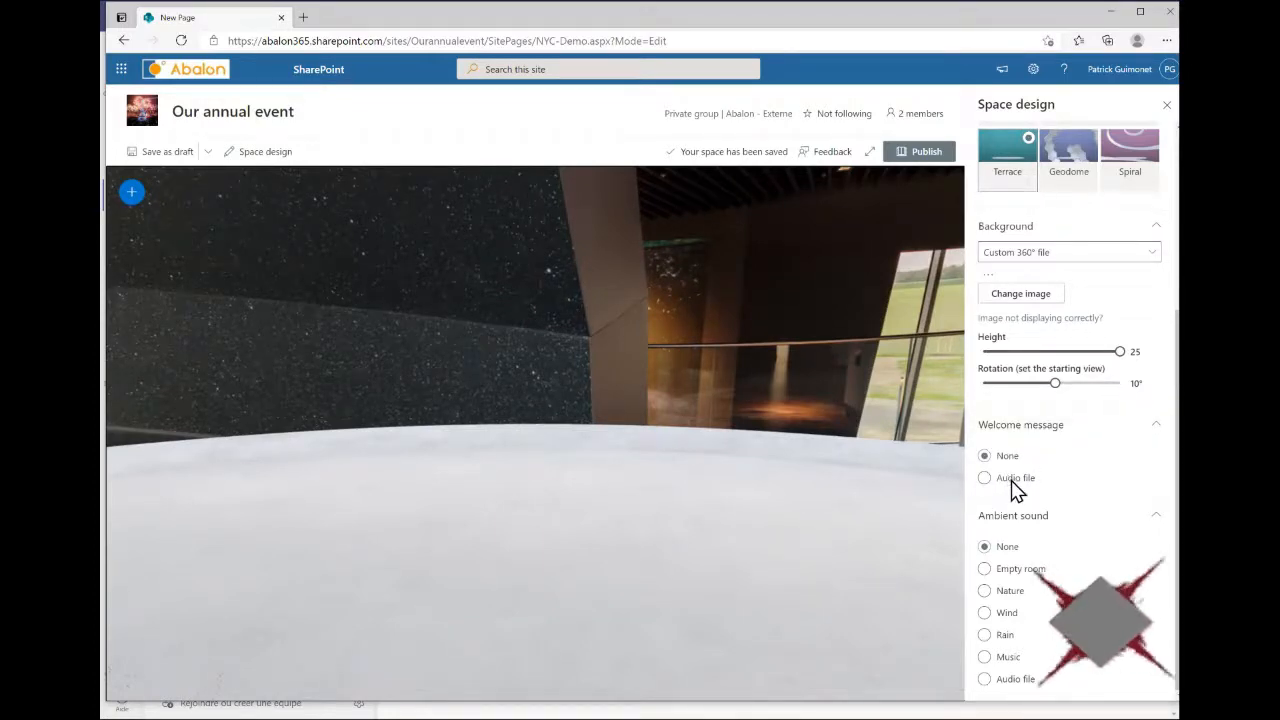
drag(750, 502, 762, 608)
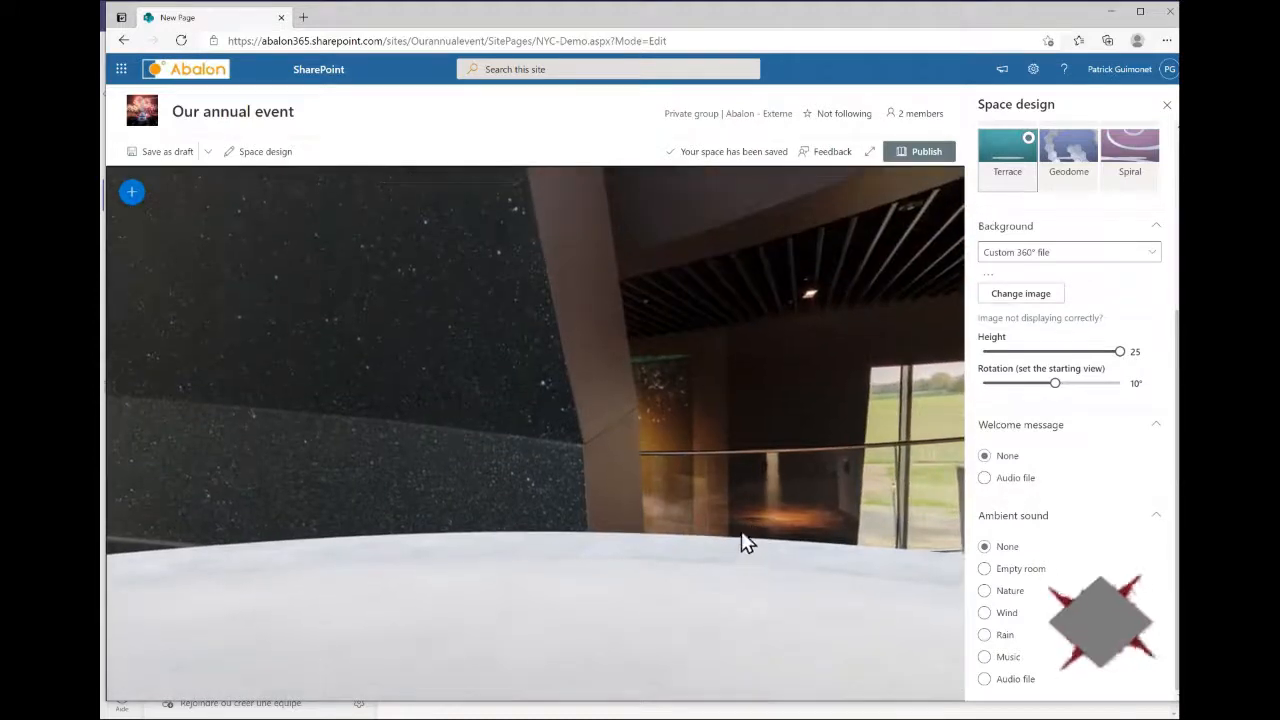
drag(743, 524, 743, 552)
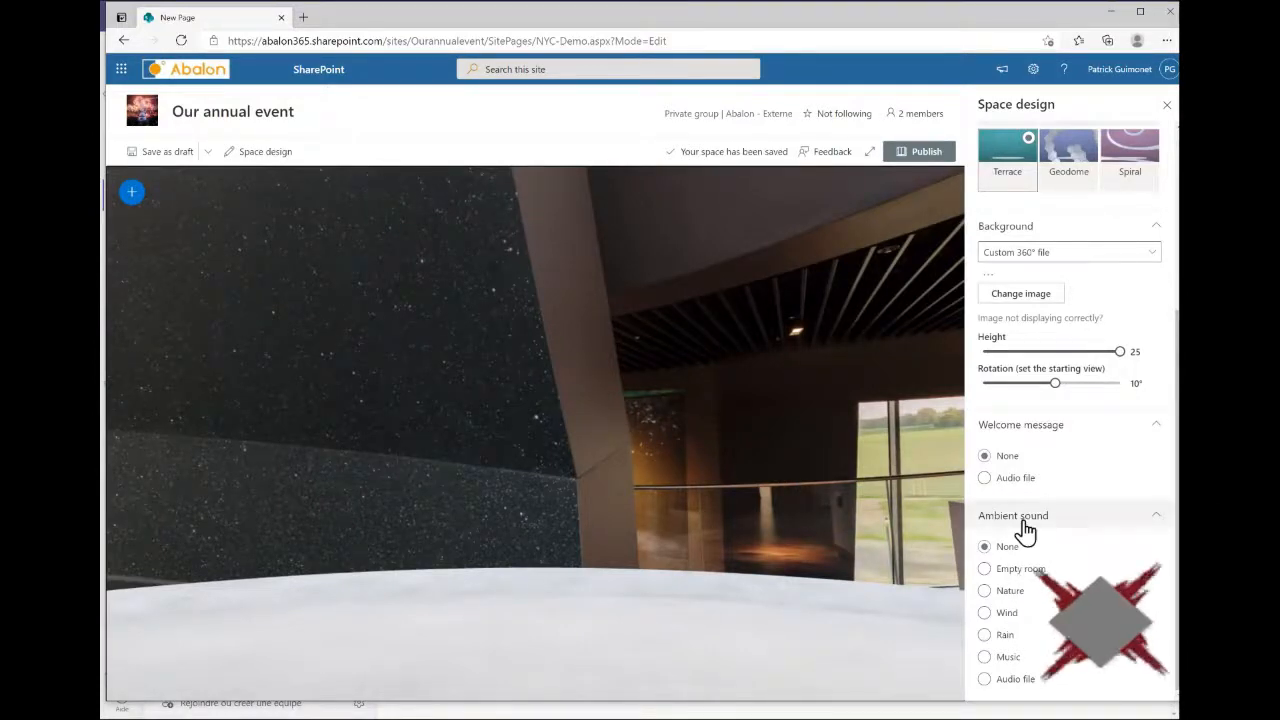
Try Music as the space's ambient sound and lower its volume to 20%
click(985, 658)
scroll(1040, 550, down, 1)
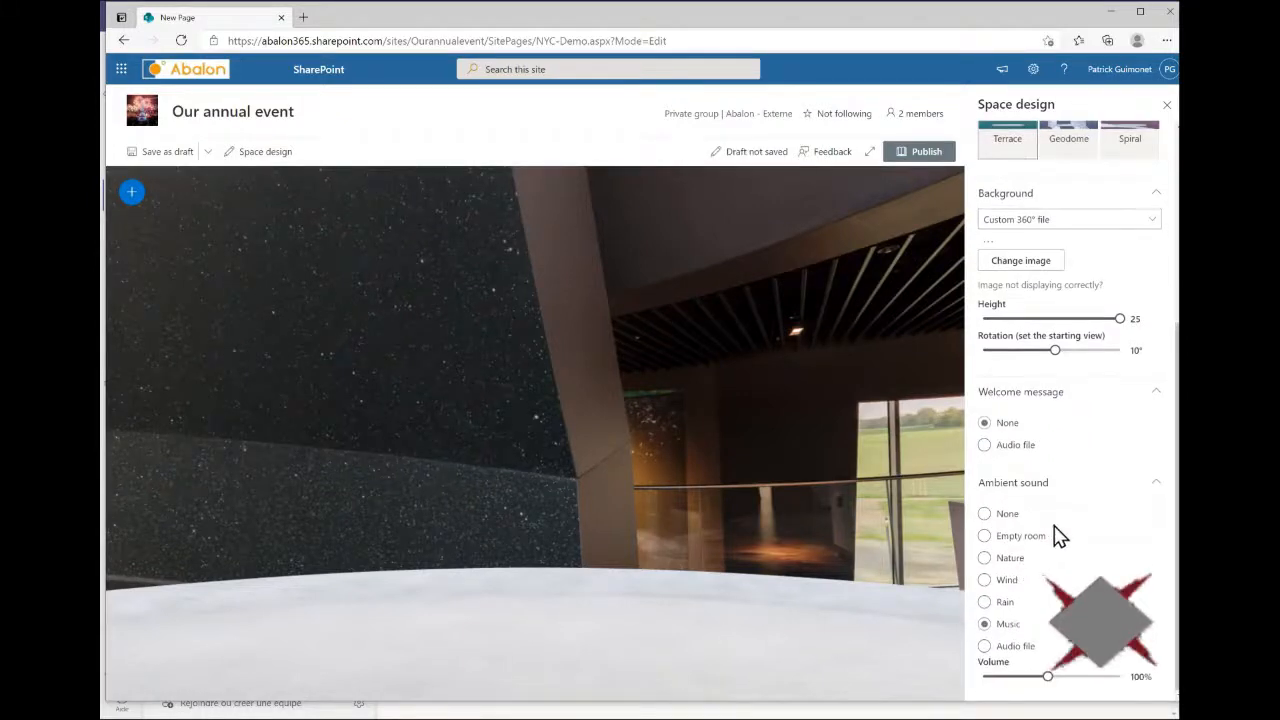
click(1068, 677)
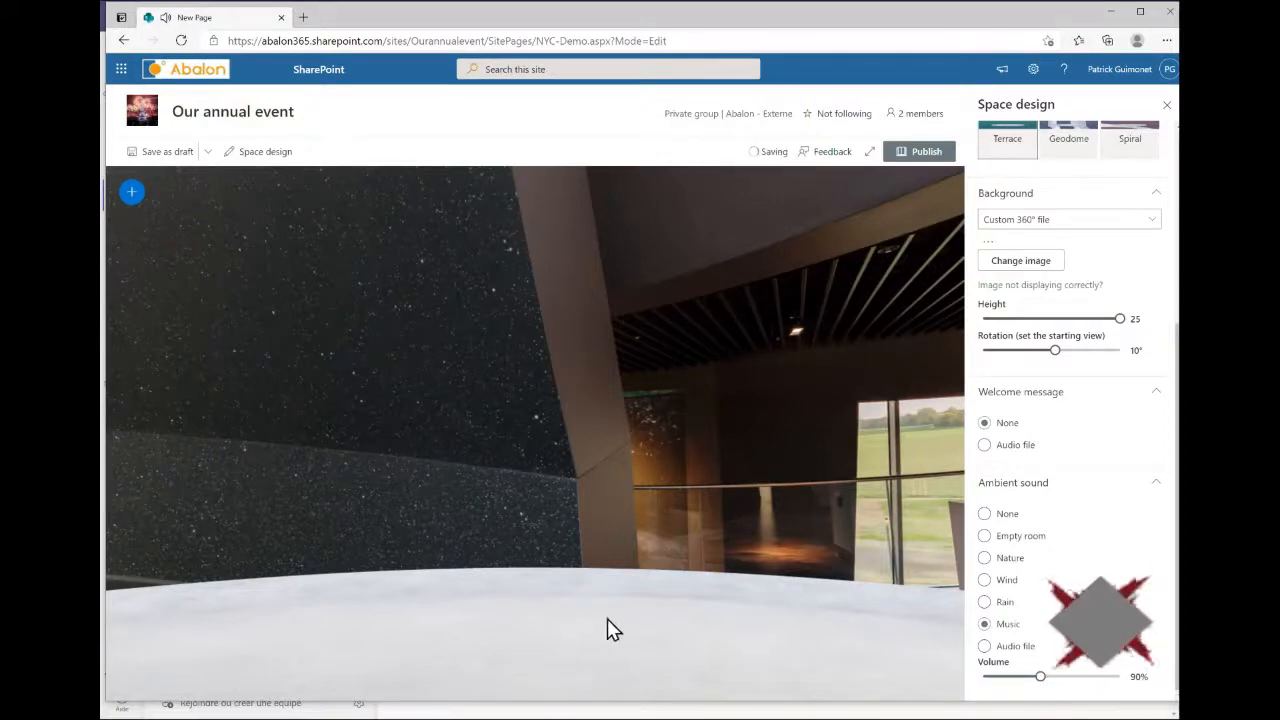
drag(607, 618, 757, 689)
drag(438, 606, 780, 498)
drag(563, 508, 750, 606)
click(992, 677)
click(990, 678)
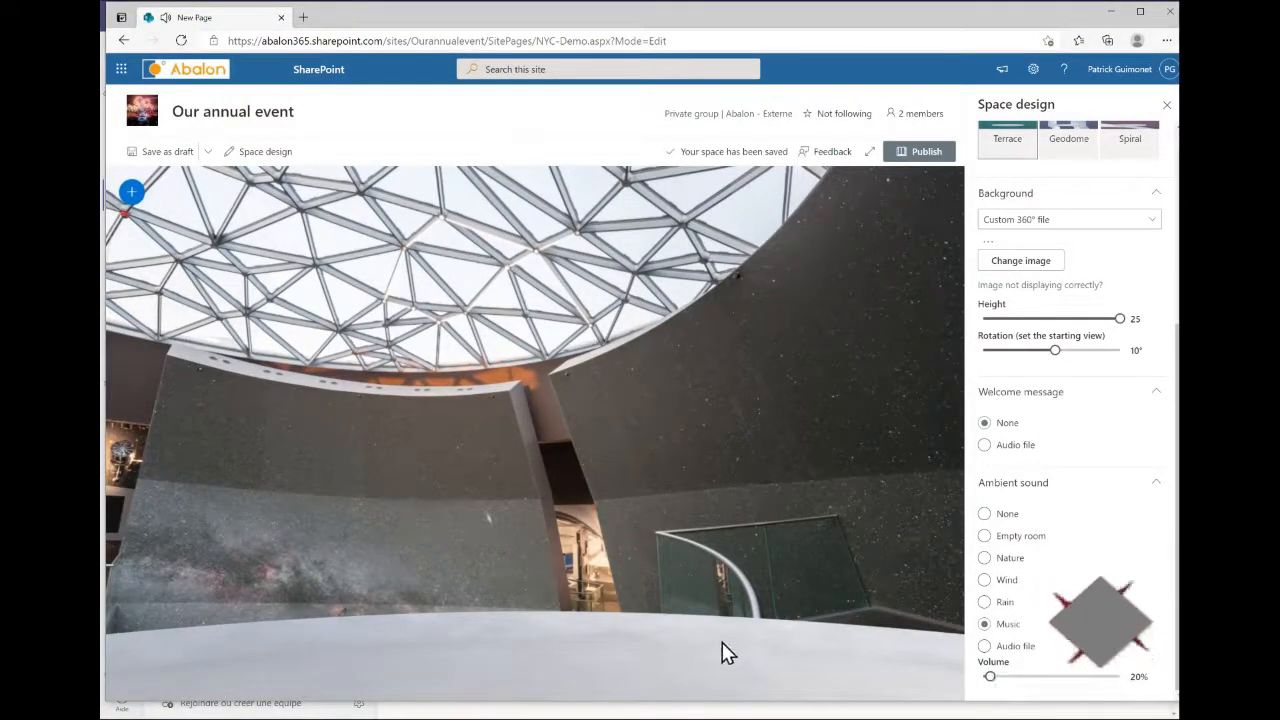
drag(638, 644, 489, 473)
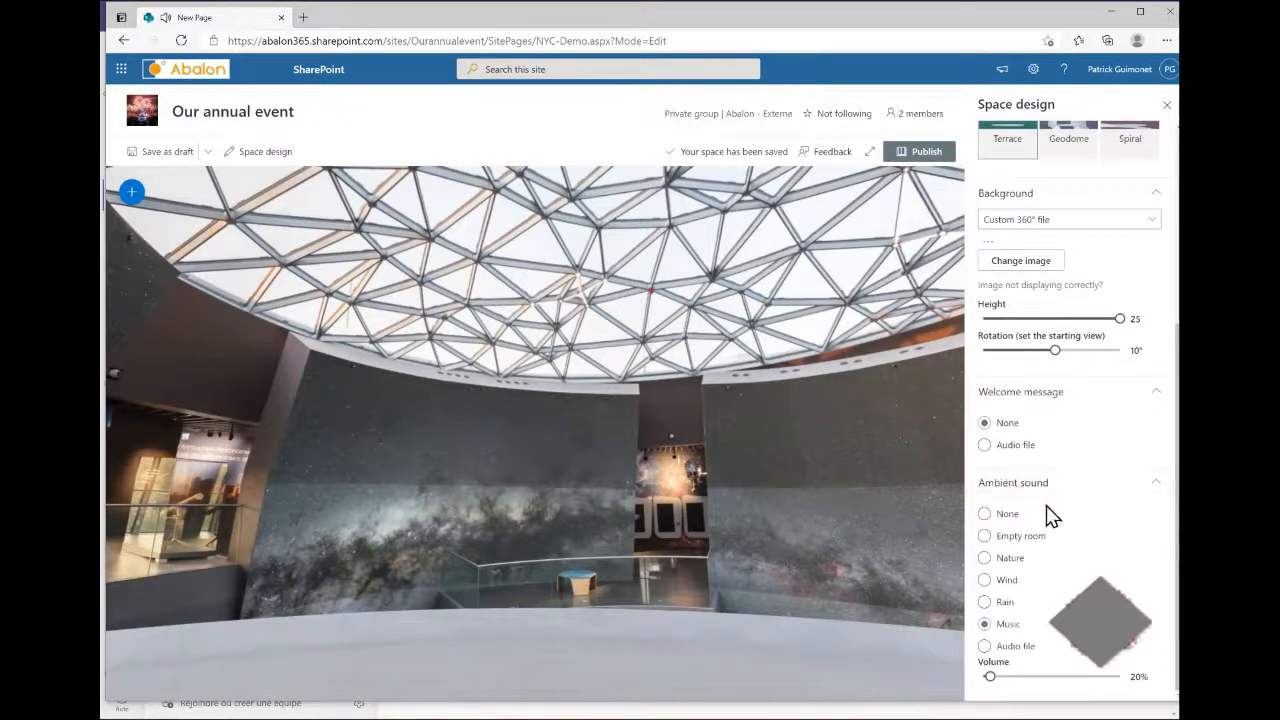
Set the ambient sound to None, save the space as a draft and look around it
click(1003, 516)
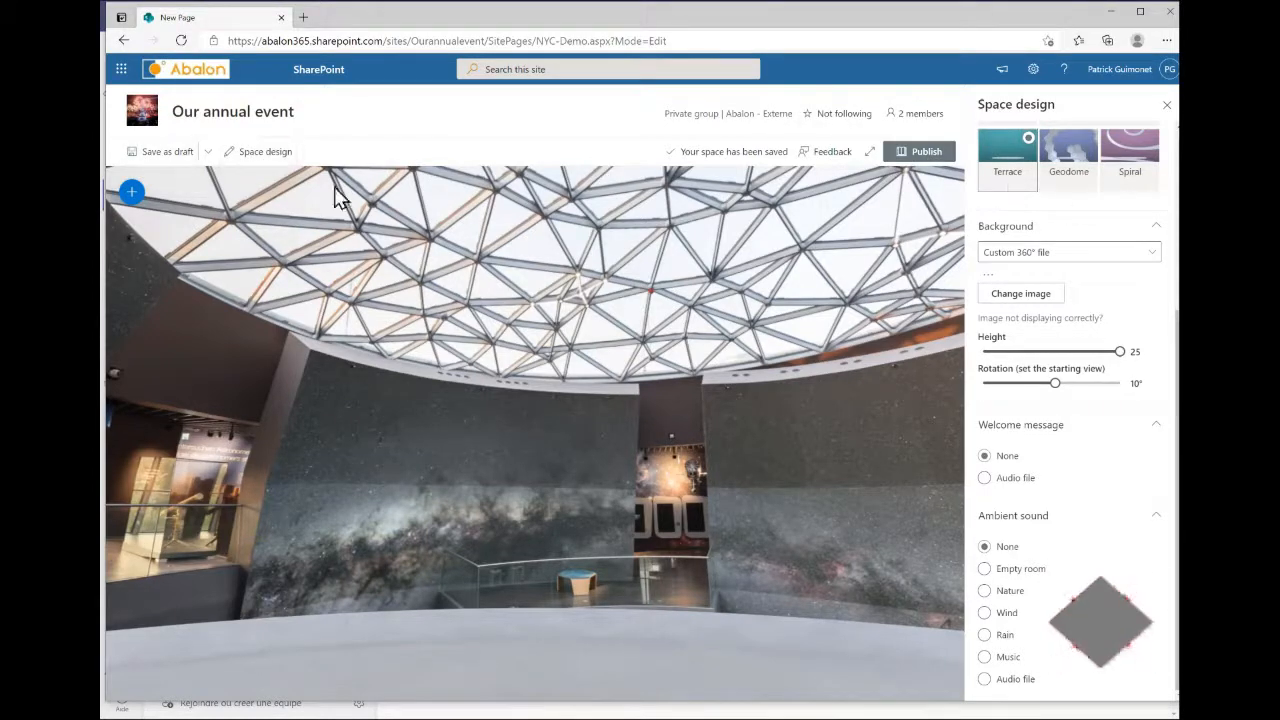
click(150, 152)
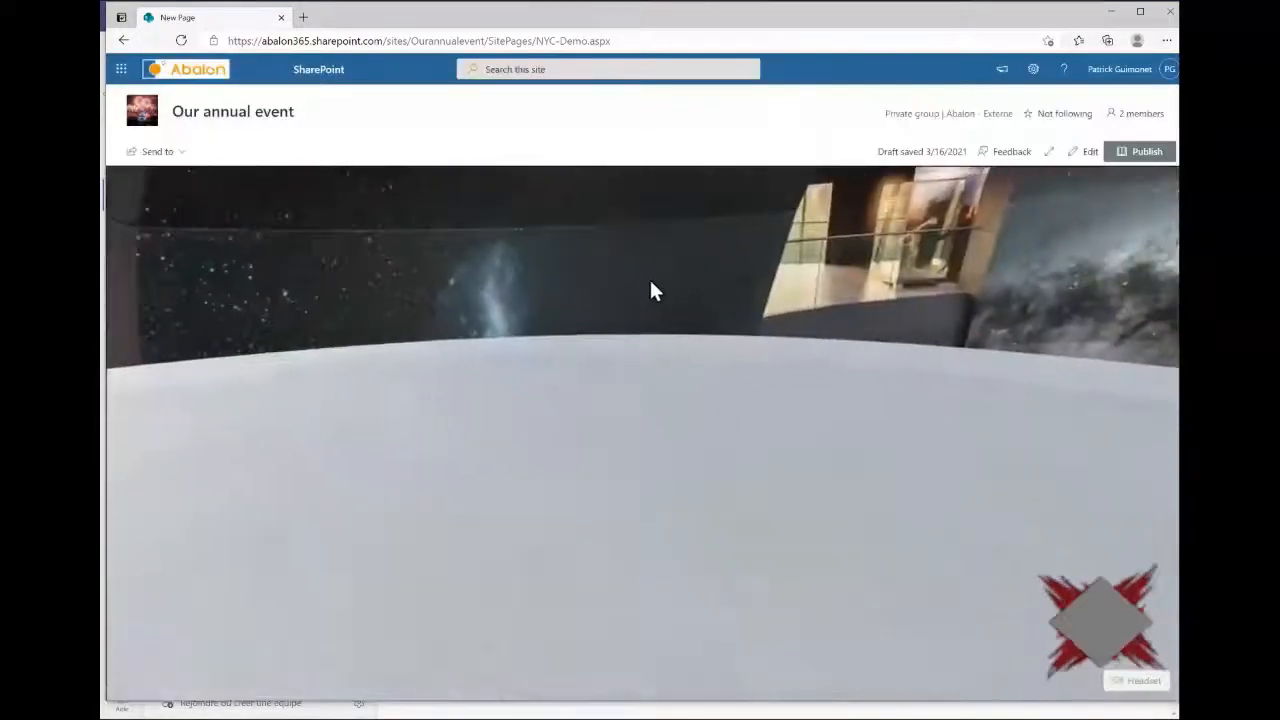
drag(651, 281, 820, 300)
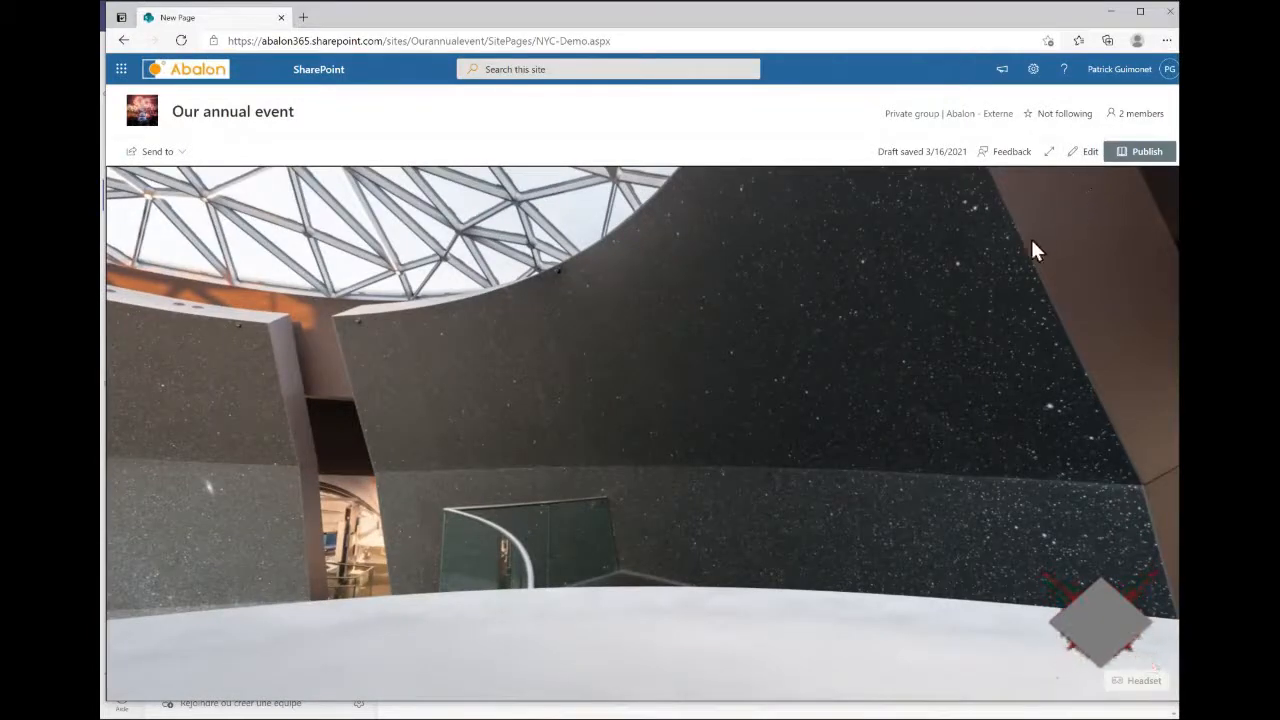
Open the space for editing and review the web parts available to add, in both list and grid layouts
click(1077, 153)
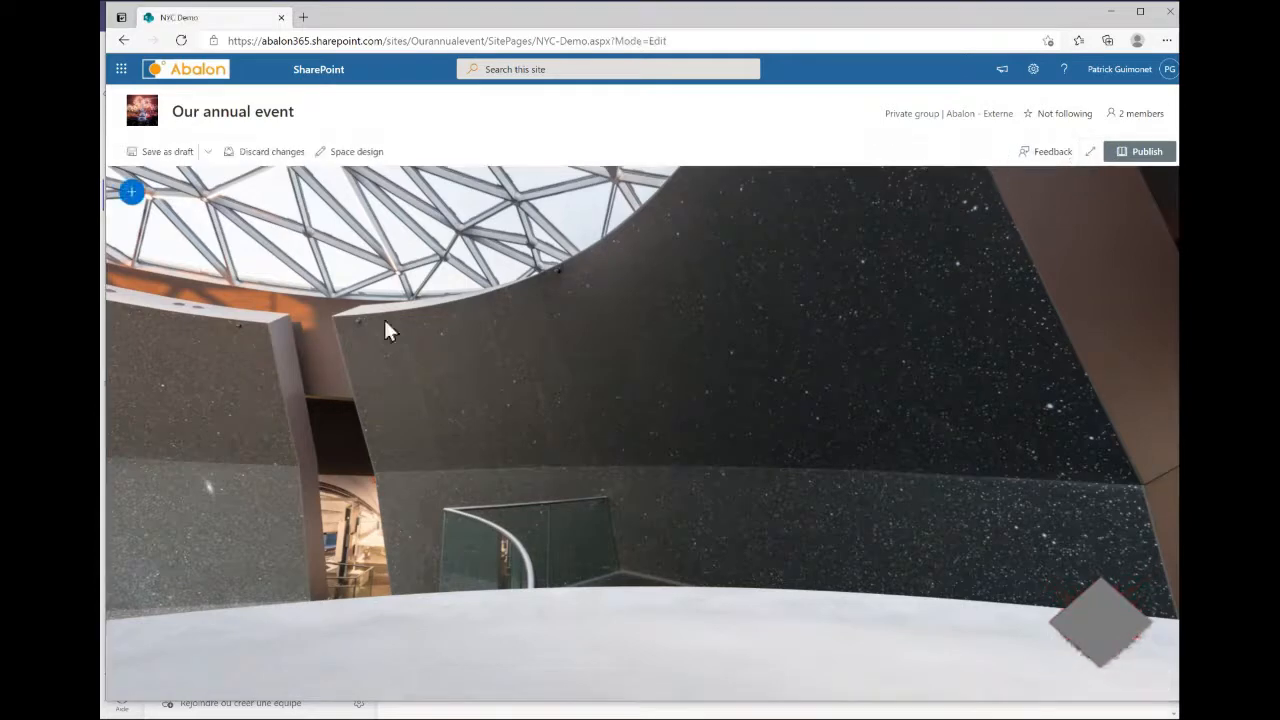
click(131, 195)
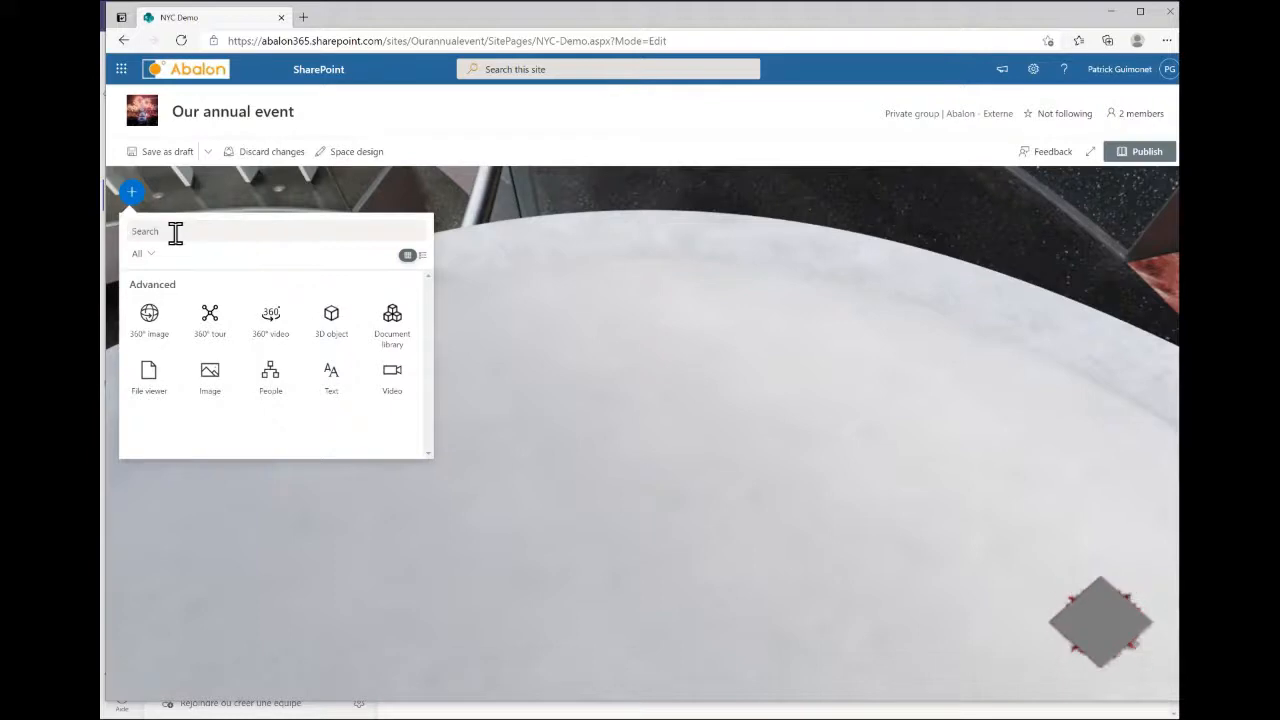
click(422, 256)
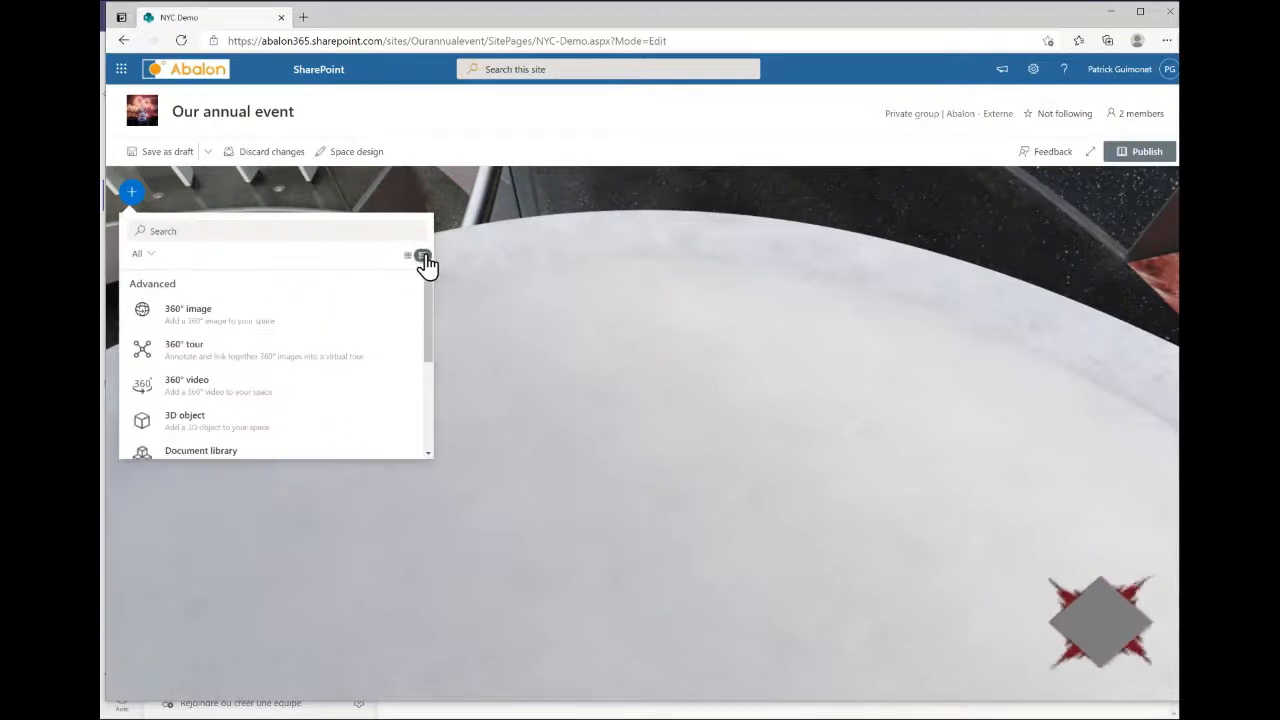
scroll(427, 415, down, 2)
drag(427, 414, 457, 263)
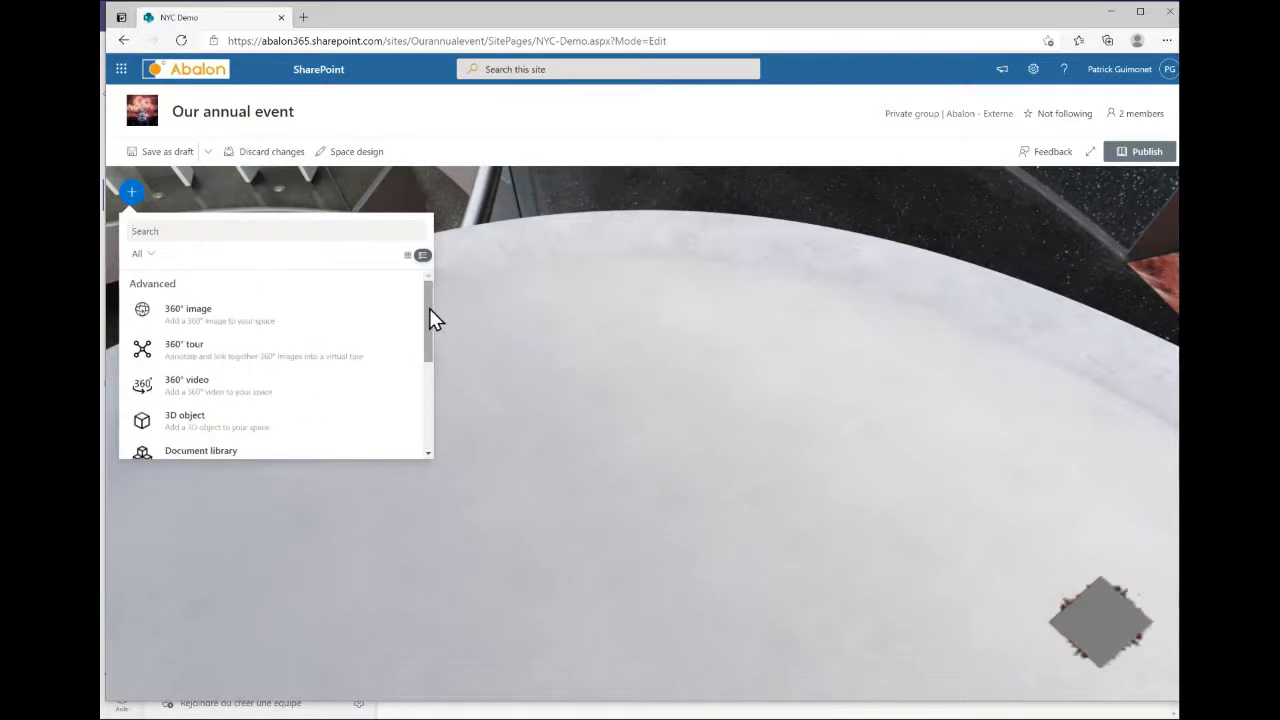
drag(431, 320, 423, 429)
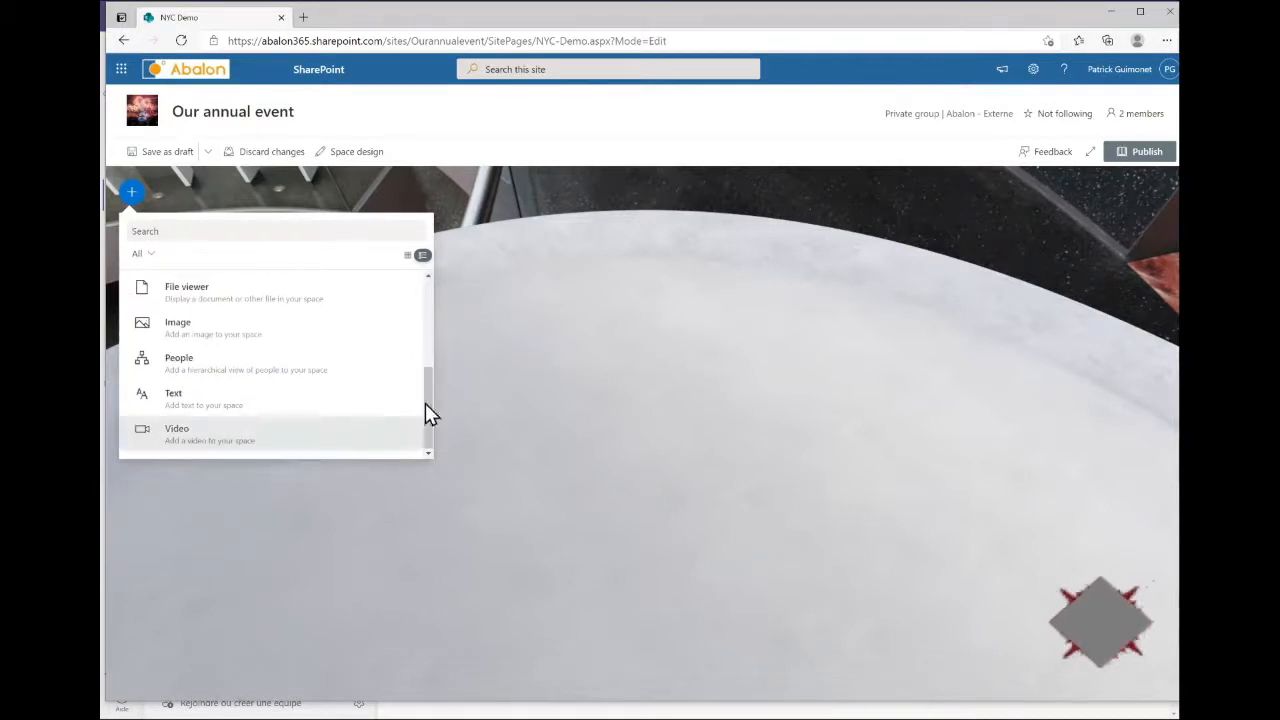
click(407, 255)
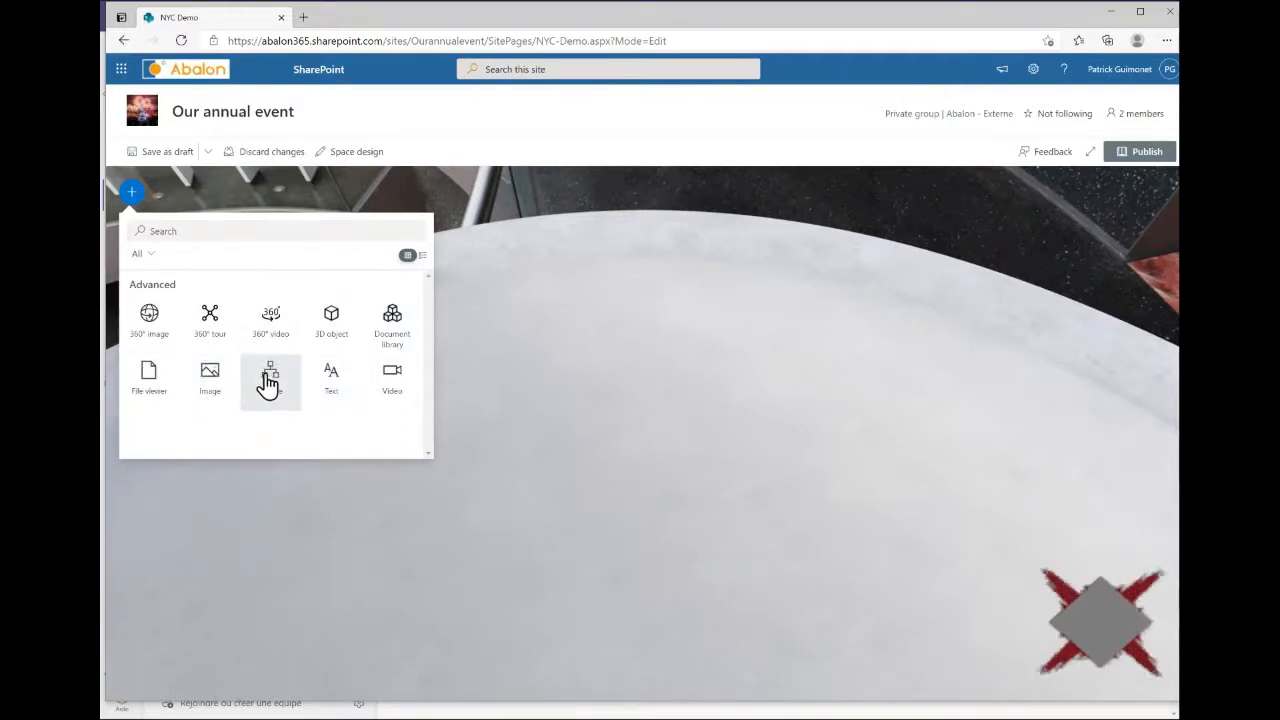
Place an Image web part on the platform floor and insert the recent world map image "487533 sans bord"
click(222, 374)
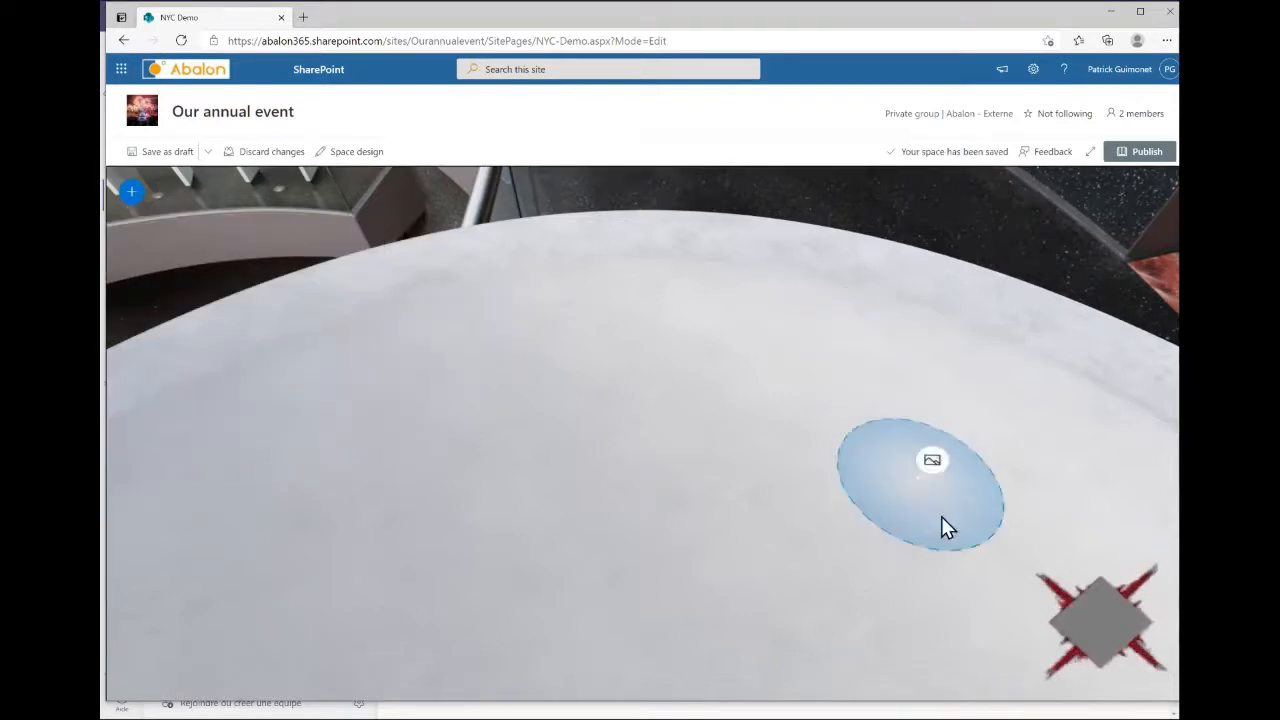
click(371, 334)
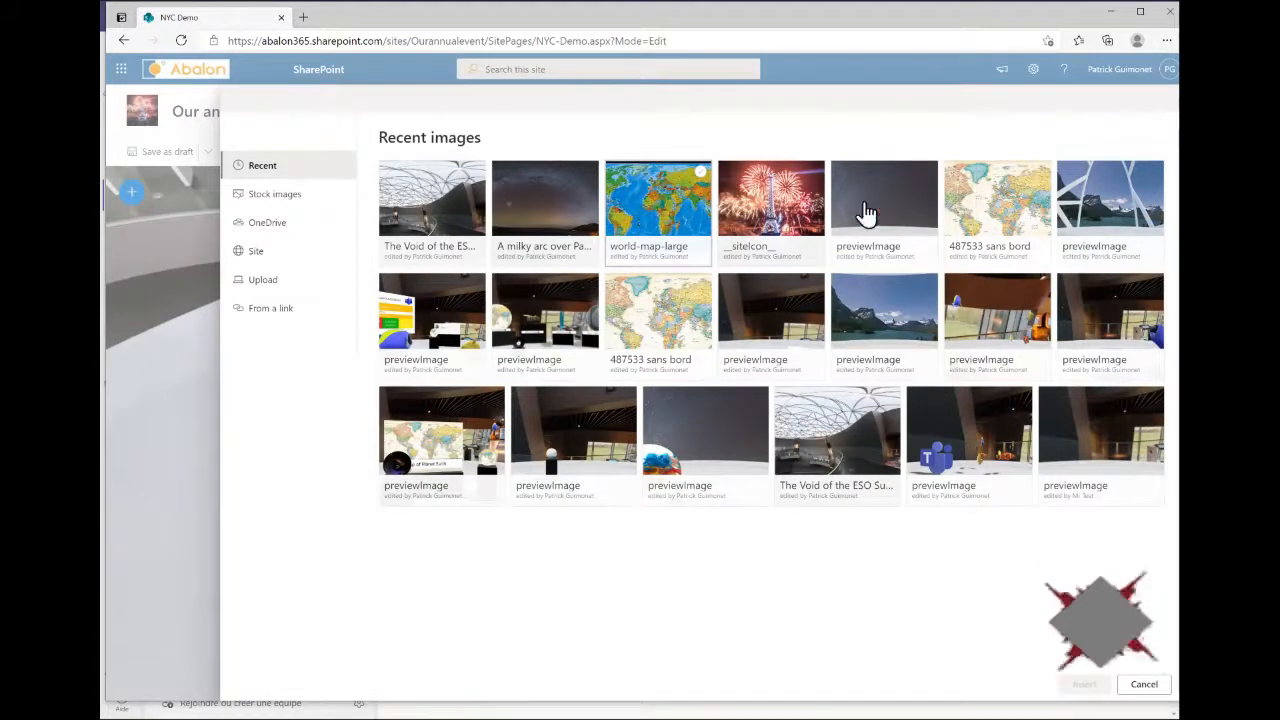
click(992, 212)
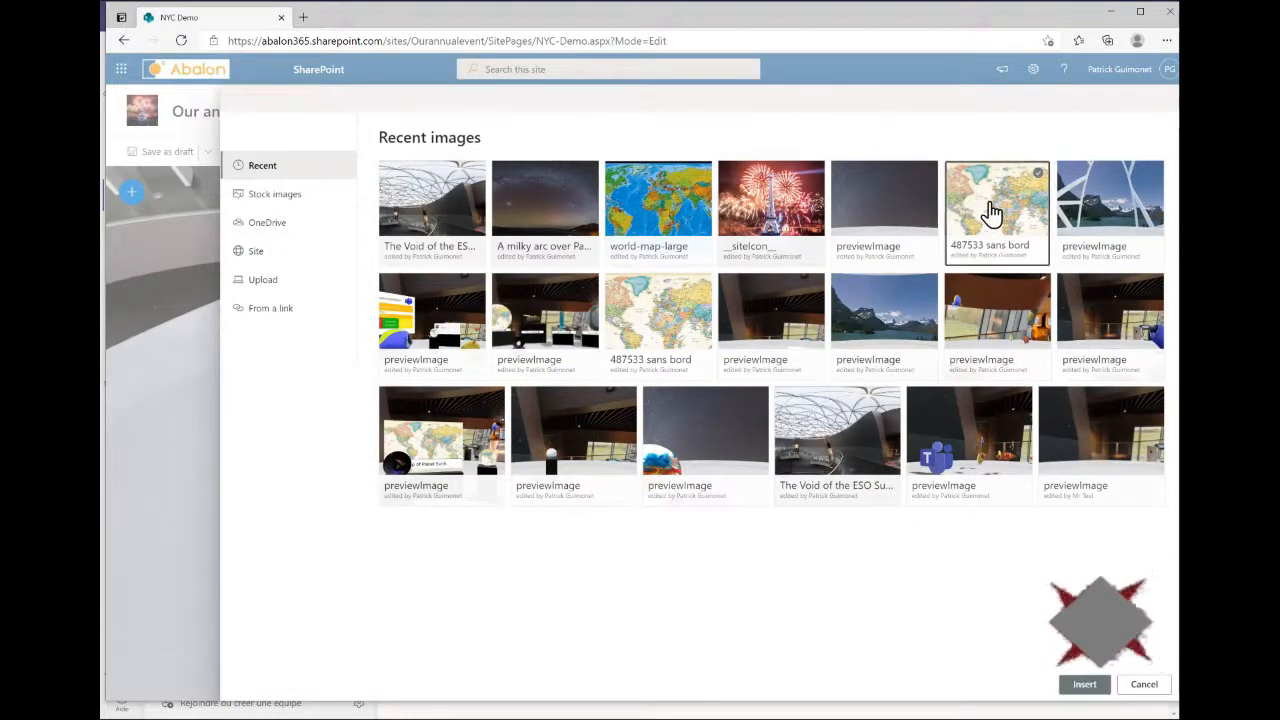
click(1086, 688)
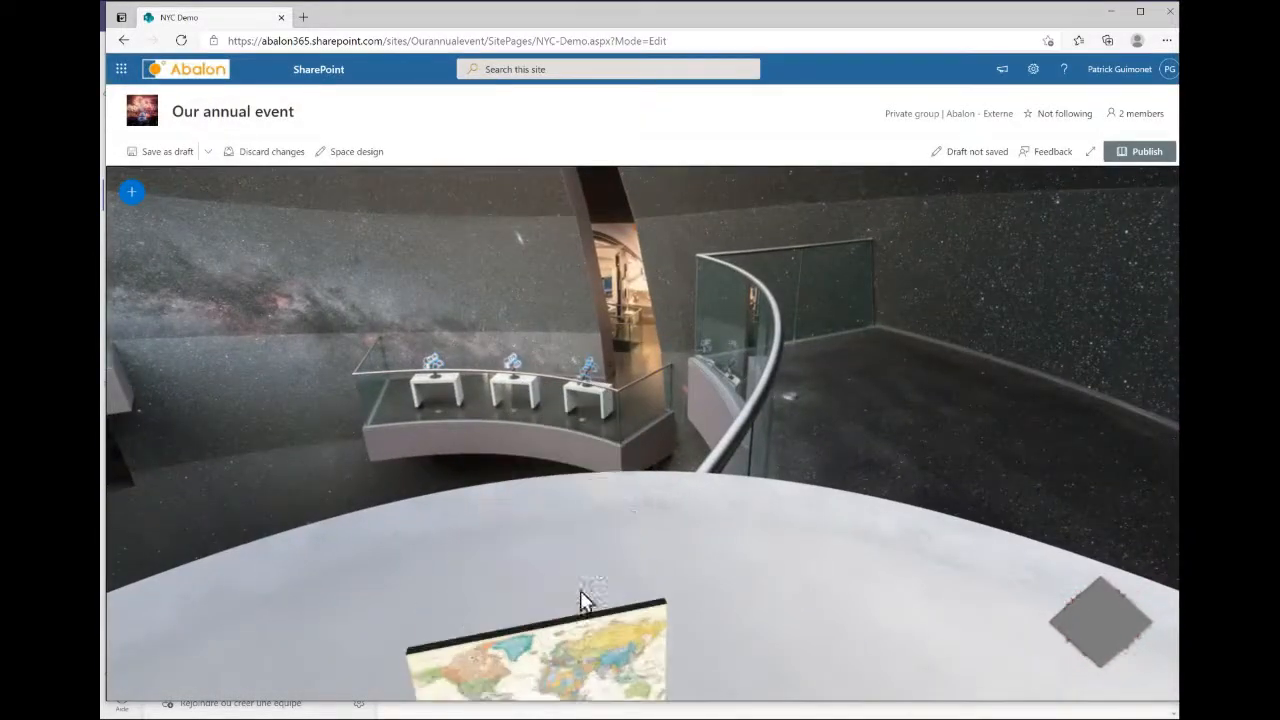
Move the map image near the far edge of the platform and set its angle to -92.6°
click(659, 564)
drag(596, 298, 574, 262)
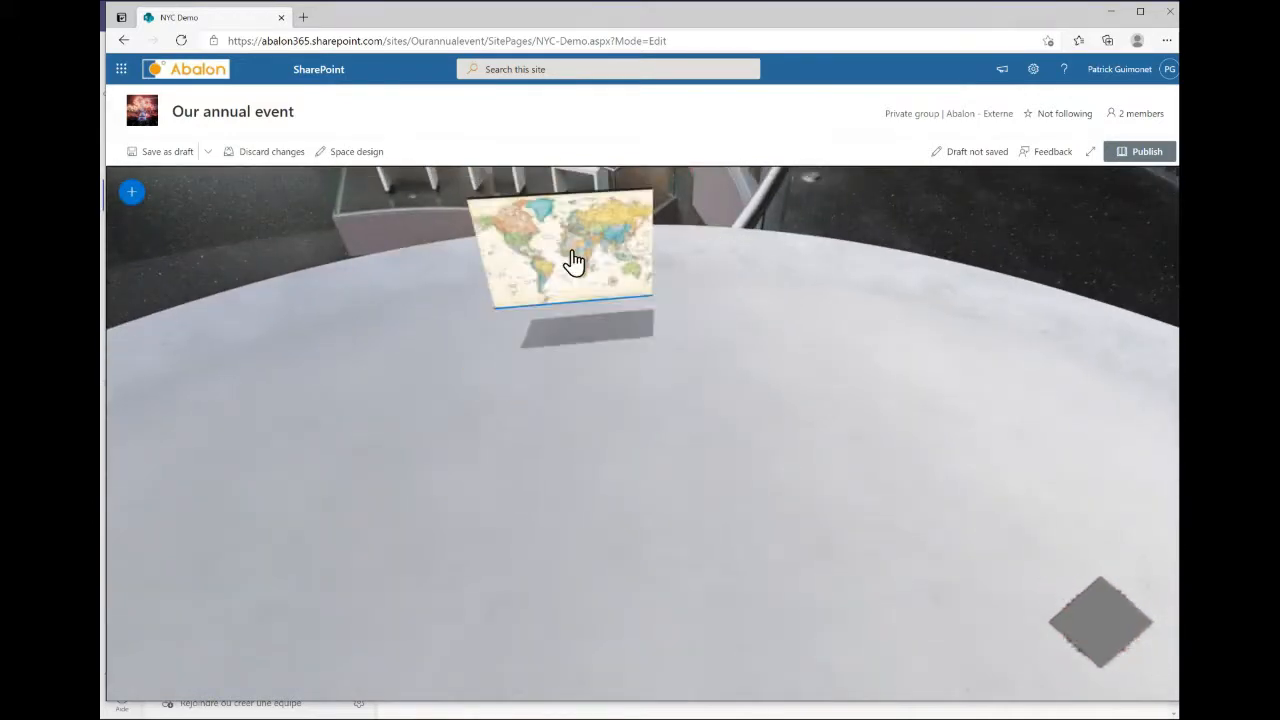
click(565, 261)
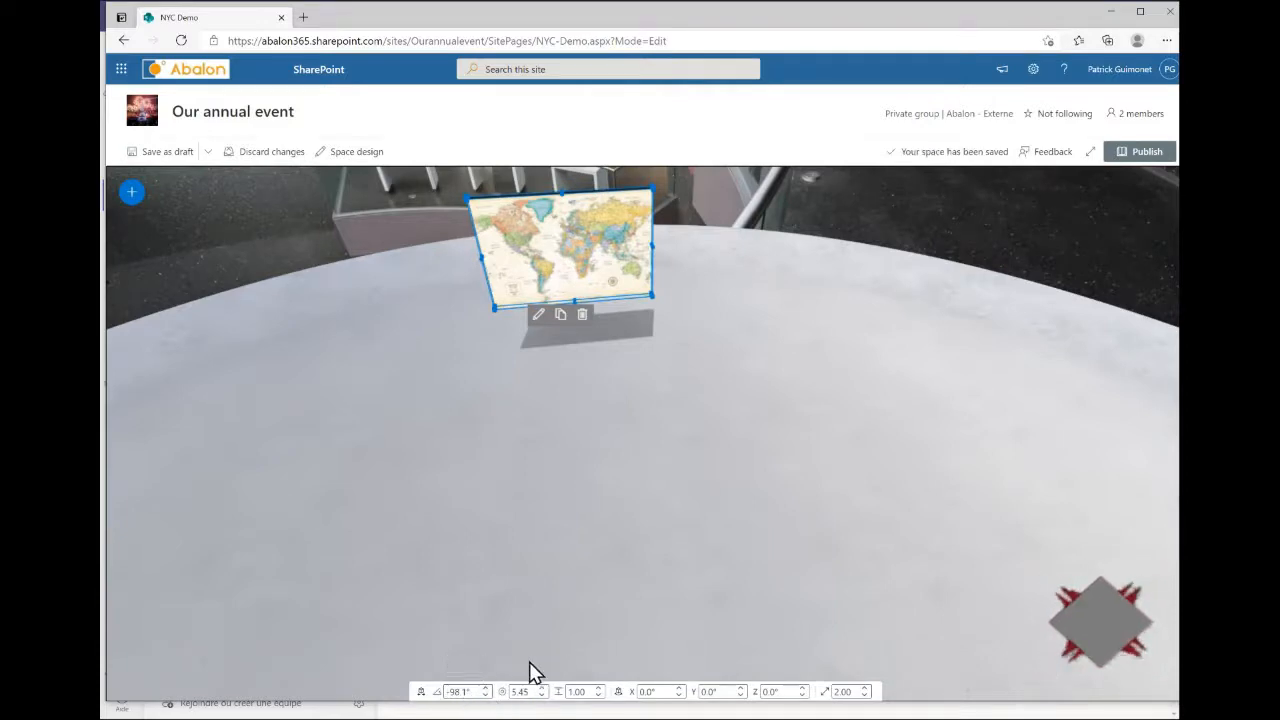
click(486, 688)
click(486, 687)
click(486, 687)
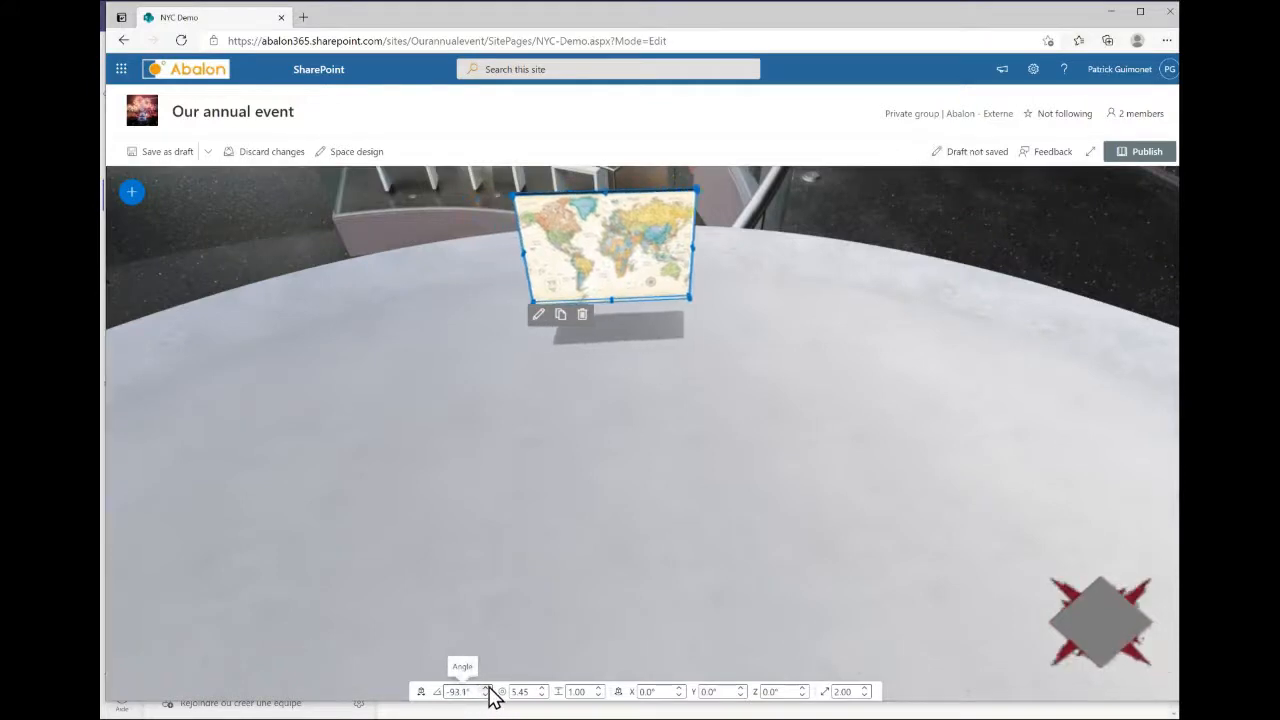
click(486, 687)
Set the map image's distance from the user to 5.00 and its height to 1.45
click(543, 688)
click(543, 688)
click(543, 688)
click(543, 688)
click(543, 696)
click(543, 696)
click(543, 696)
click(543, 696)
click(543, 696)
click(543, 696)
click(543, 696)
click(543, 696)
click(543, 696)
click(543, 696)
click(543, 696)
click(543, 696)
click(543, 696)
click(543, 696)
click(543, 696)
click(543, 696)
click(543, 696)
click(542, 687)
click(542, 687)
click(542, 687)
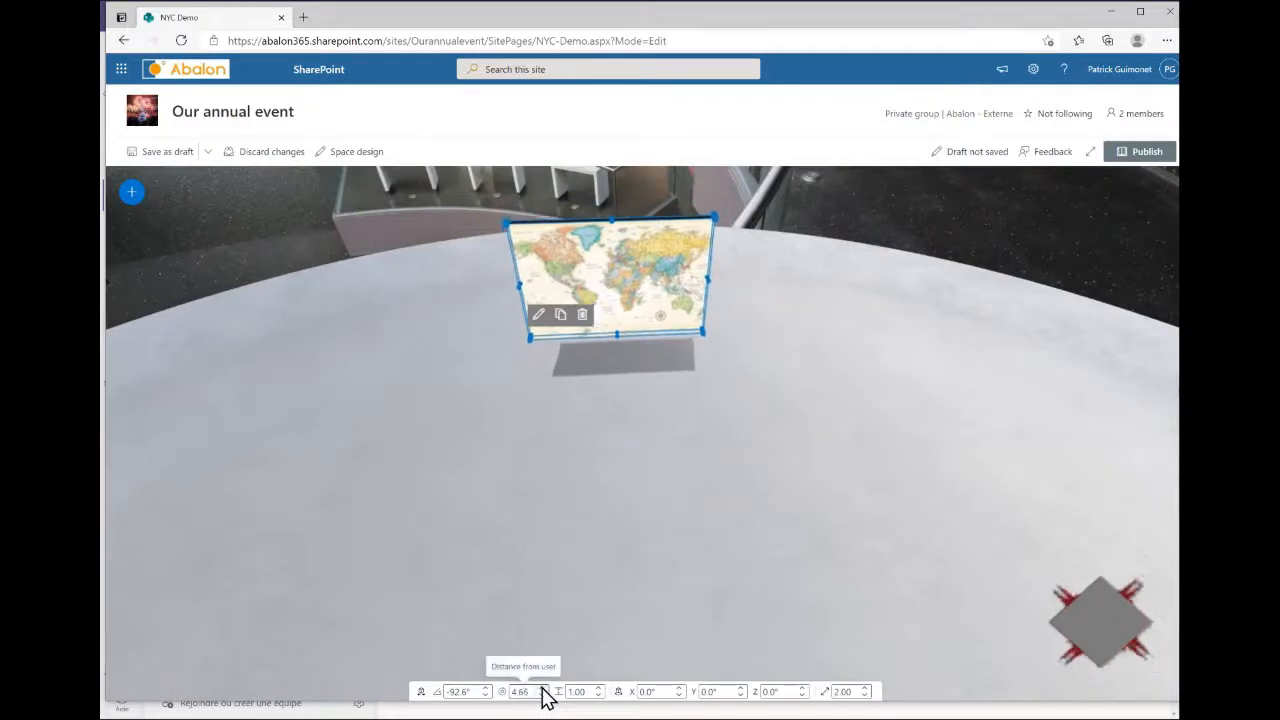
click(542, 687)
click(542, 687)
click(598, 687)
click(598, 687)
click(598, 687)
click(598, 687)
click(600, 689)
drag(663, 464, 673, 523)
Rotate the map image to about X 15.1°, Y 6.1°, Z 1.7°, lower it to about 0.88 and scale it to 2.95
click(679, 687)
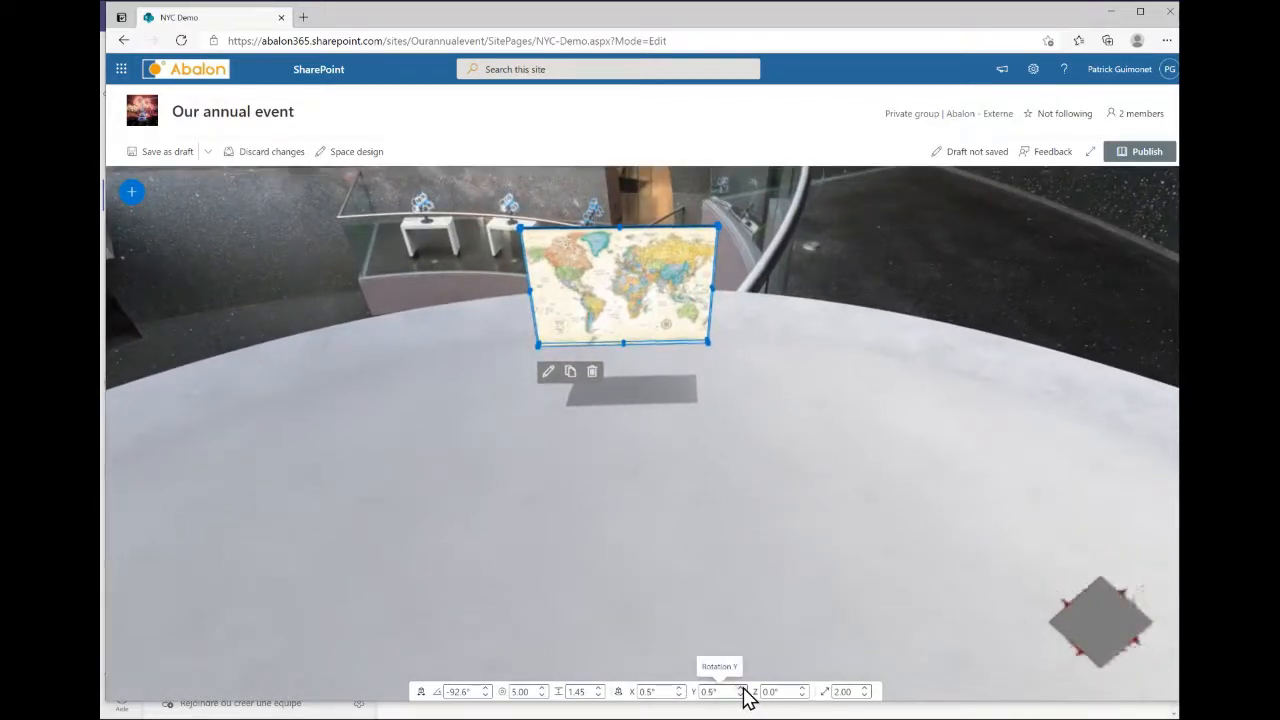
click(680, 688)
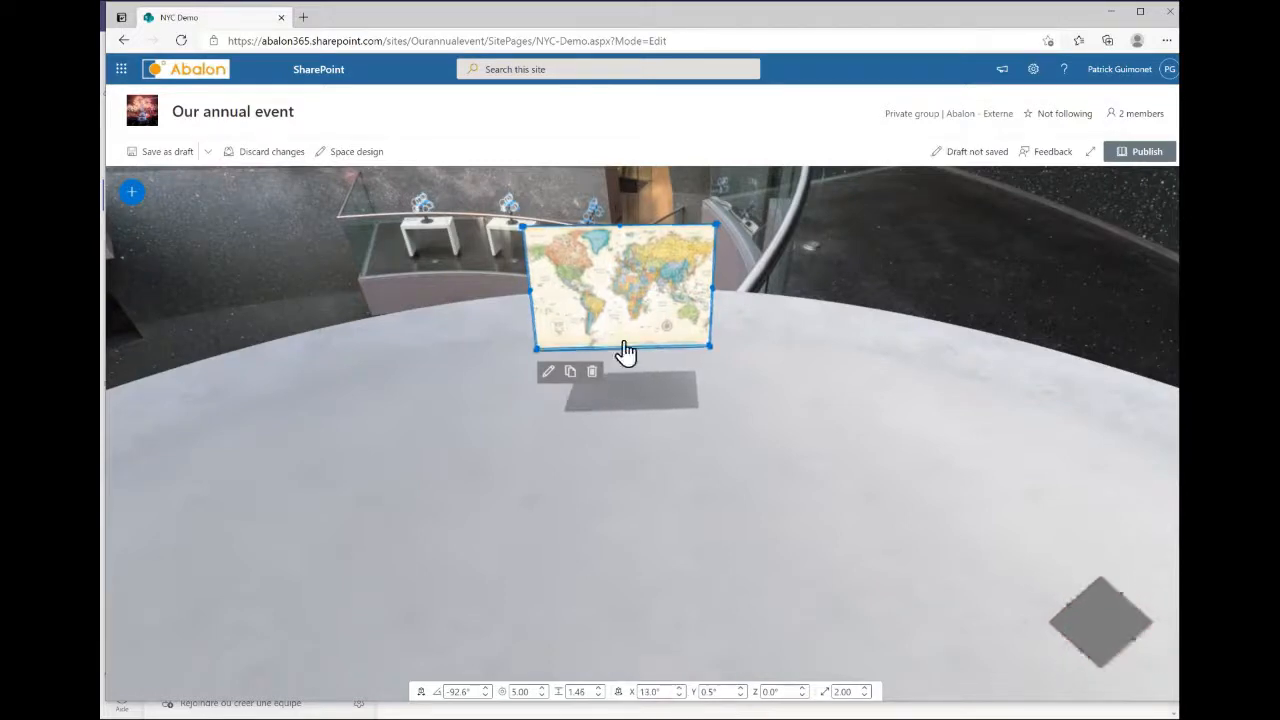
drag(625, 350, 552, 334)
click(866, 688)
click(866, 690)
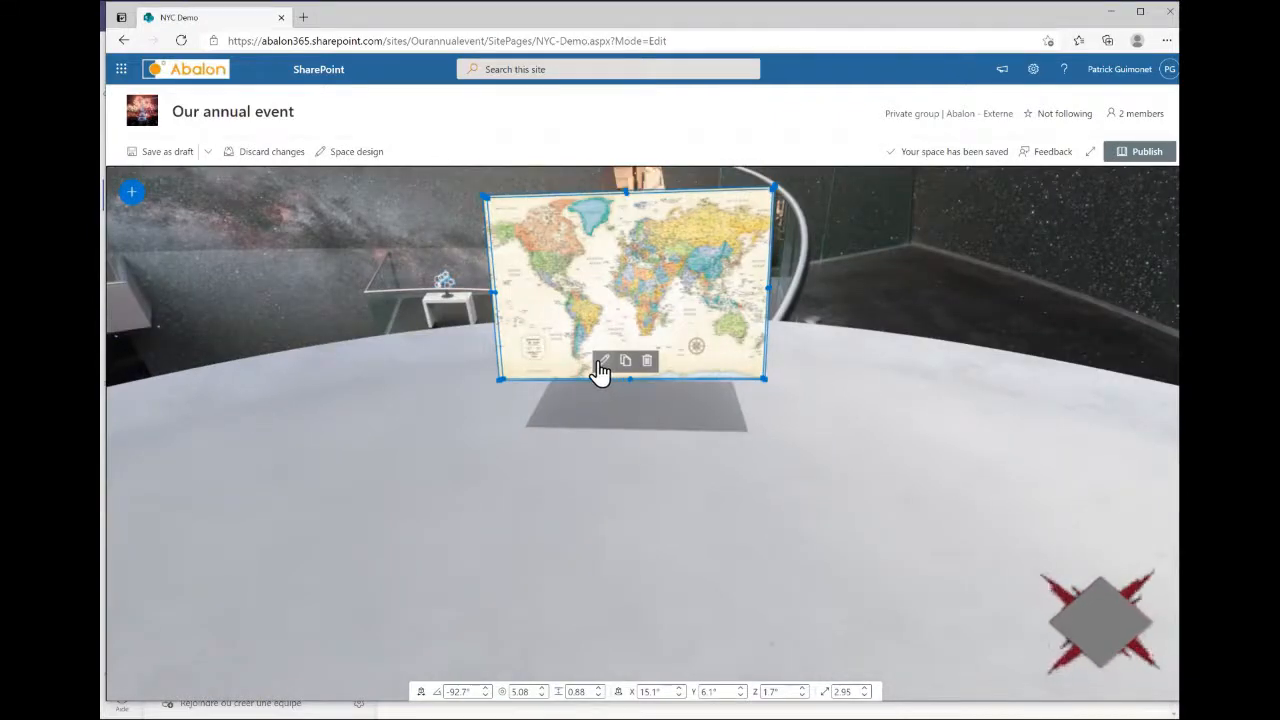
Edit the map image's appearance, setting its depth to 80% and its corner radius to 13%
click(602, 362)
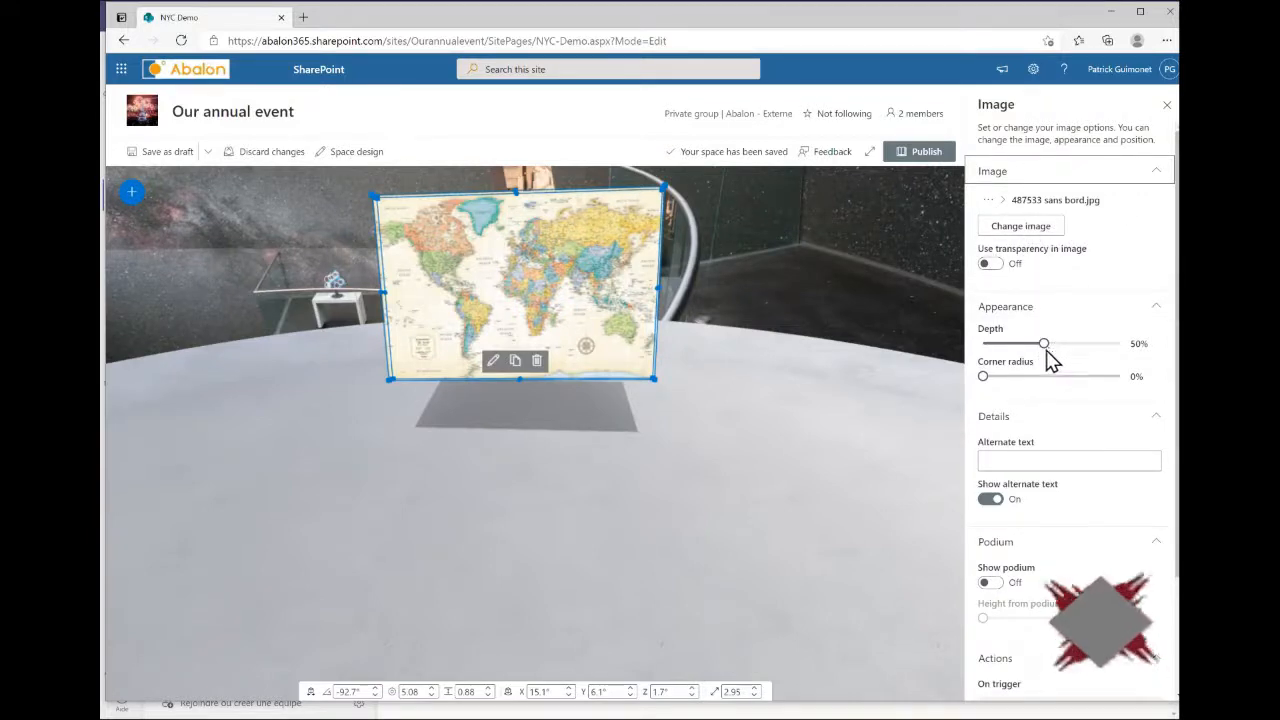
drag(1045, 344, 1096, 352)
mouse_move(1000, 376)
mouse_down()
mouse_move(1085, 377)
mouse_move(1013, 377)
mouse_up()
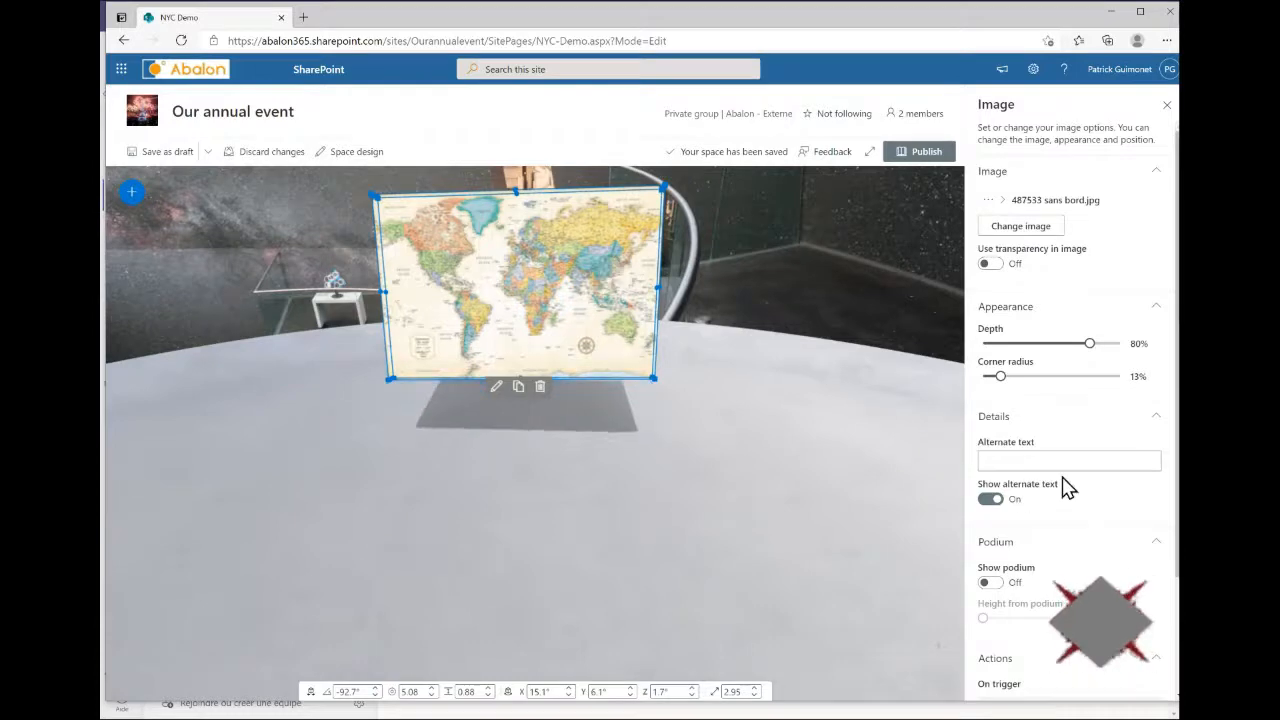
Show a podium beneath the map image, toggling it off and on to compare
scroll(1086, 394, down, 3)
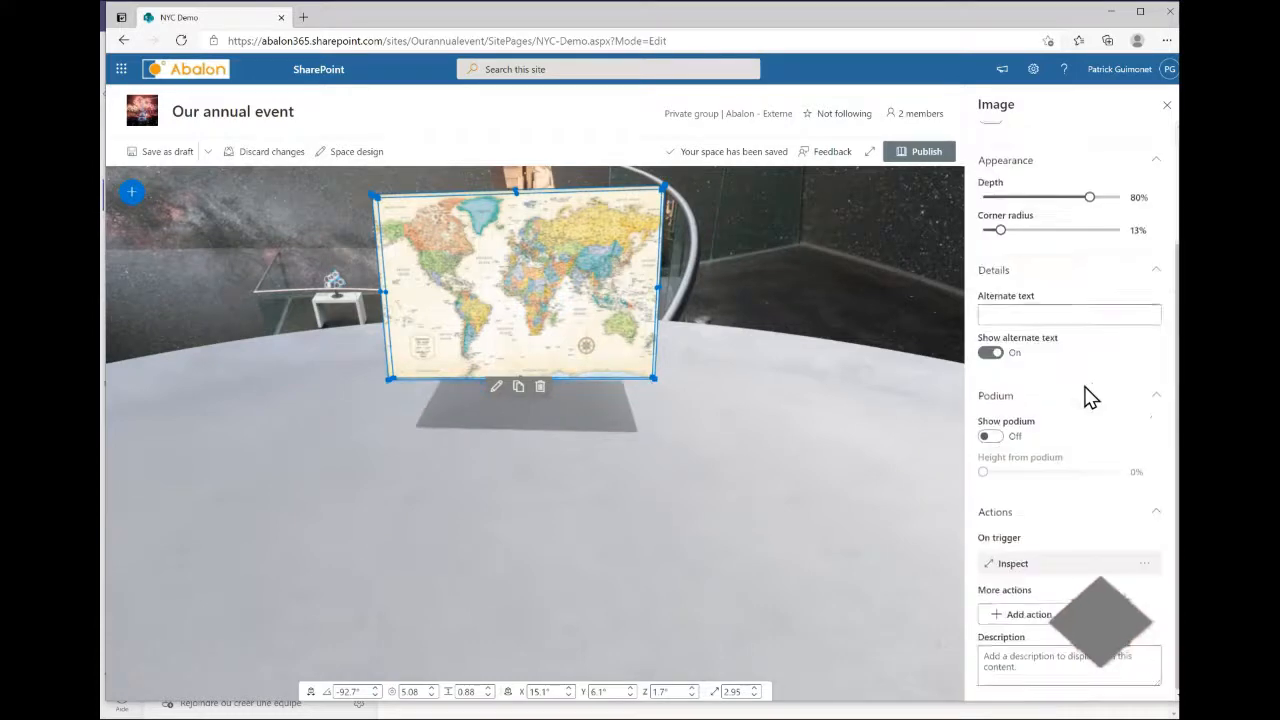
click(990, 437)
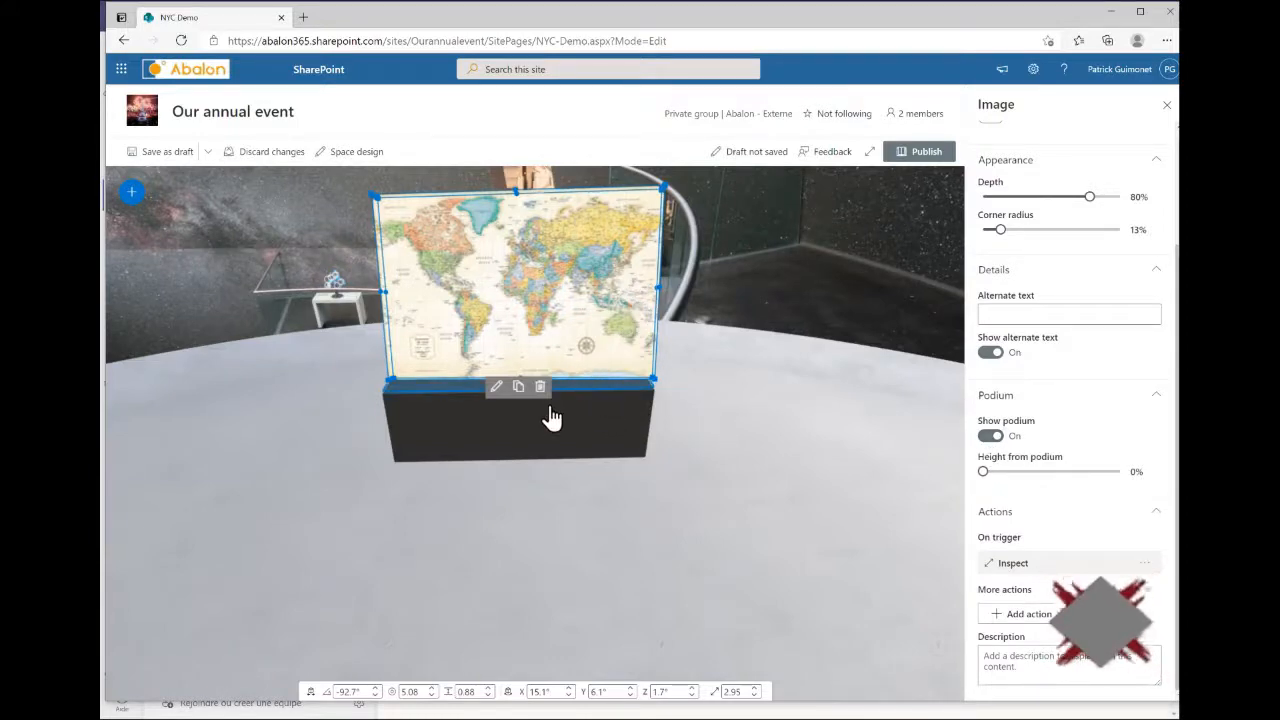
click(989, 437)
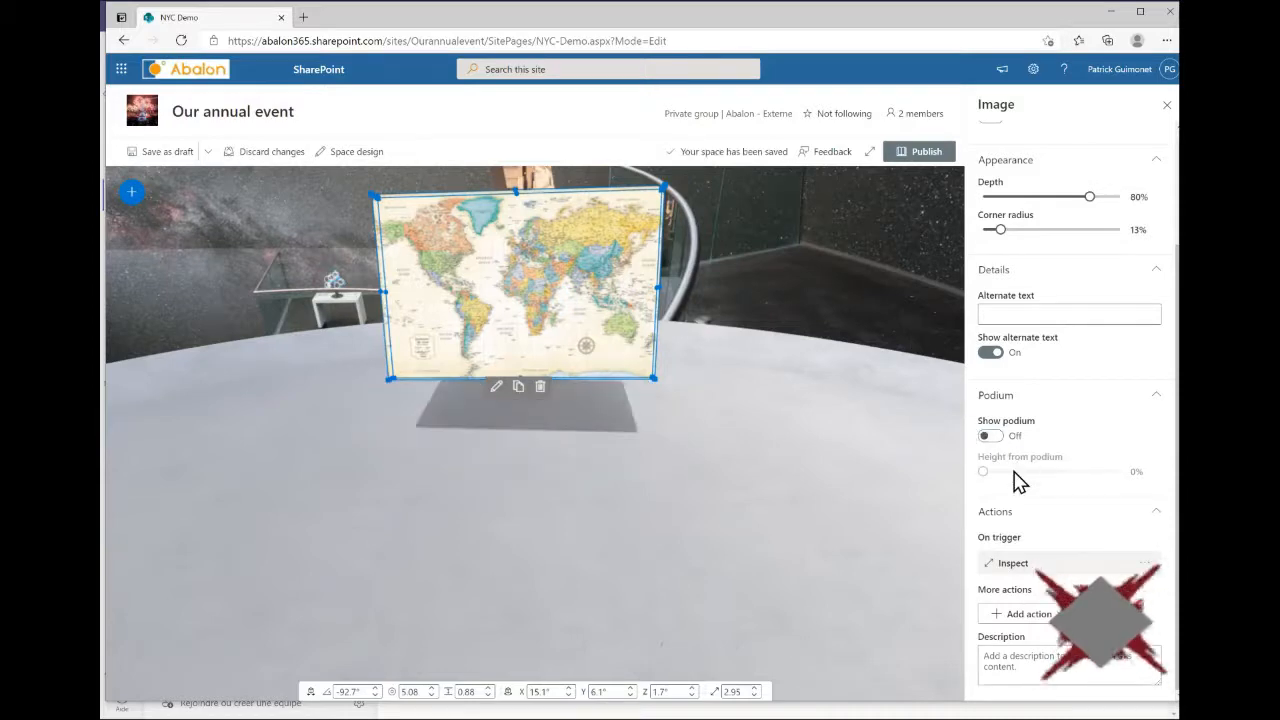
click(989, 437)
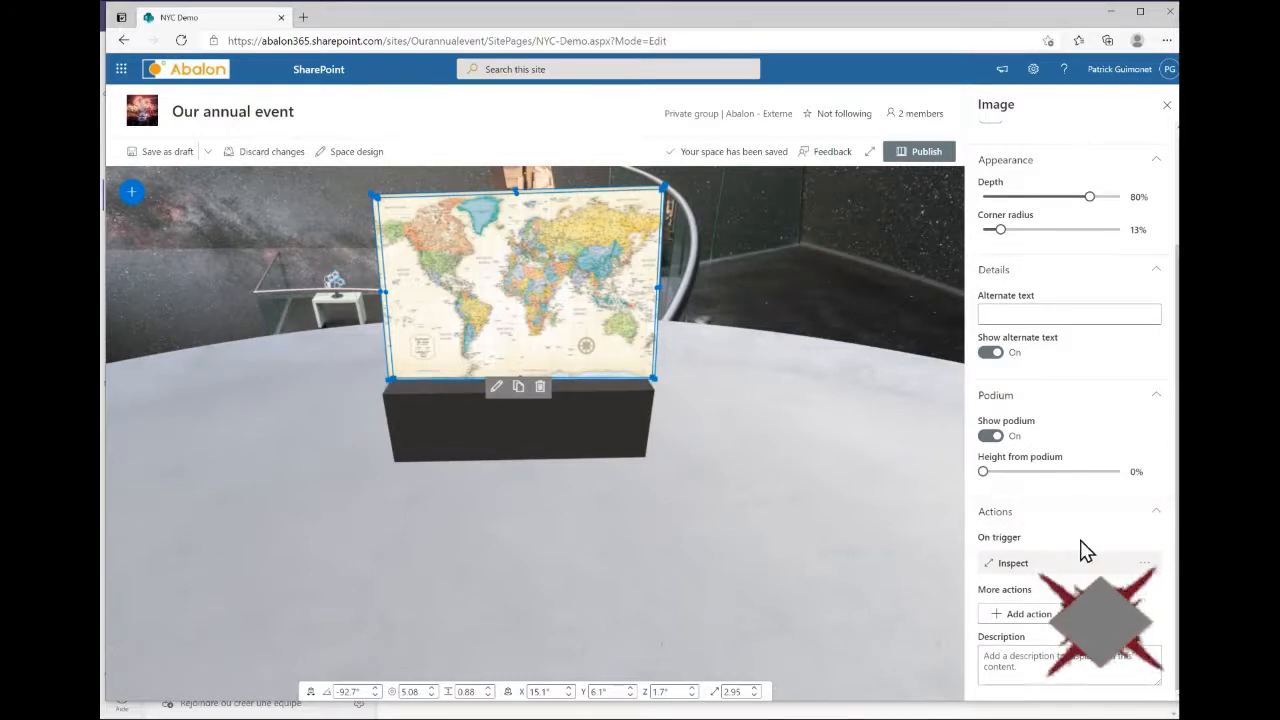
Review the map image's on-trigger Inspect action and the additional actions that can be added
click(1145, 564)
click(1011, 566)
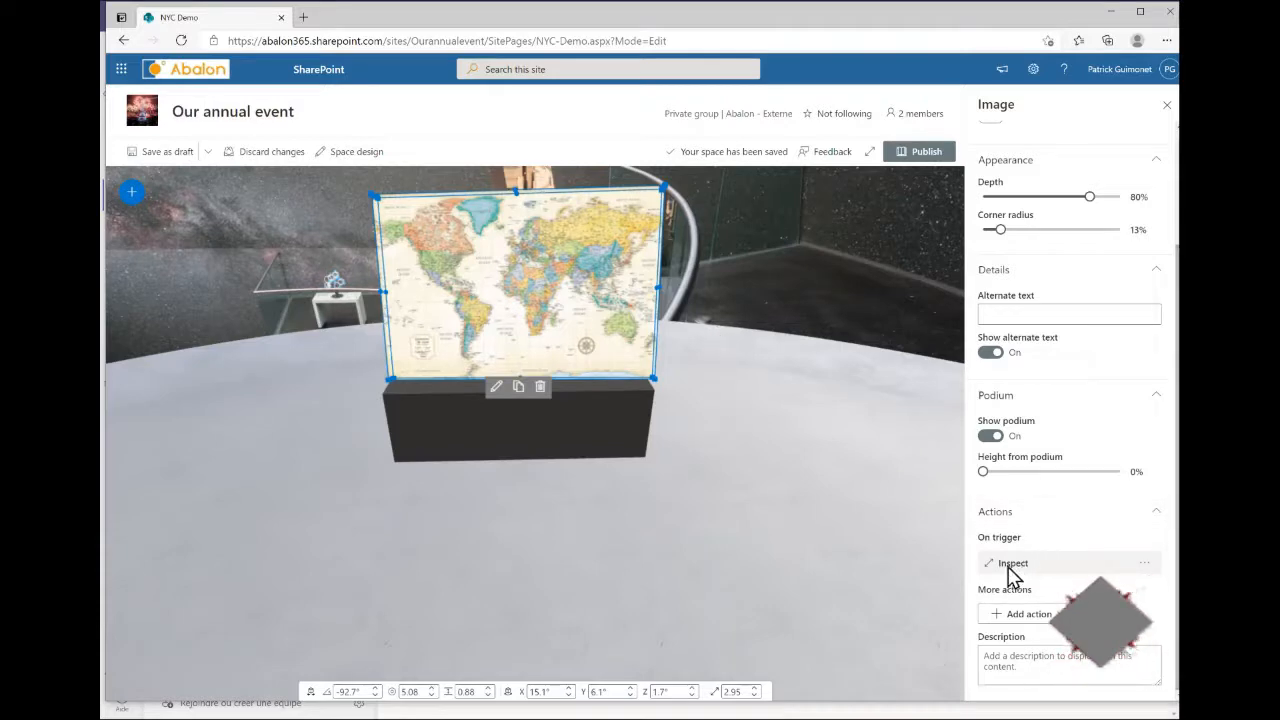
click(1057, 627)
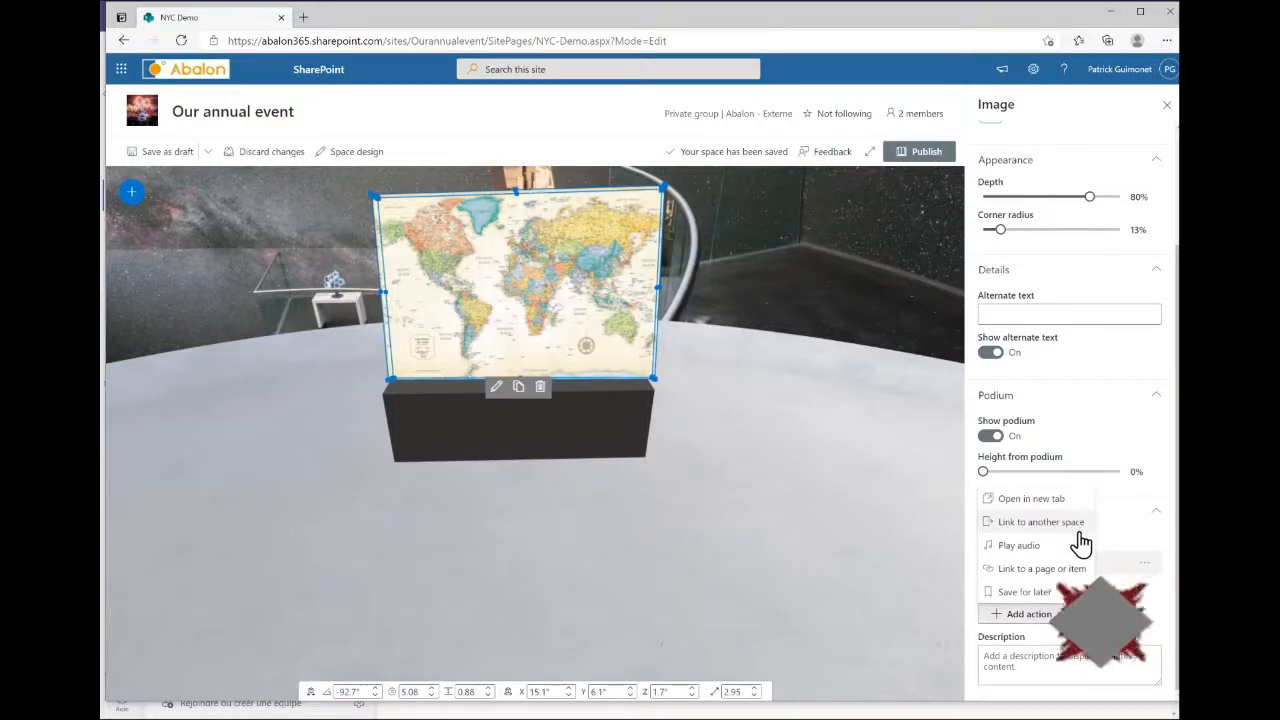
click(1135, 545)
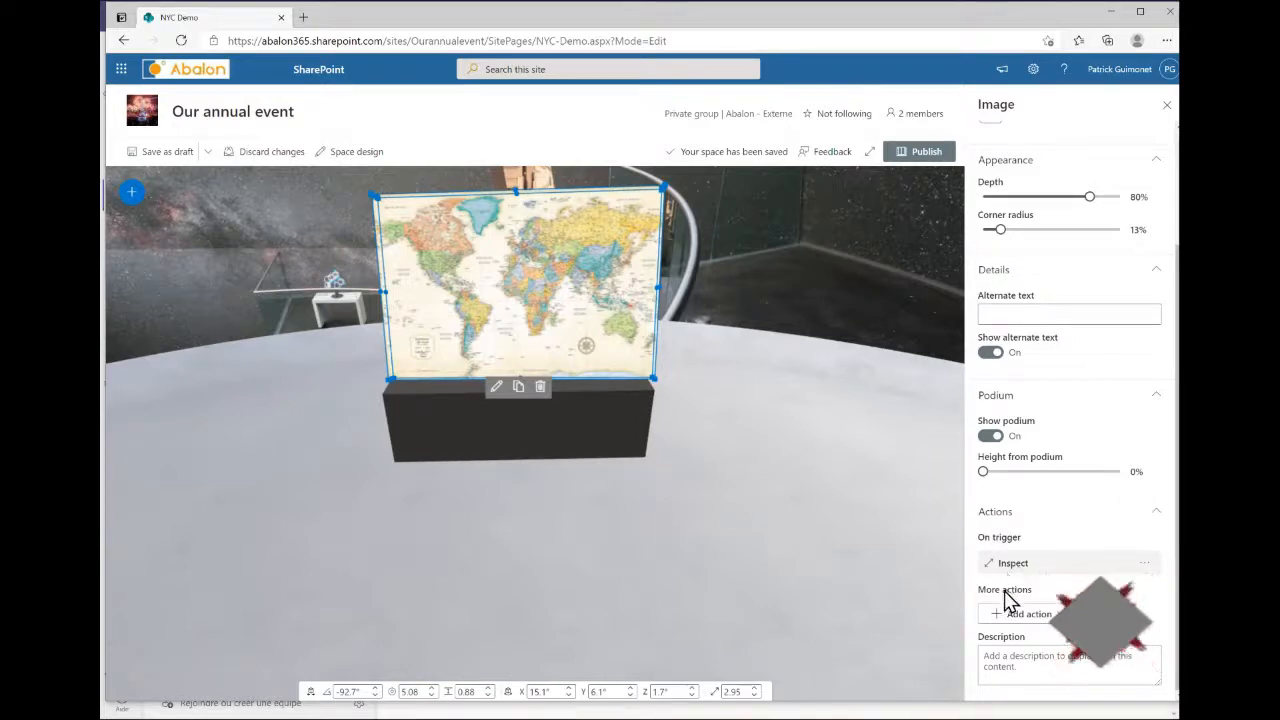
Add a "Link to a page or item" action to the map image, using the pasted Teams meeting link
click(1055, 612)
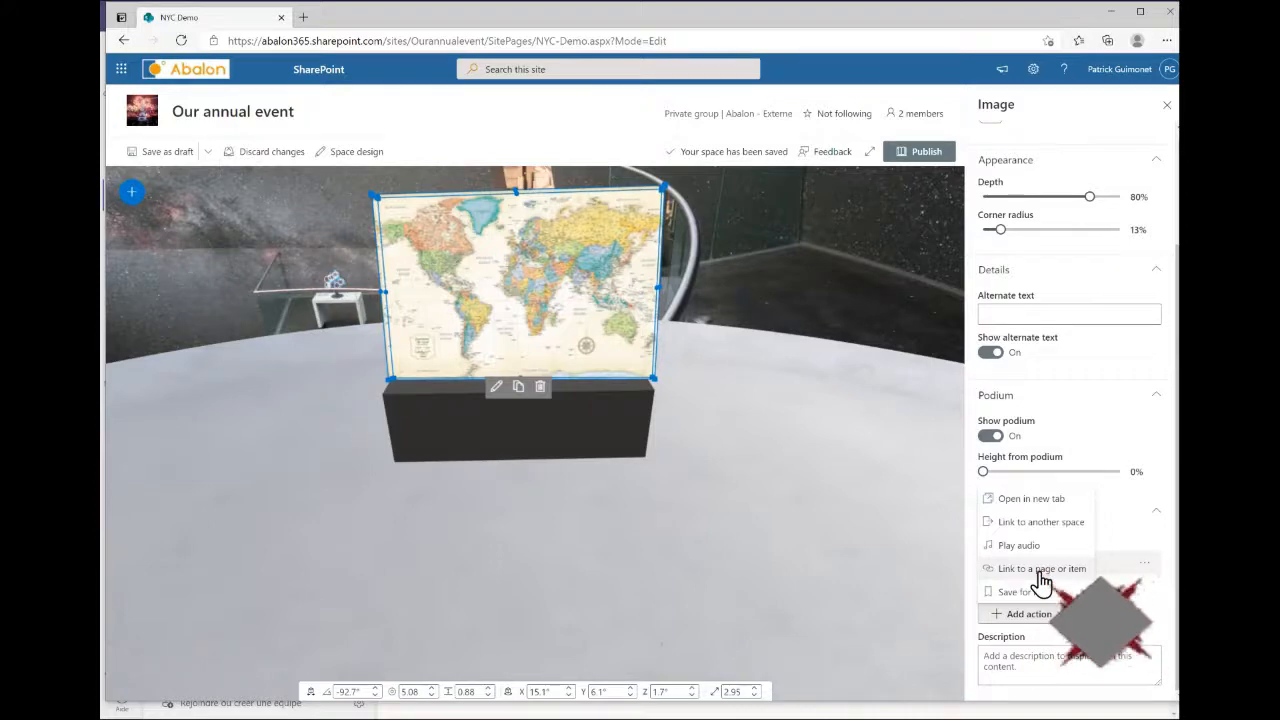
click(1041, 570)
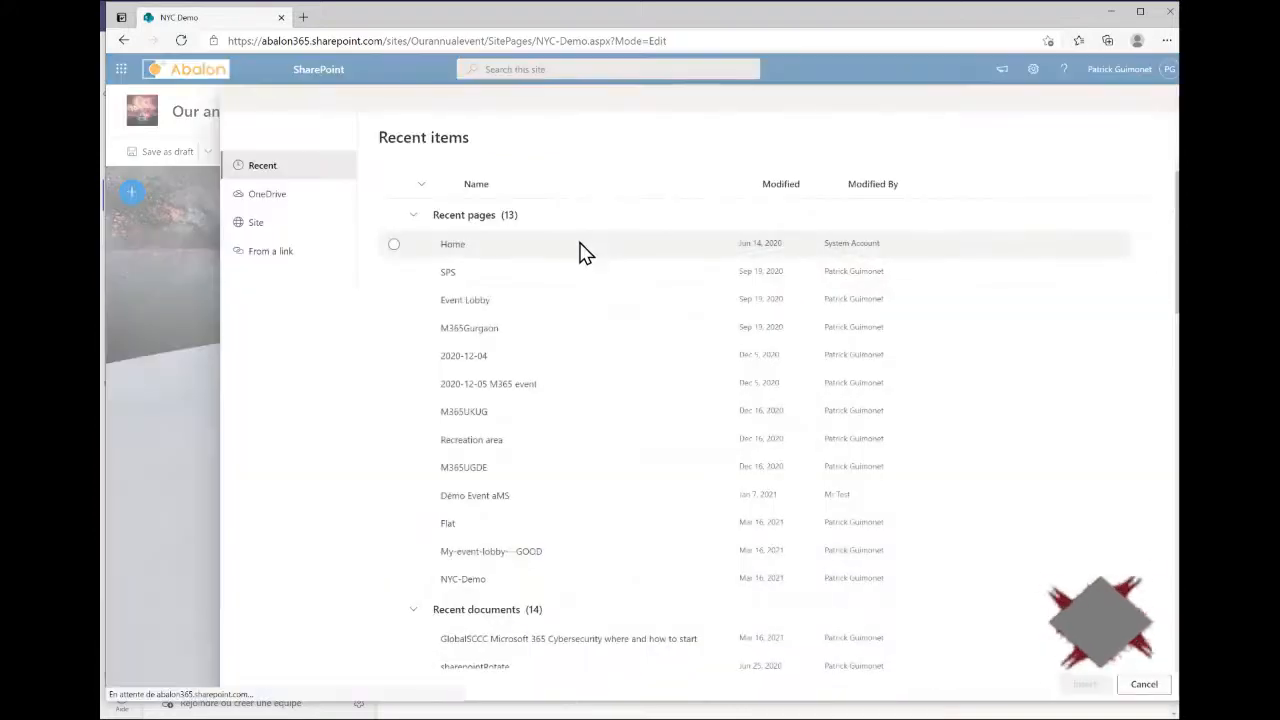
click(272, 251)
key(ctrl+v)
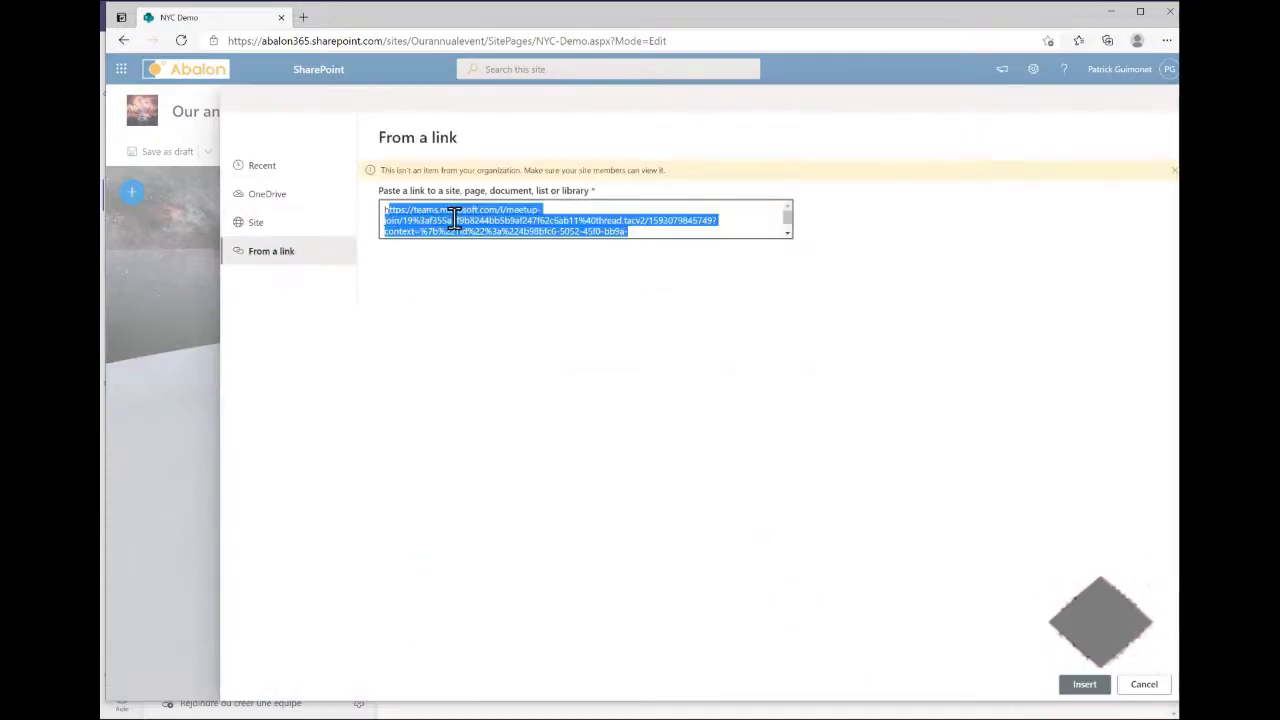
drag(383, 213, 800, 218)
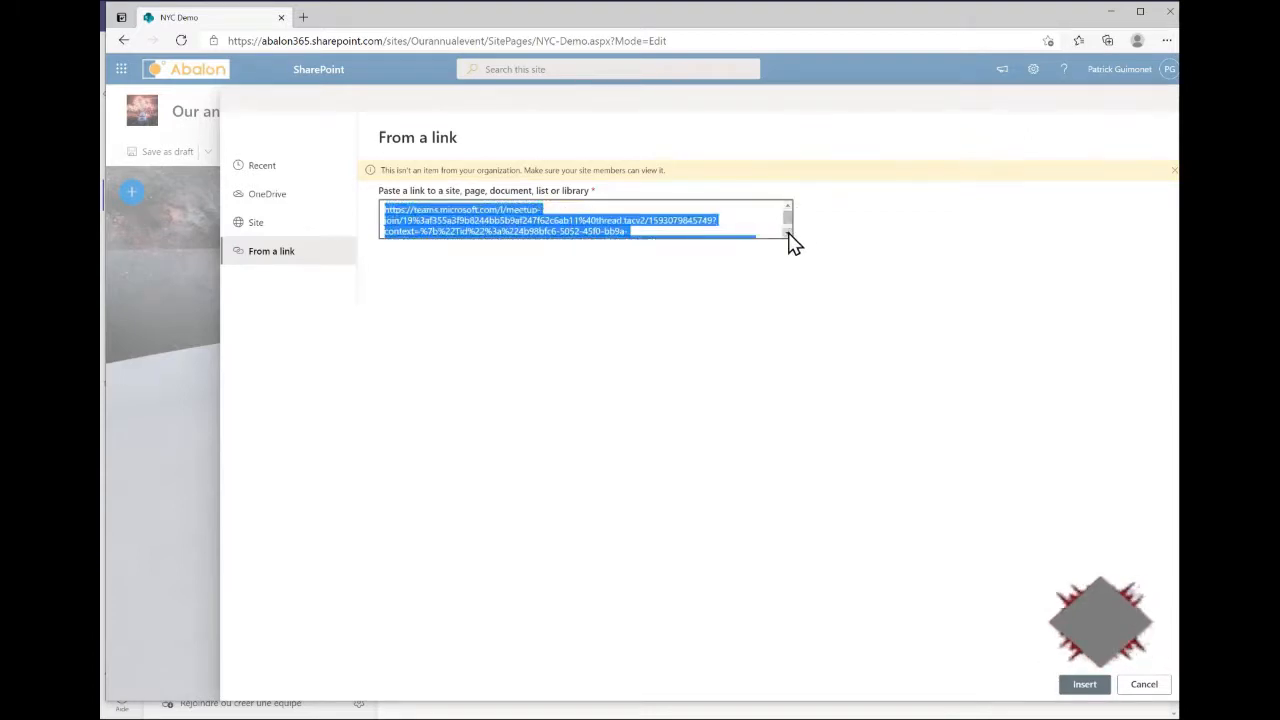
click(1082, 686)
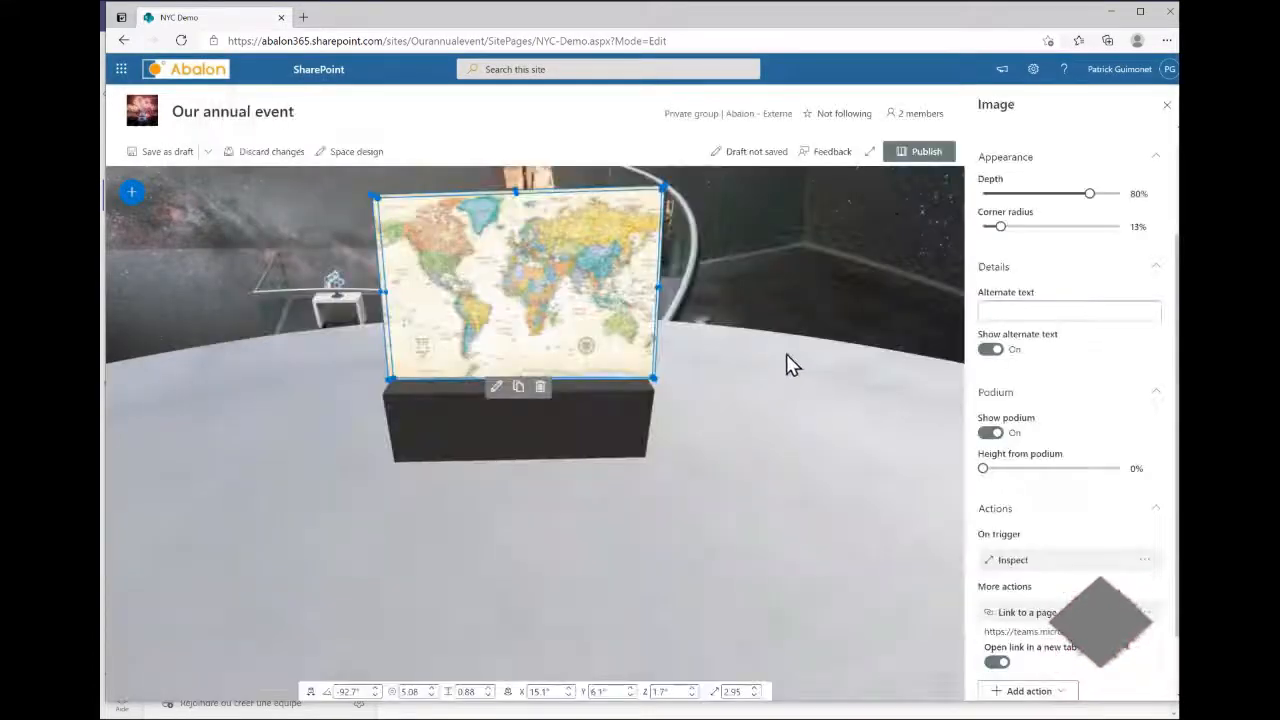
Save the space with the map image as a draft and publish it
click(162, 151)
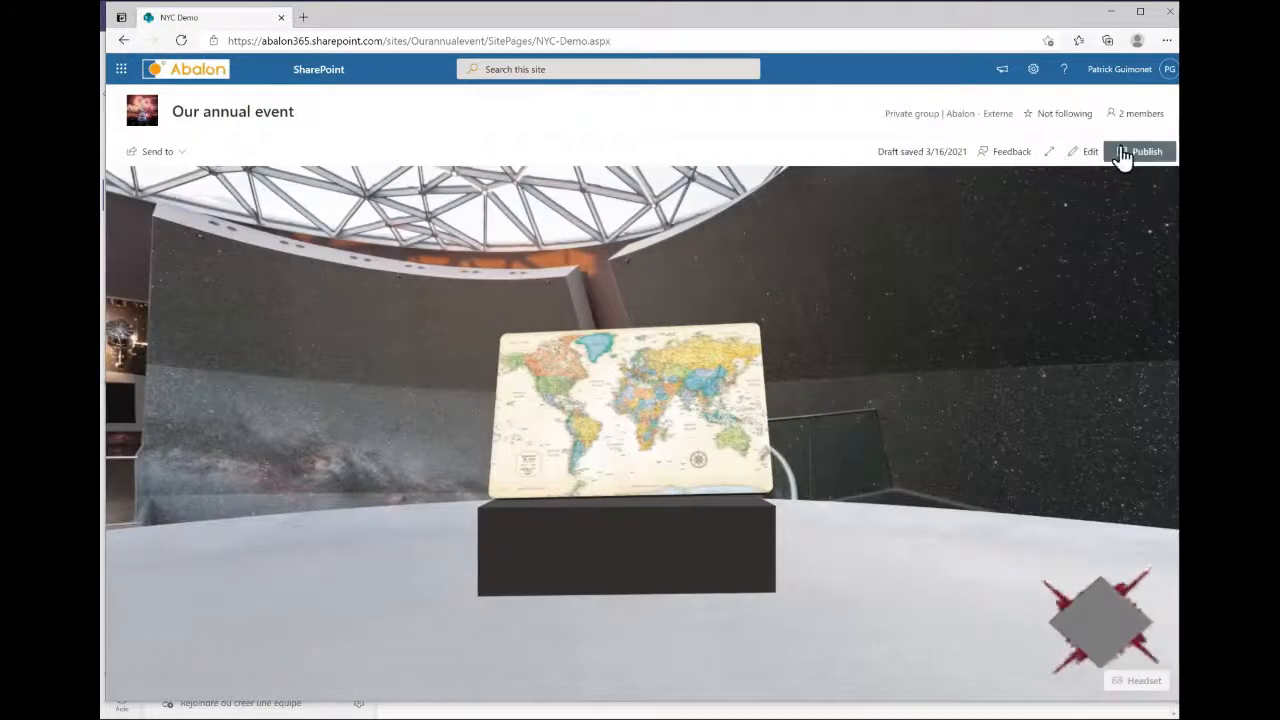
click(1142, 152)
Test the map image's Teams meeting link in the published space, declining to open the Teams app, and return to the space
click(611, 420)
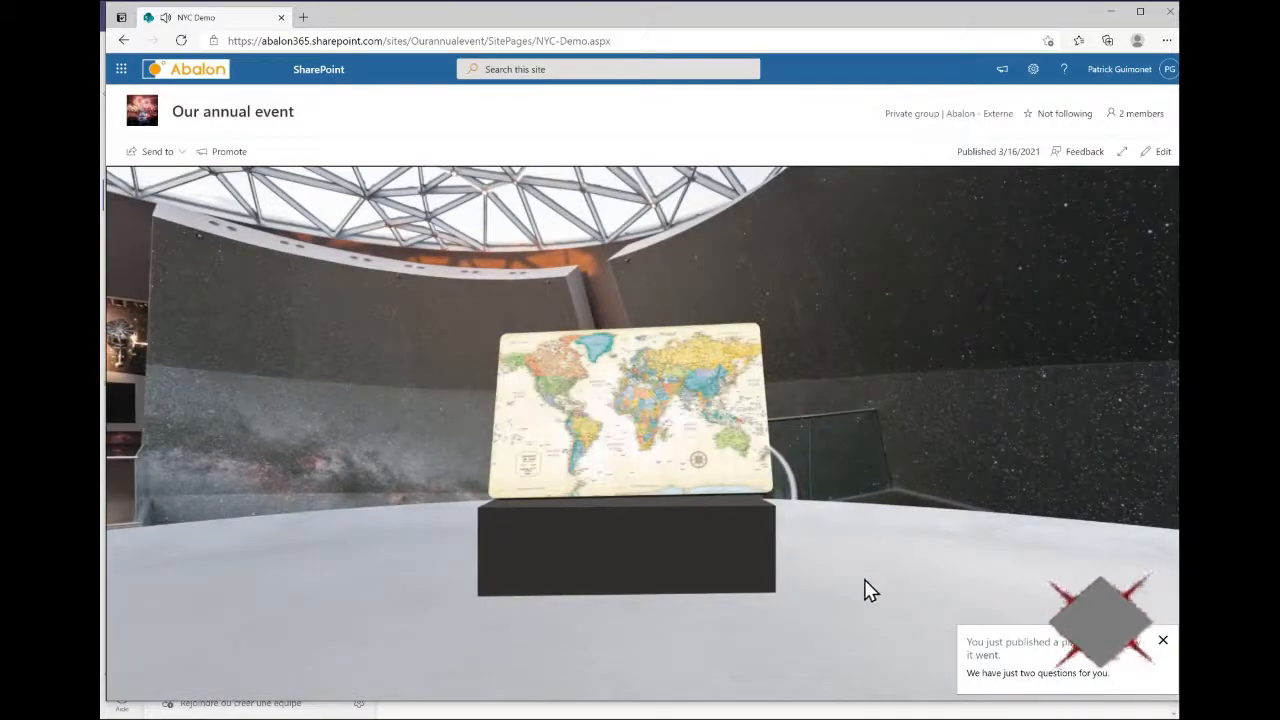
drag(854, 600, 294, 319)
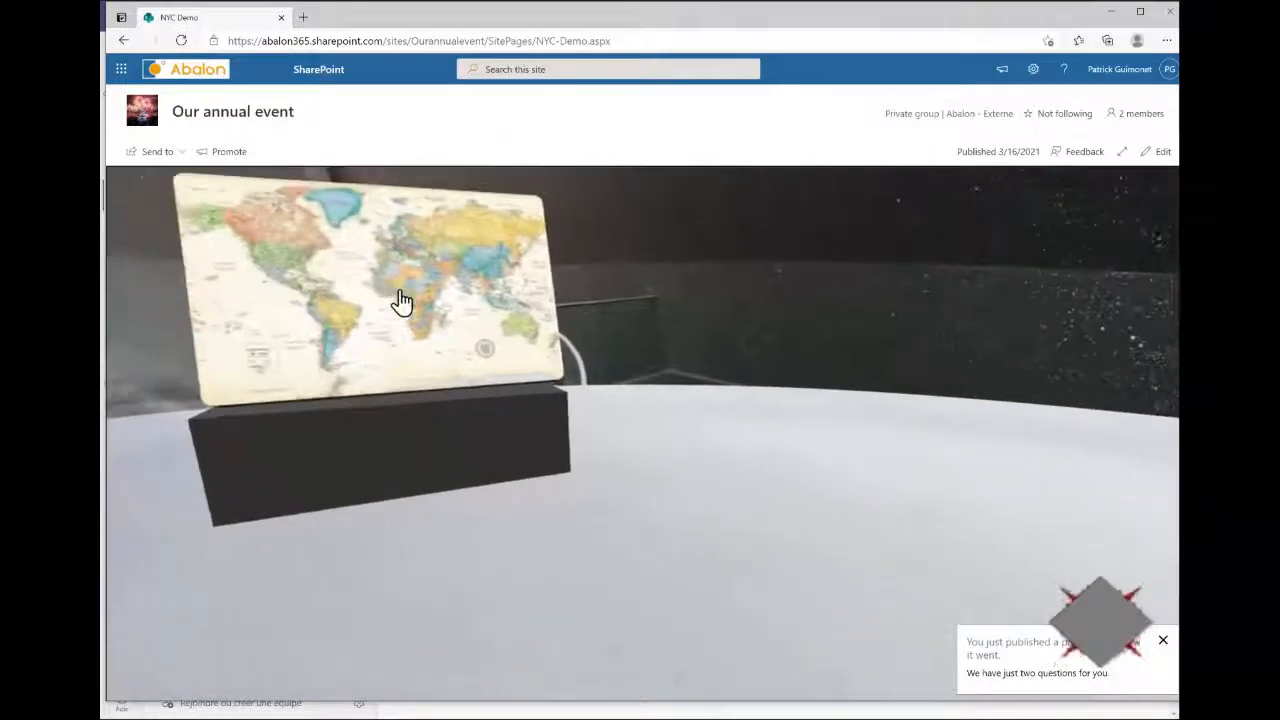
mouse_move(395, 287)
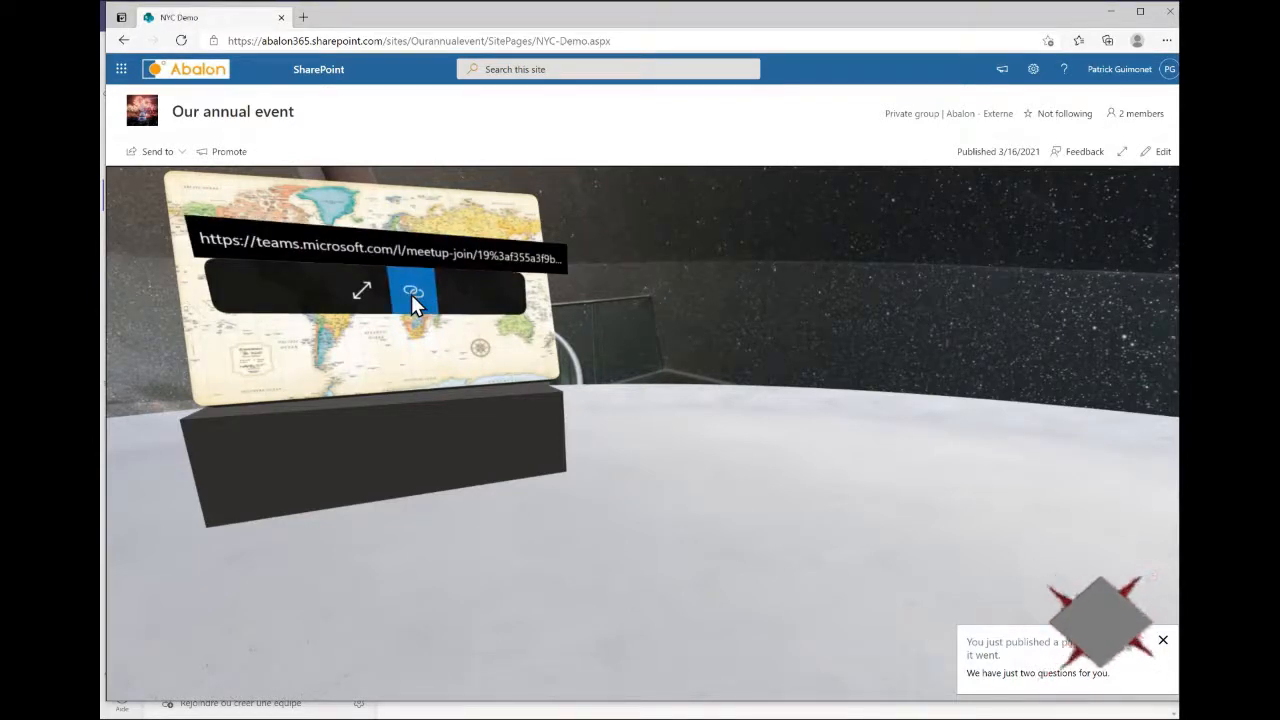
click(411, 294)
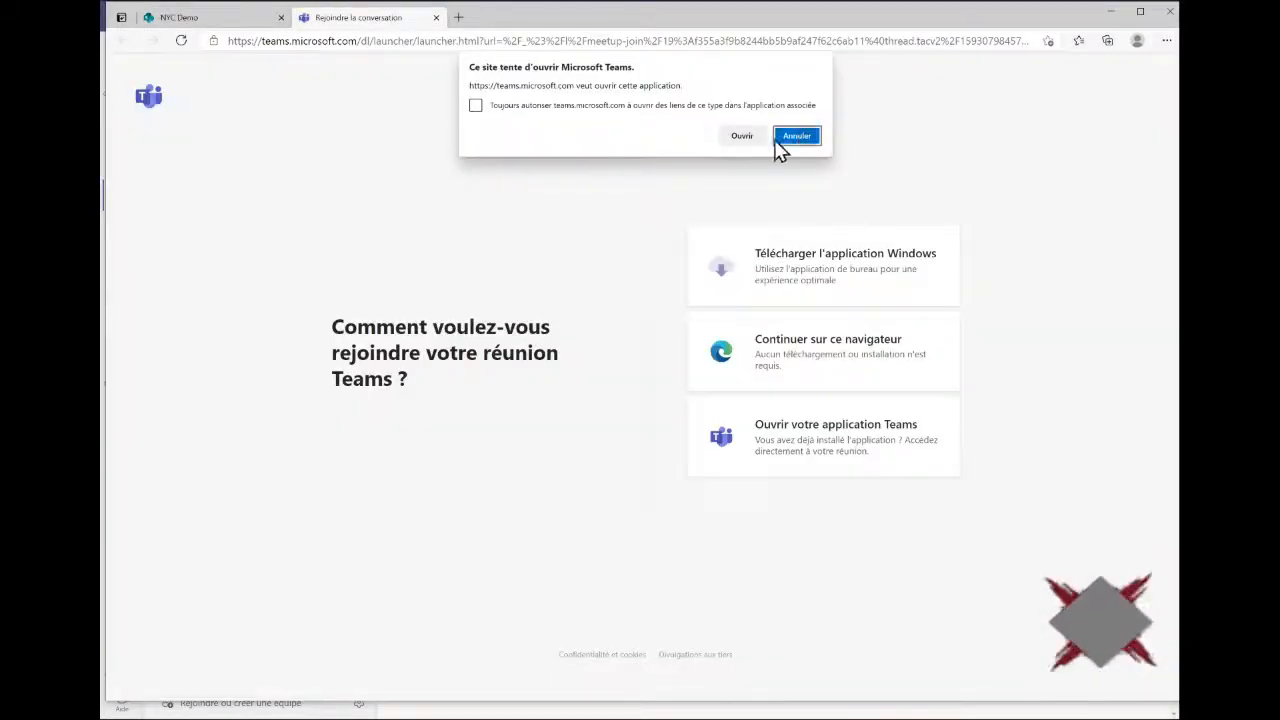
click(796, 136)
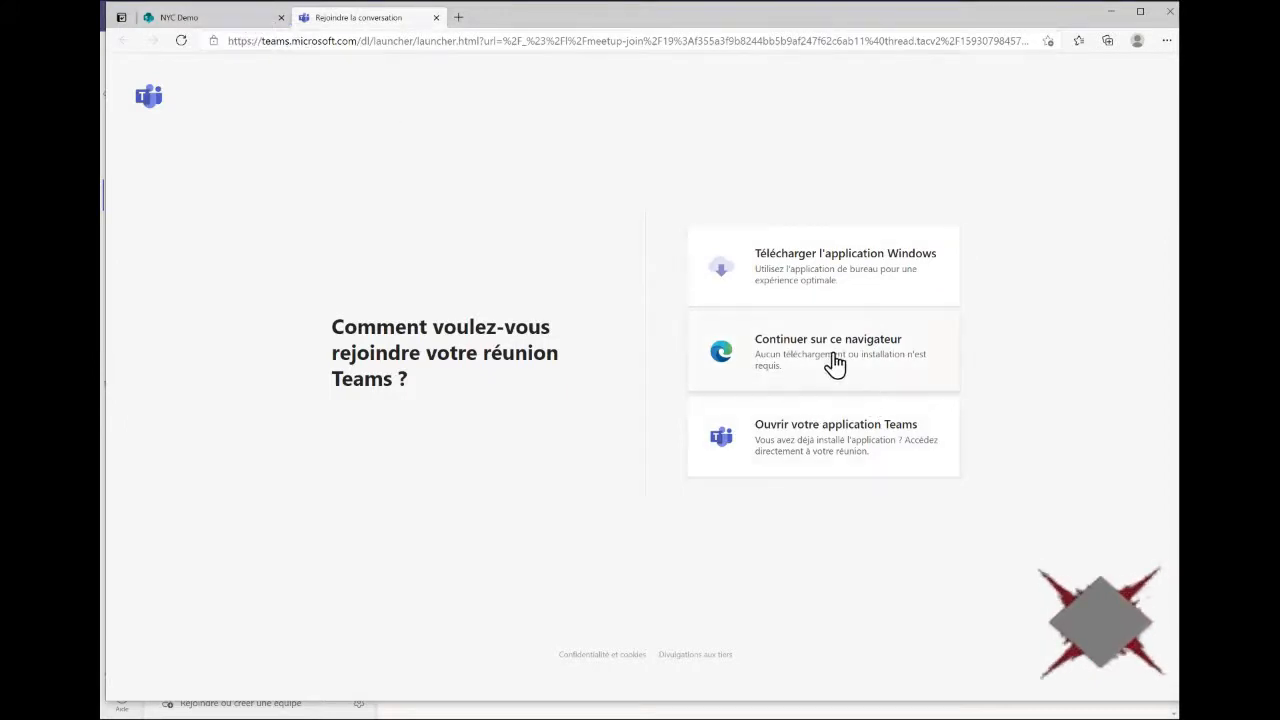
click(236, 19)
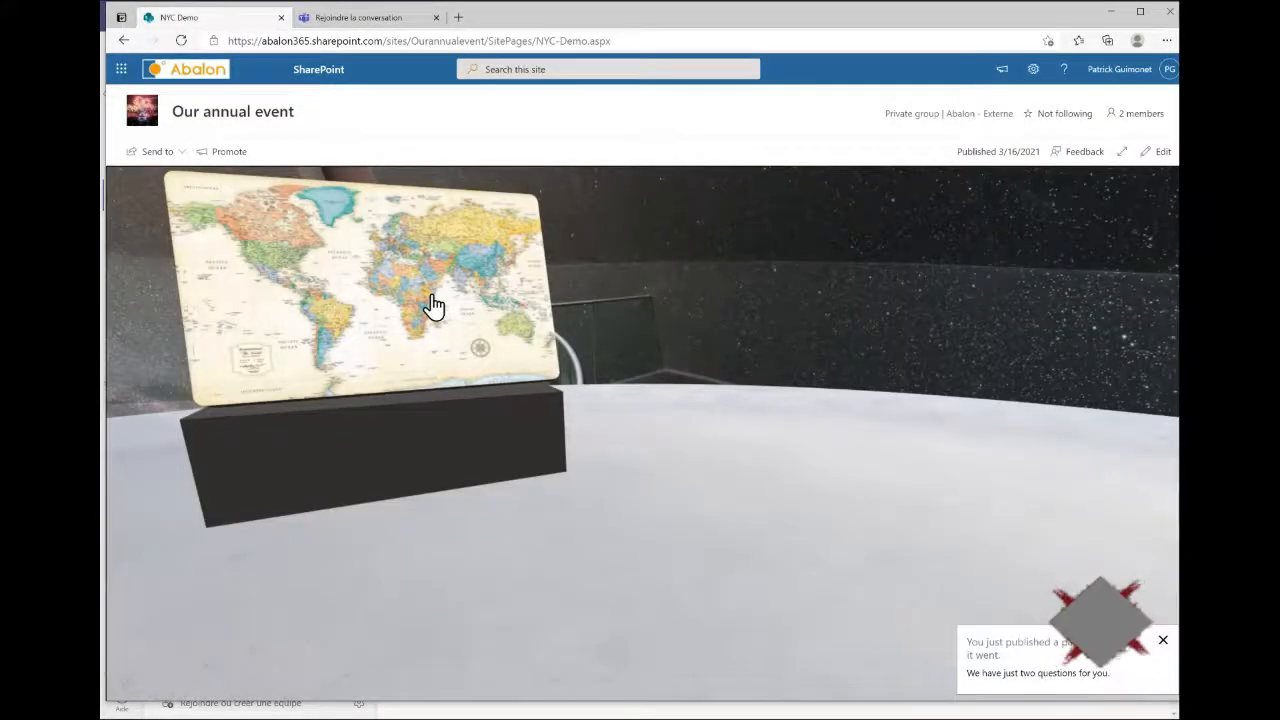
Reopen the space for editing and add a Text web part near the map reading "A big map"
drag(392, 351, 640, 375)
drag(738, 288, 777, 313)
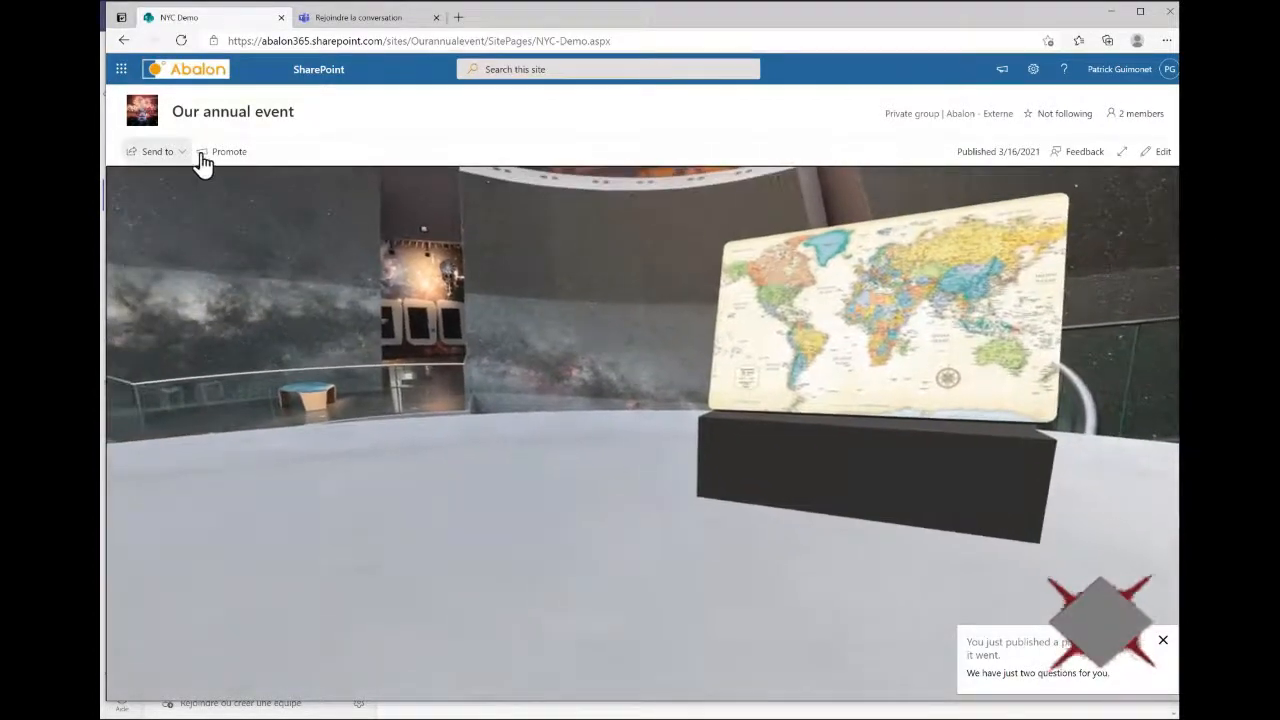
click(1160, 154)
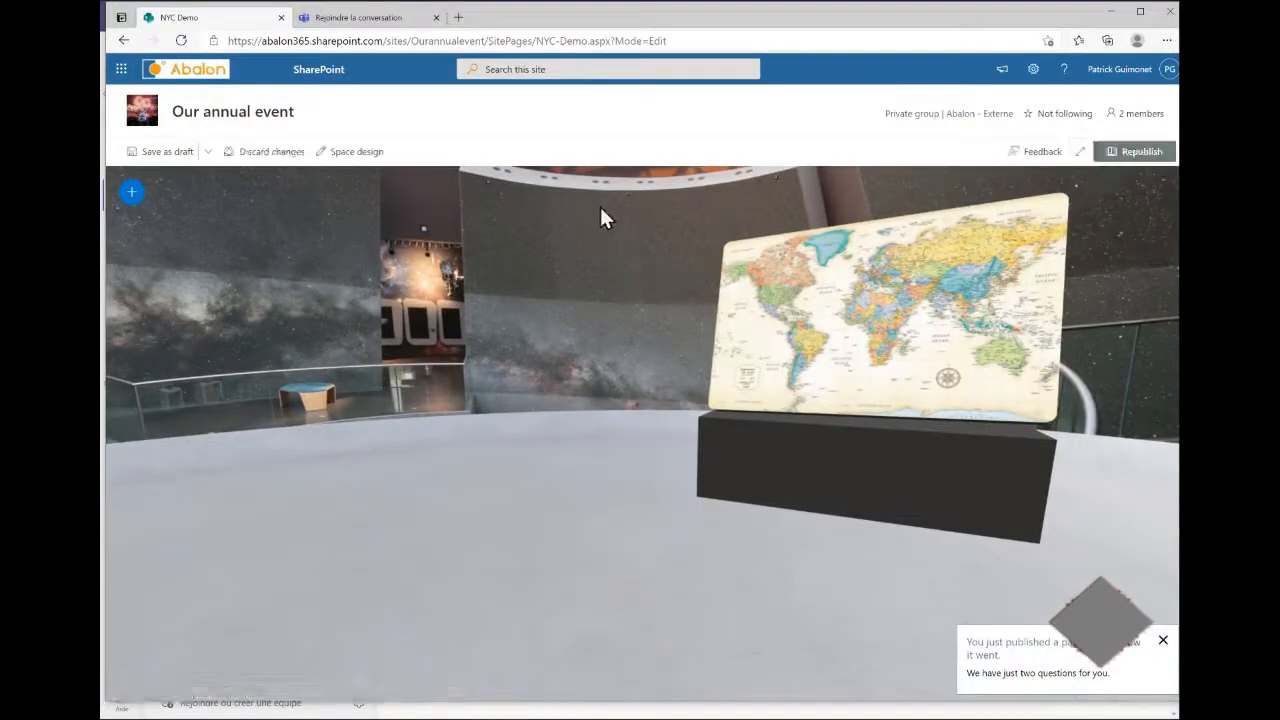
click(131, 192)
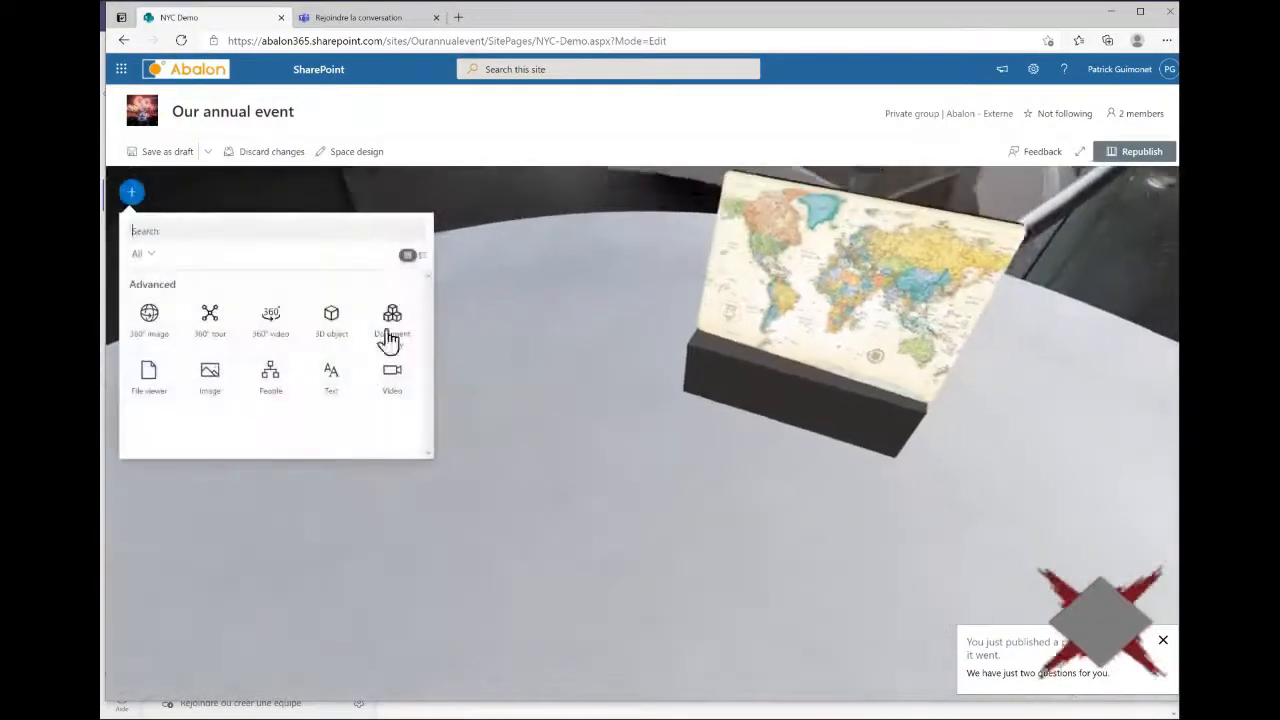
click(333, 385)
click(597, 376)
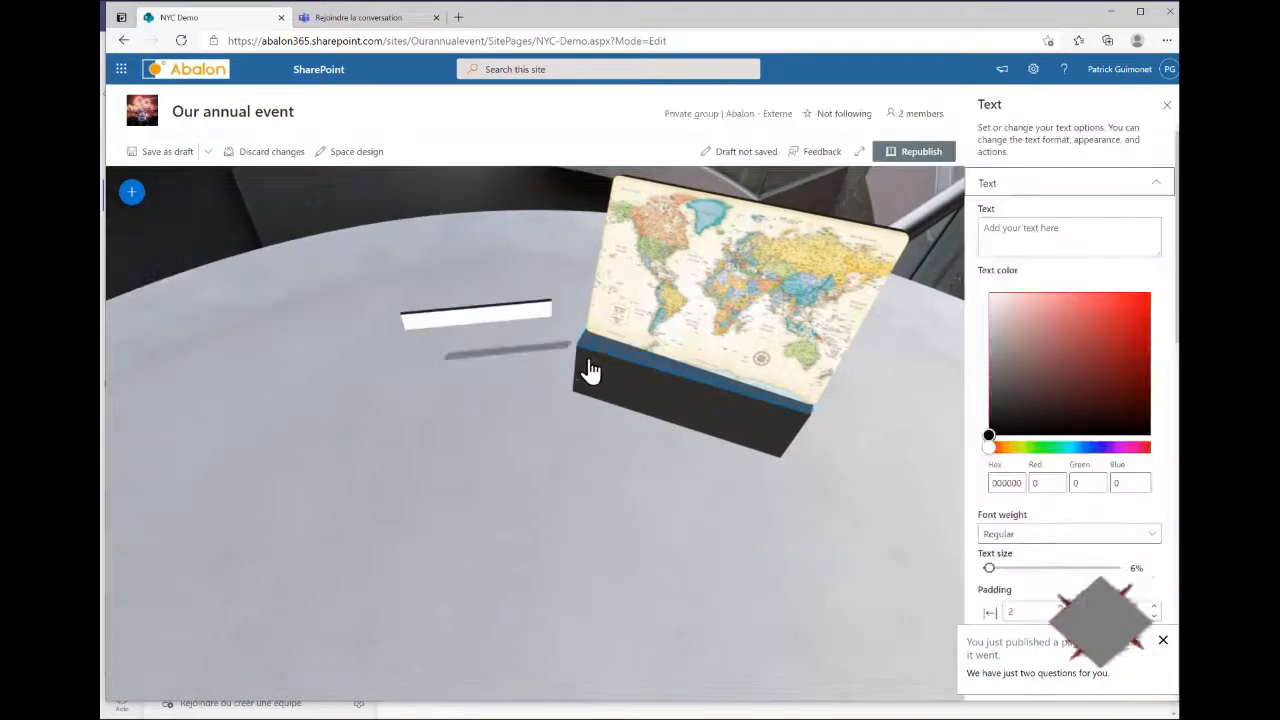
click(457, 322)
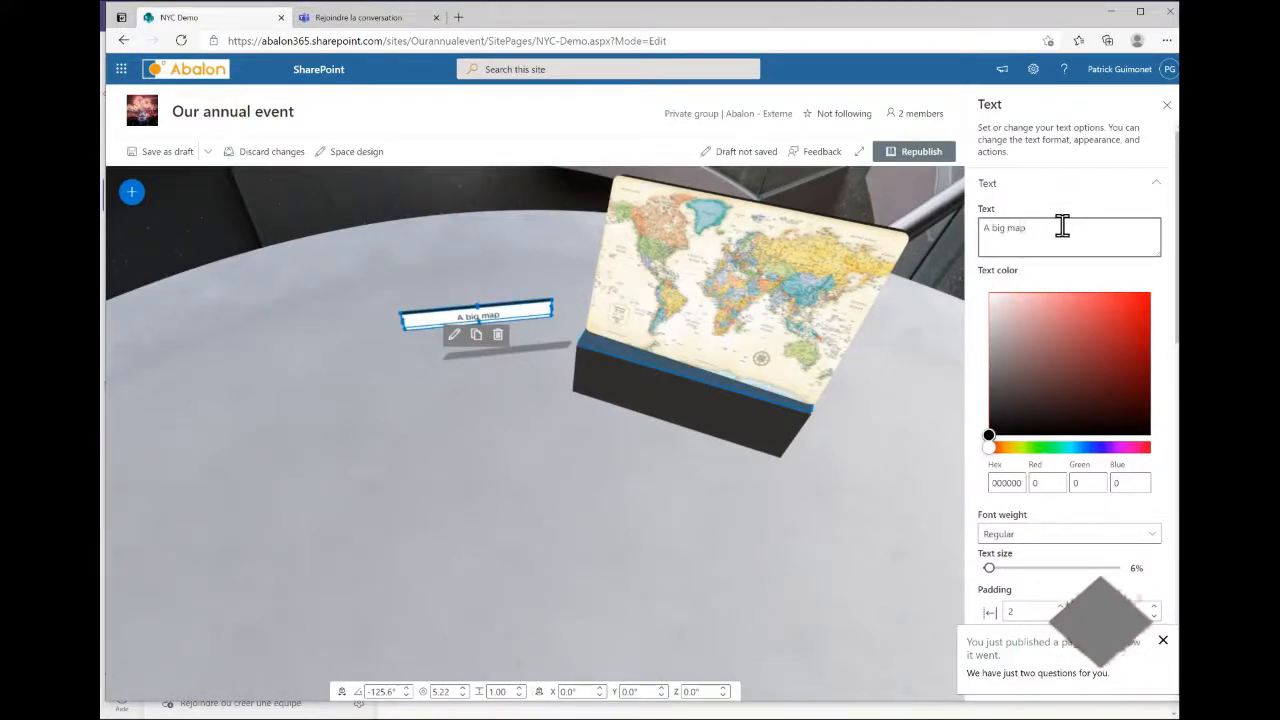
click(580, 417)
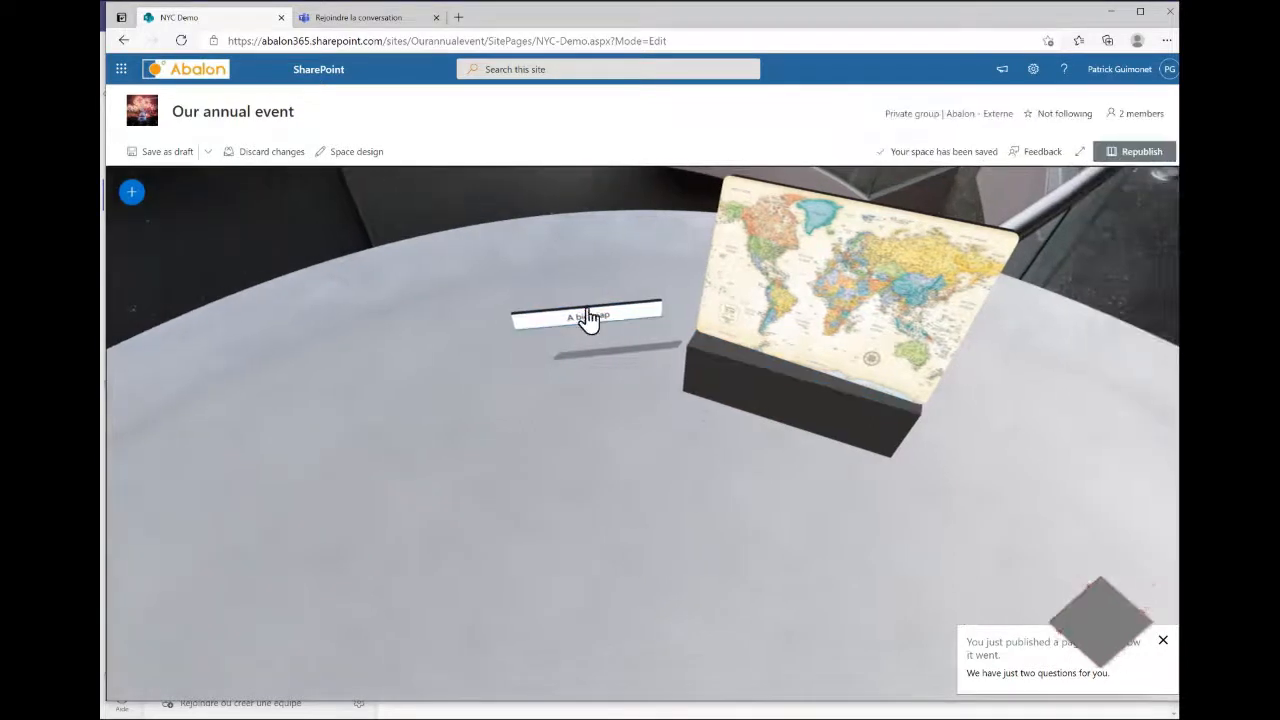
Move the "A big map" text onto the front of the map image, just above its podium
drag(620, 318, 818, 380)
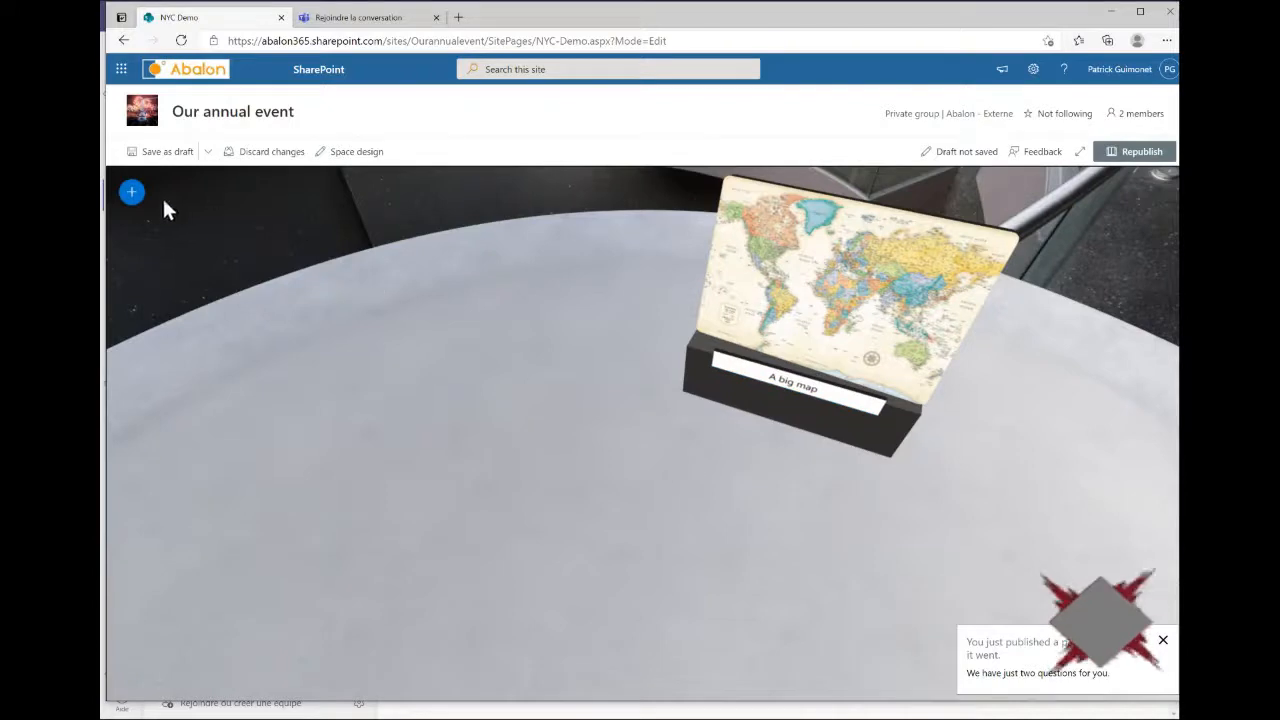
scroll(530, 373, up, 5)
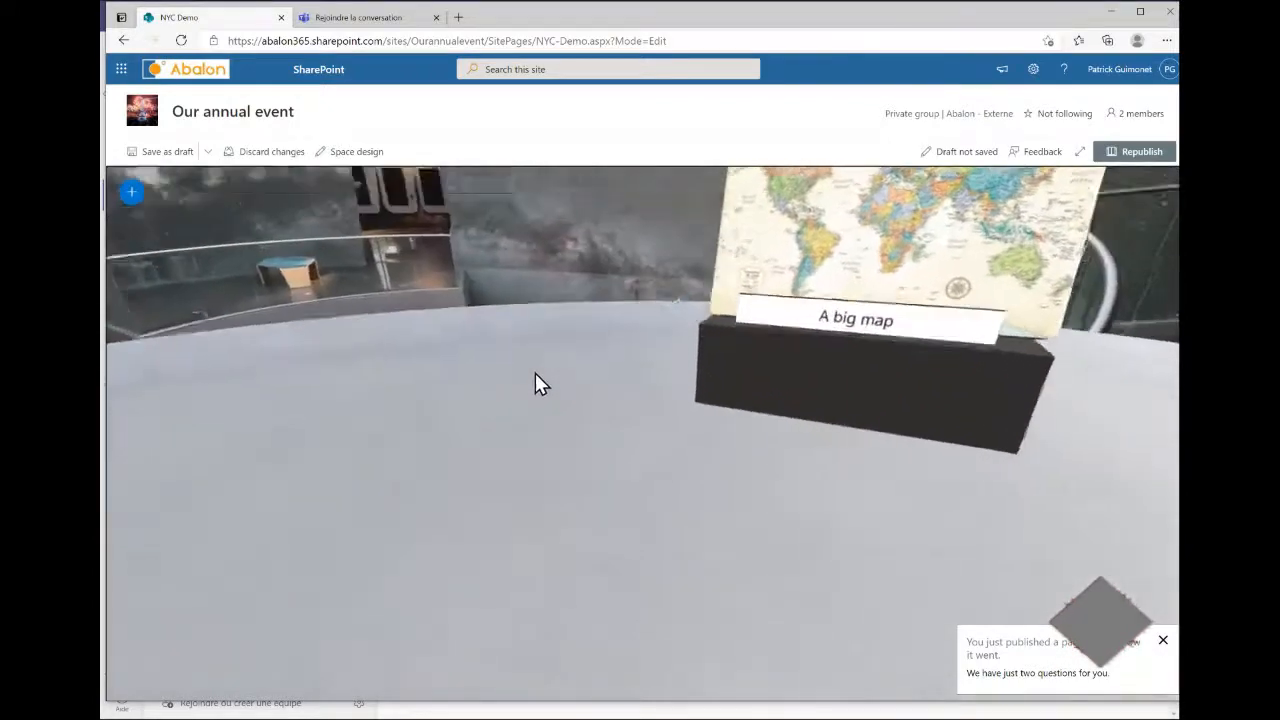
drag(535, 373, 511, 604)
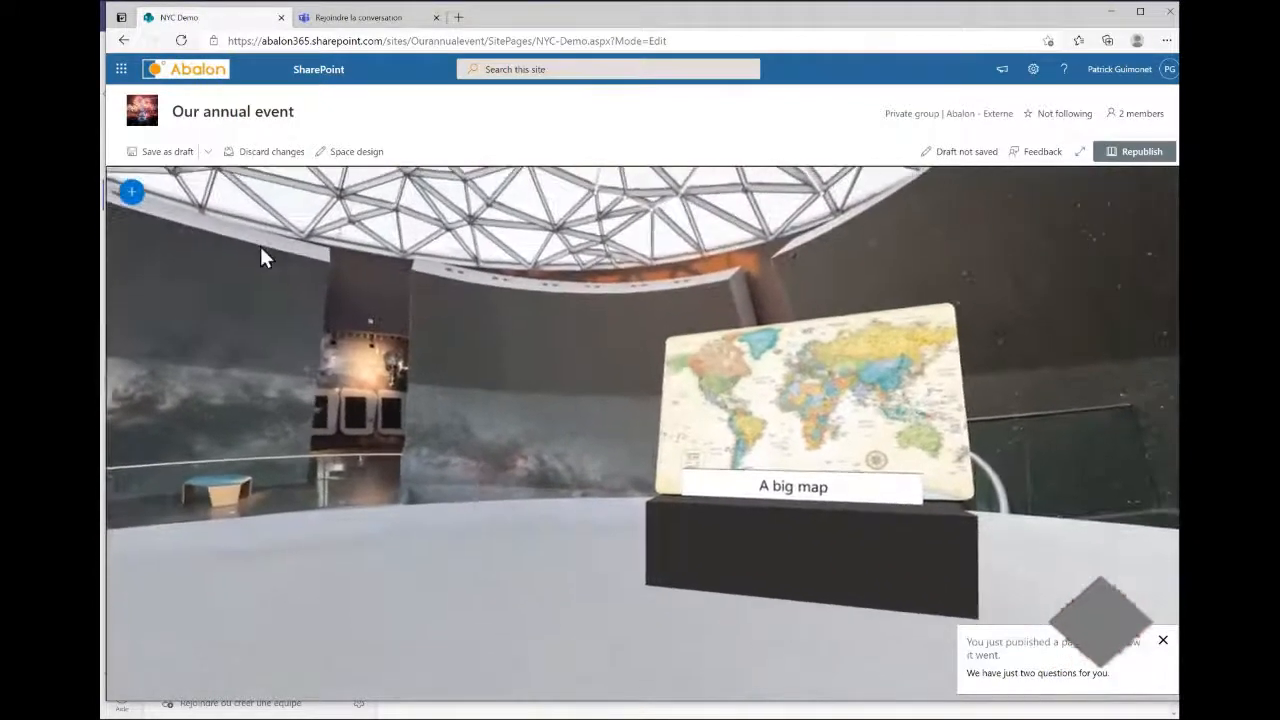
Add a Video web part on the floor away from the map, using the recent file IMG_1111, and dismiss the publishing feedback notification
click(131, 191)
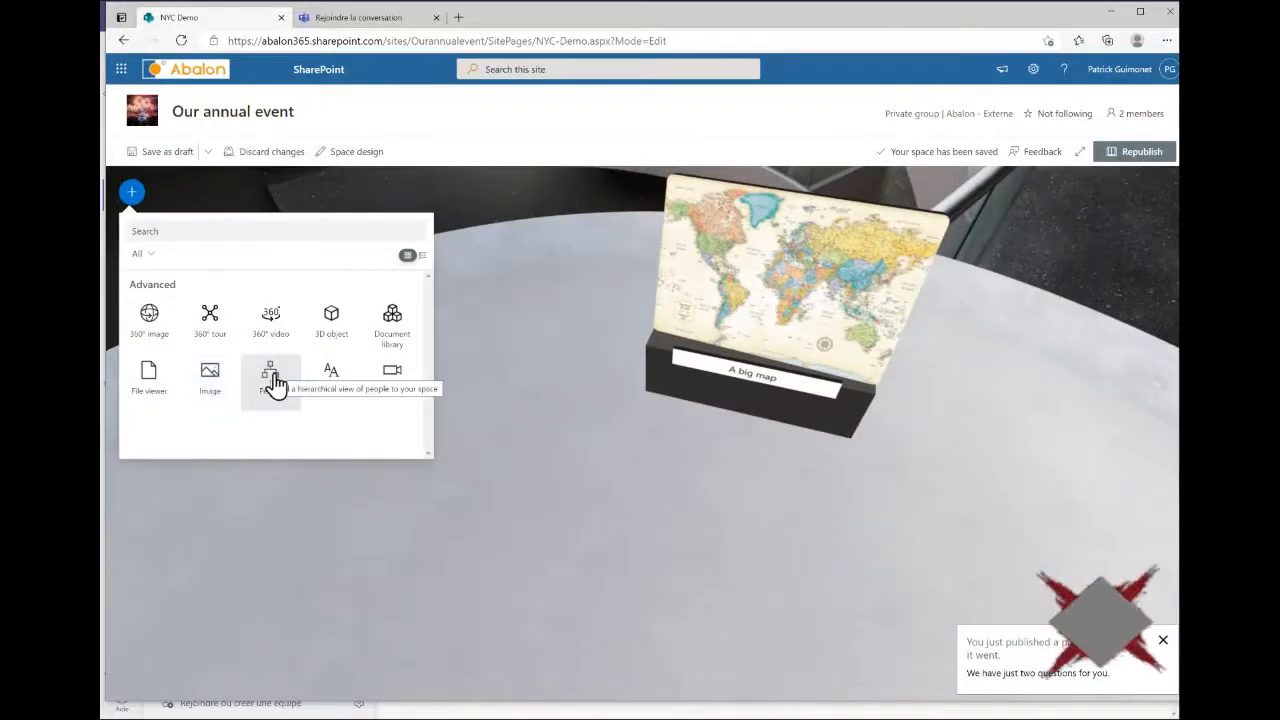
click(388, 384)
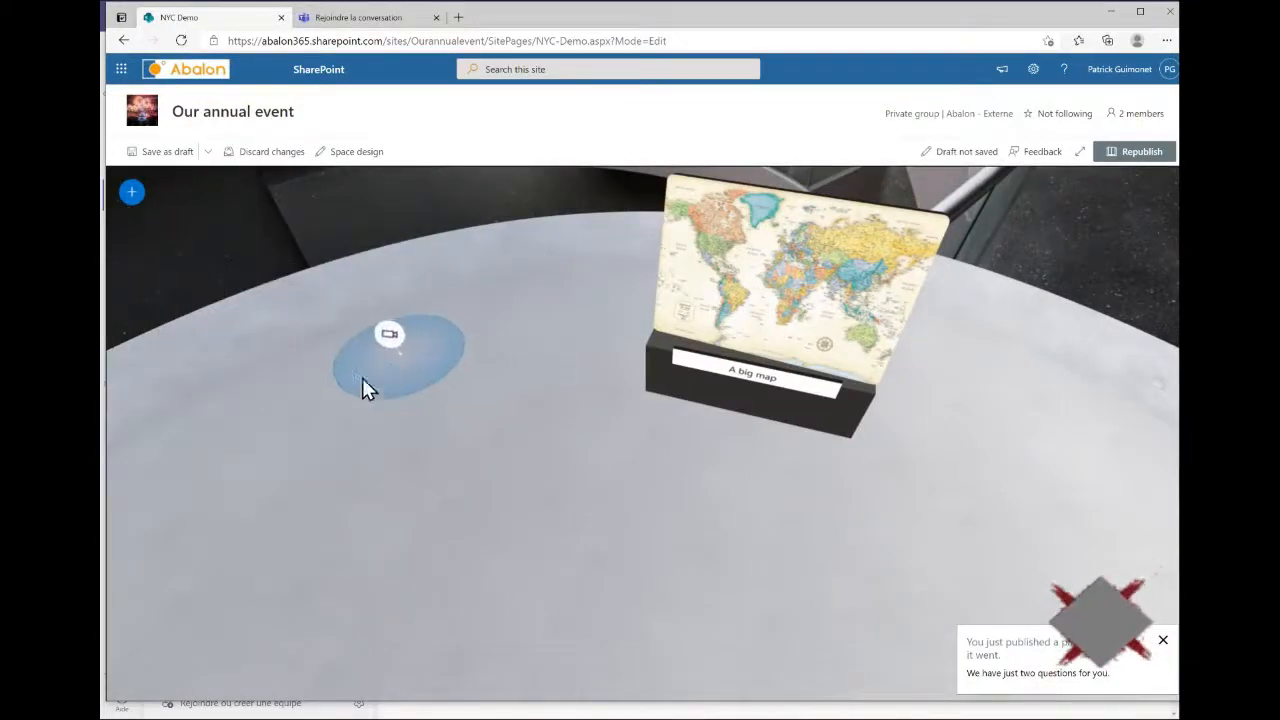
click(328, 372)
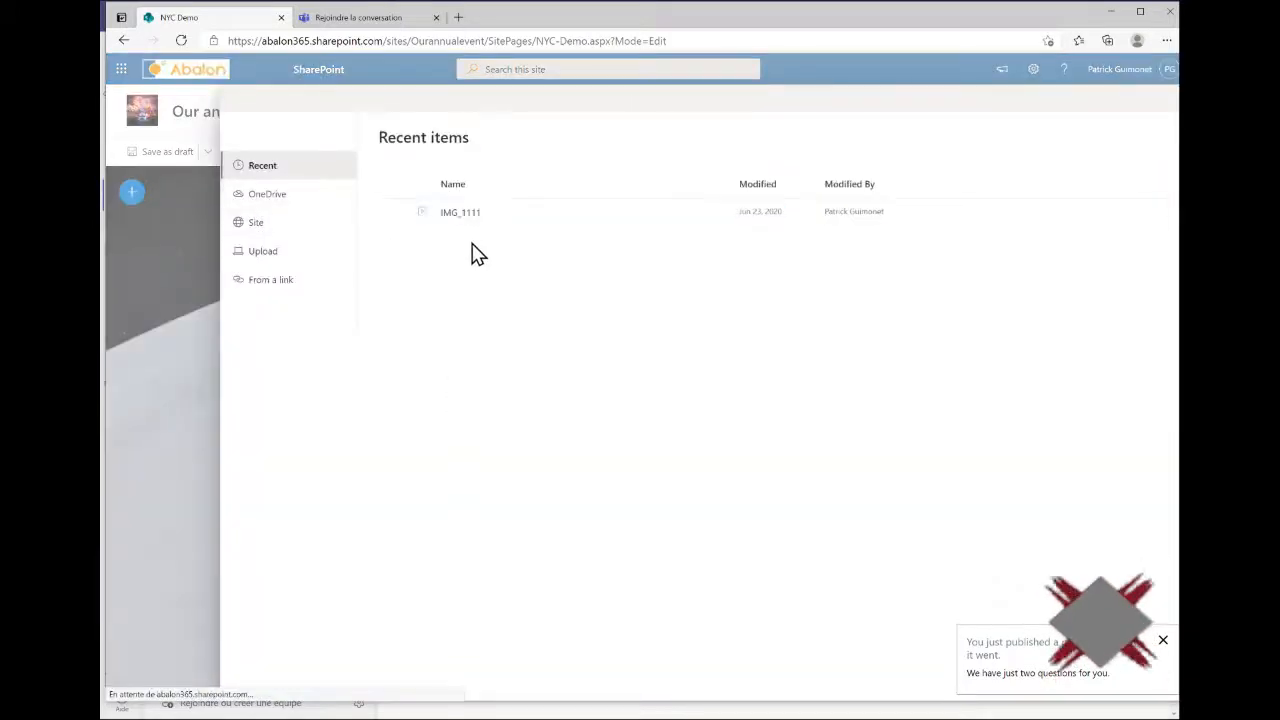
click(455, 211)
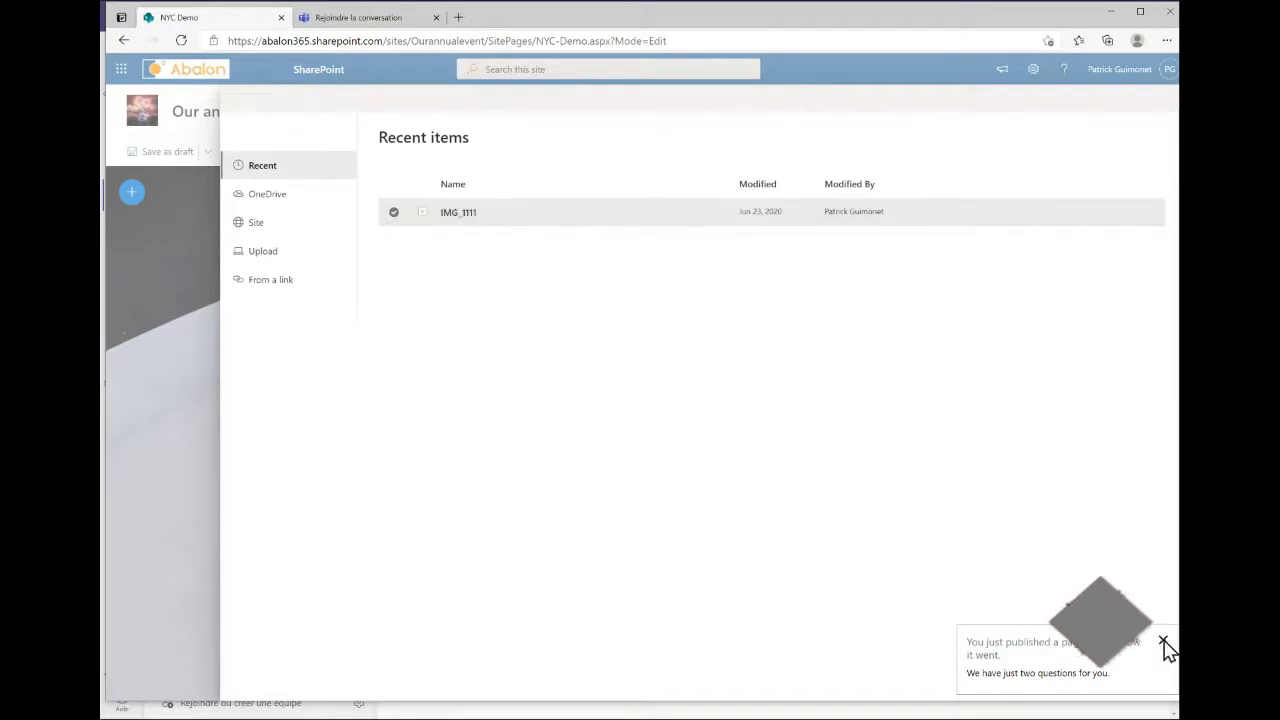
click(1163, 641)
click(282, 302)
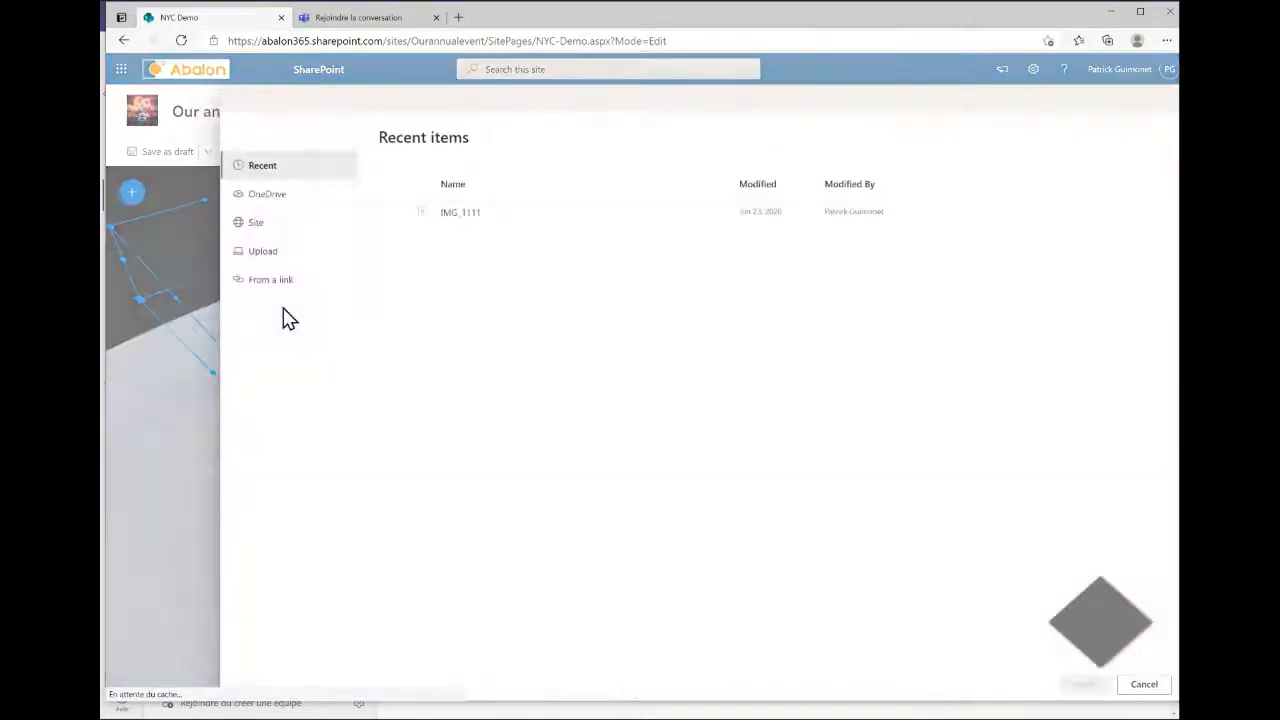
click(449, 216)
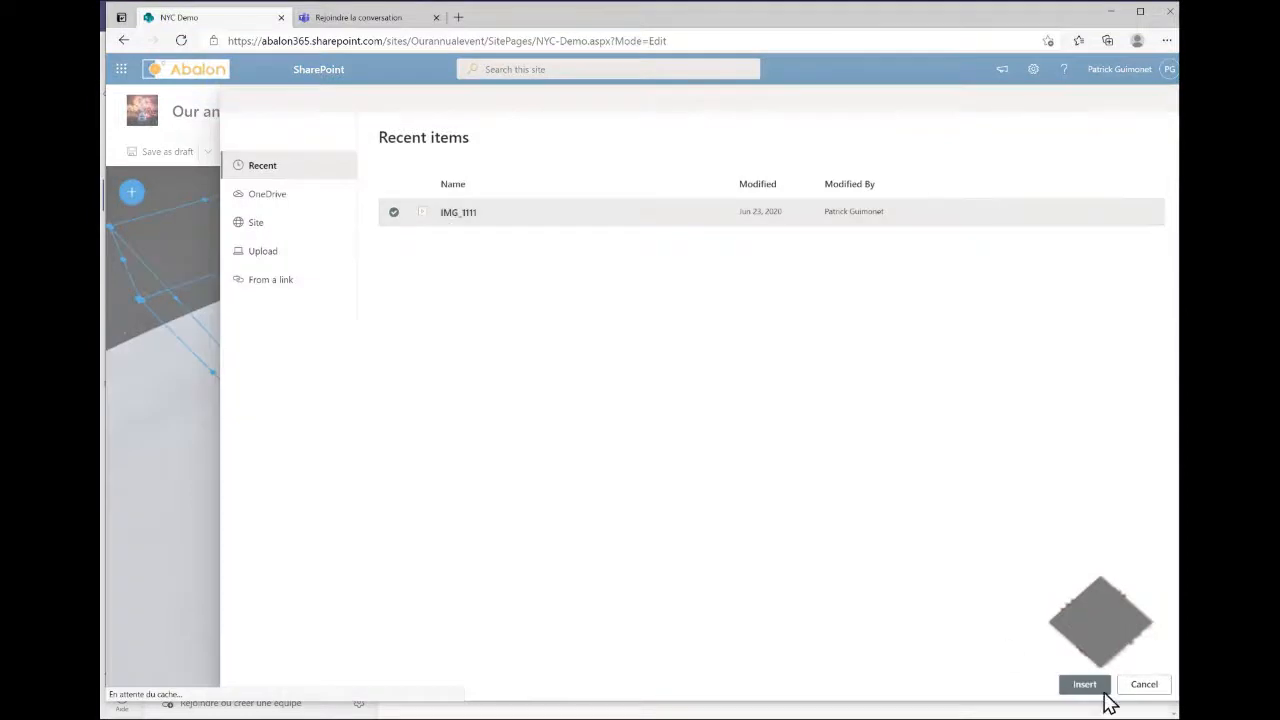
click(1086, 686)
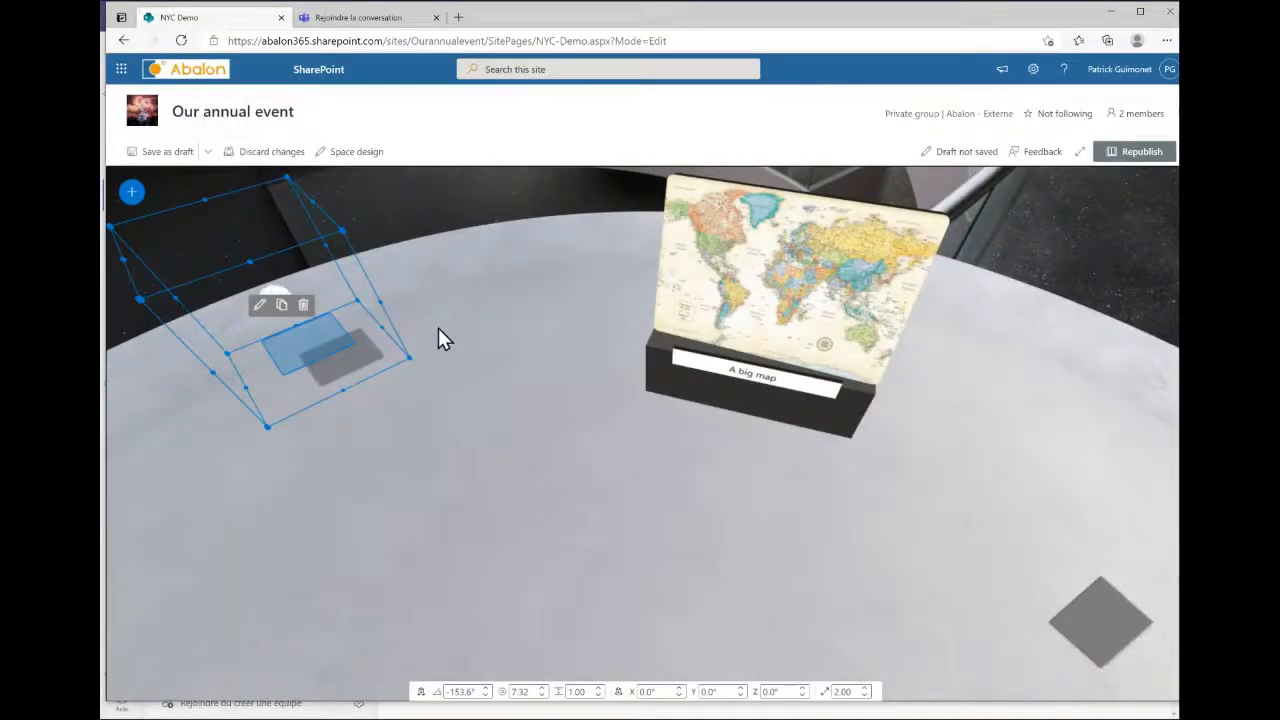
Bring the fireworks video closer by setting its distance from user to 3.87
drag(443, 326, 556, 307)
scroll(542, 333, up, 2)
scroll(542, 333, up, 3)
scroll(479, 328, up, 1)
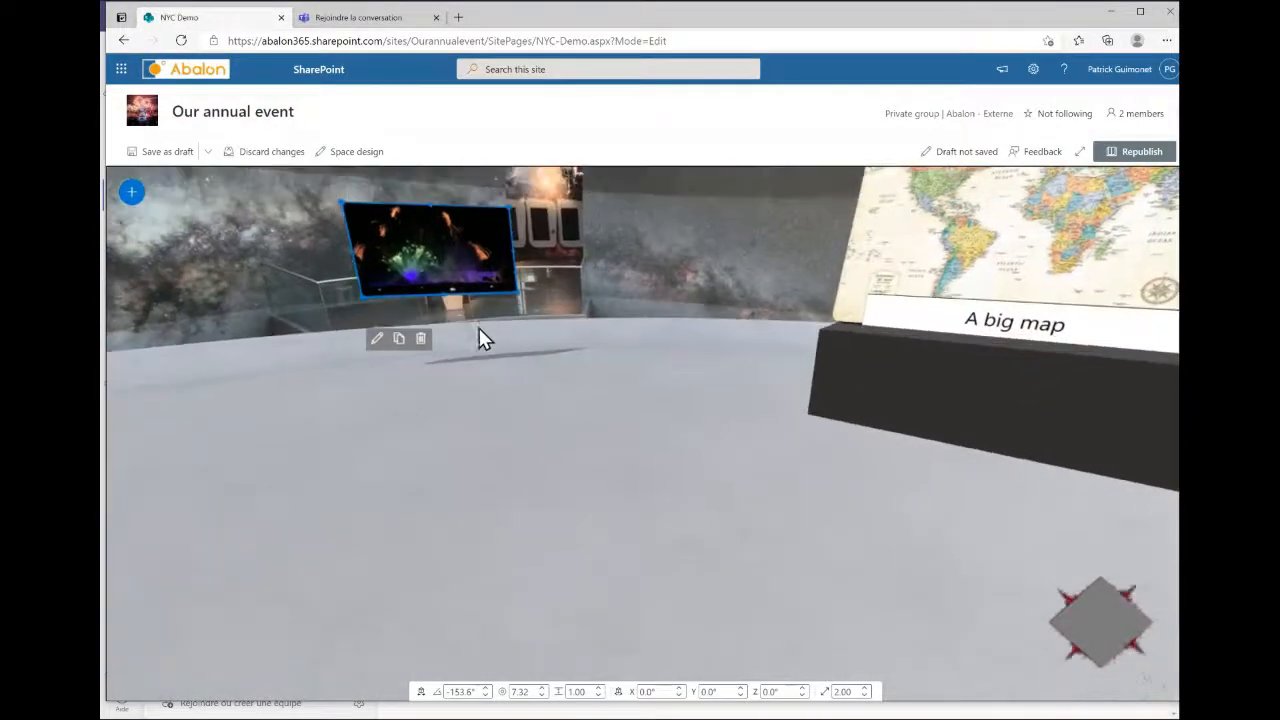
click(543, 688)
click(542, 697)
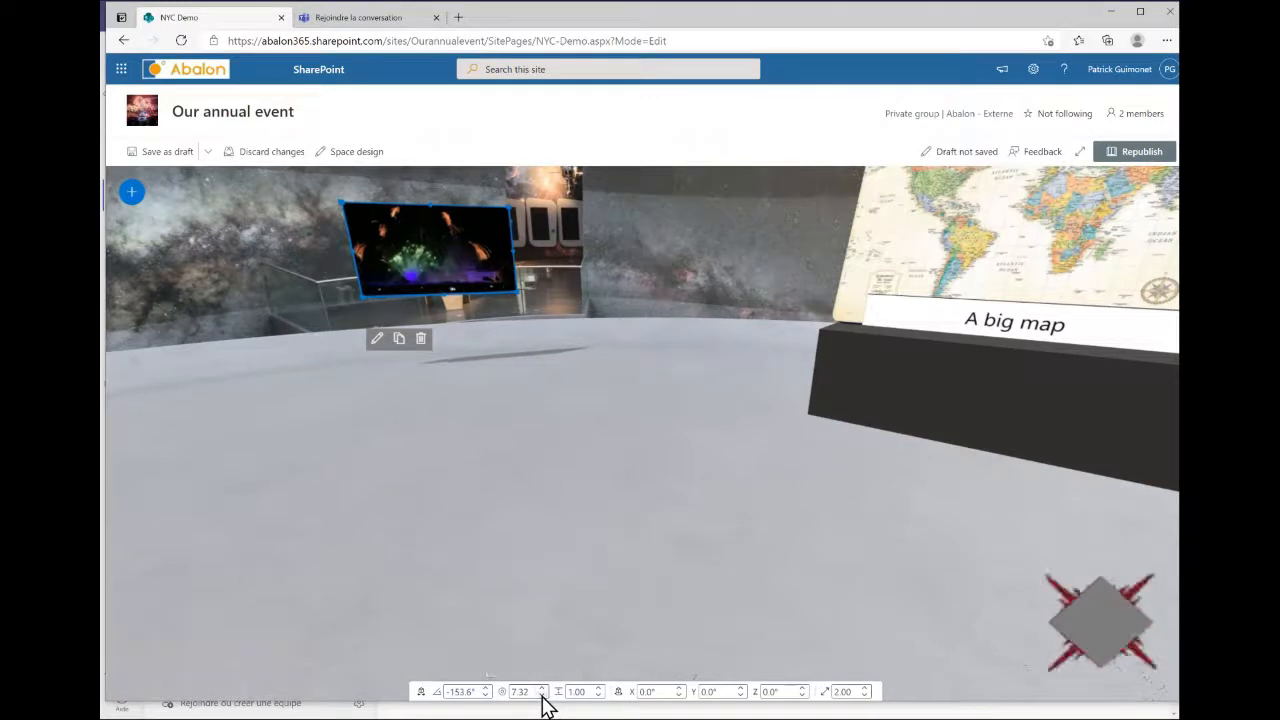
click(542, 697)
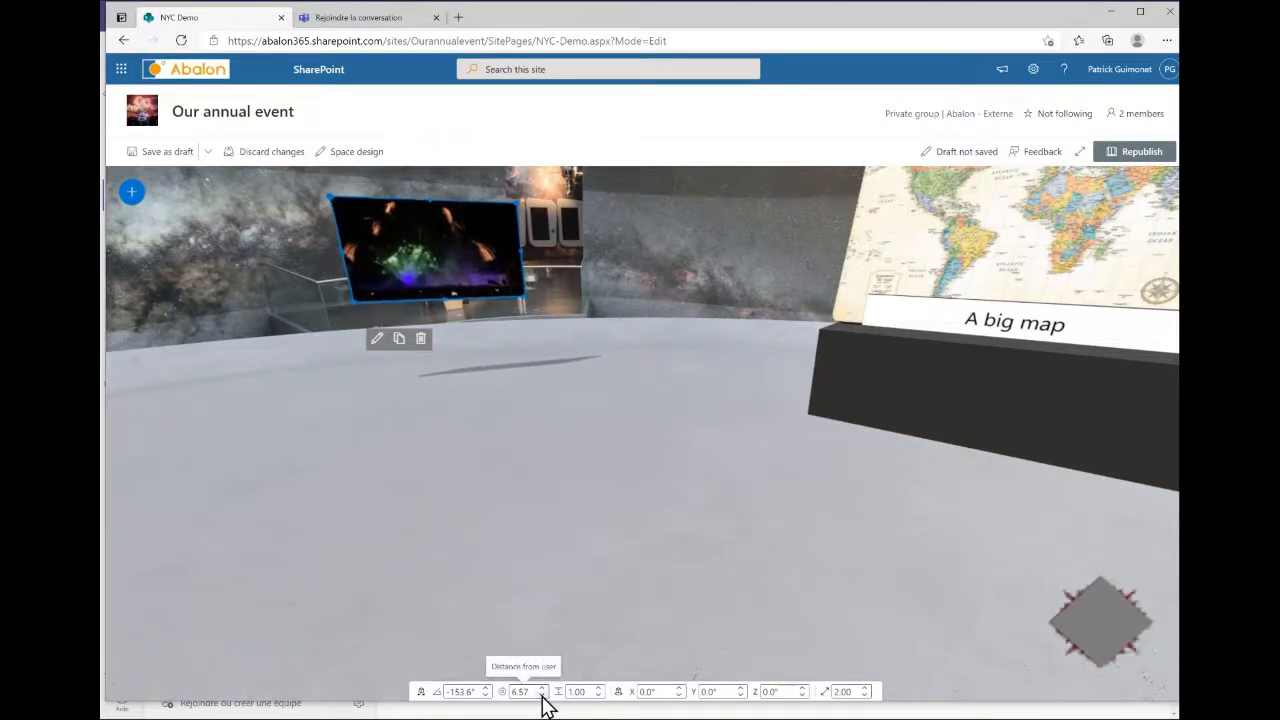
click(542, 697)
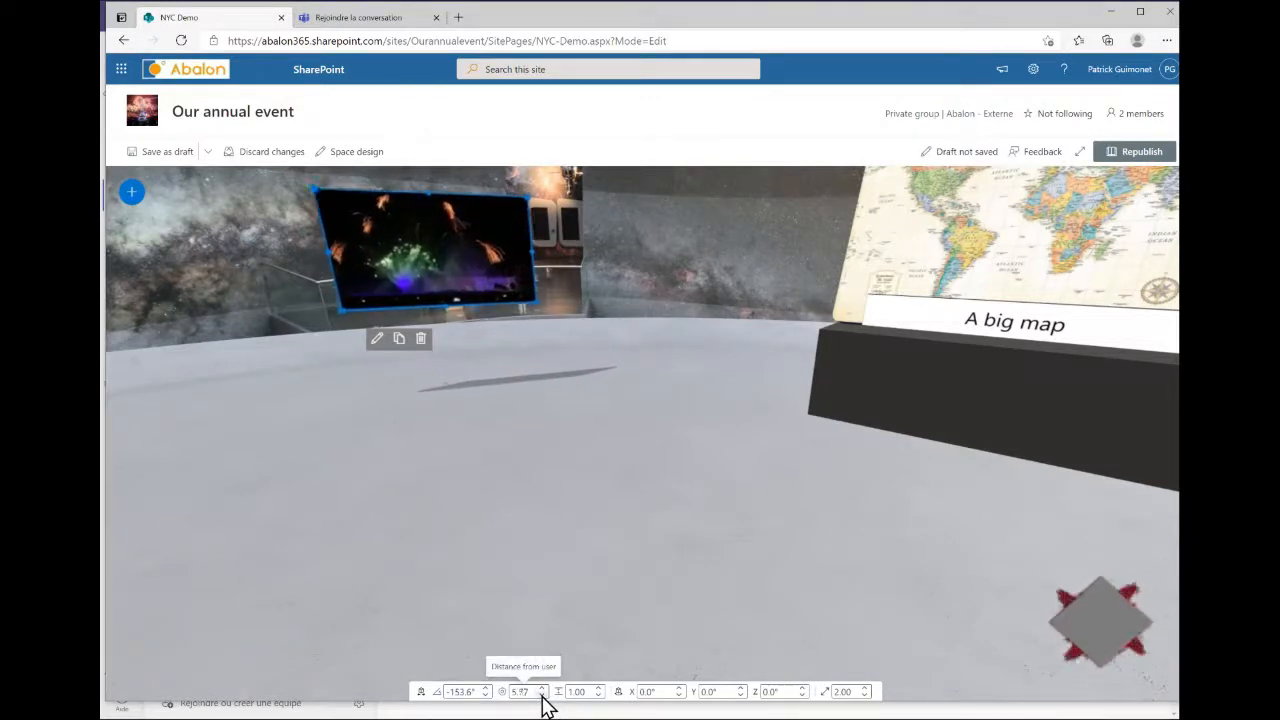
click(542, 697)
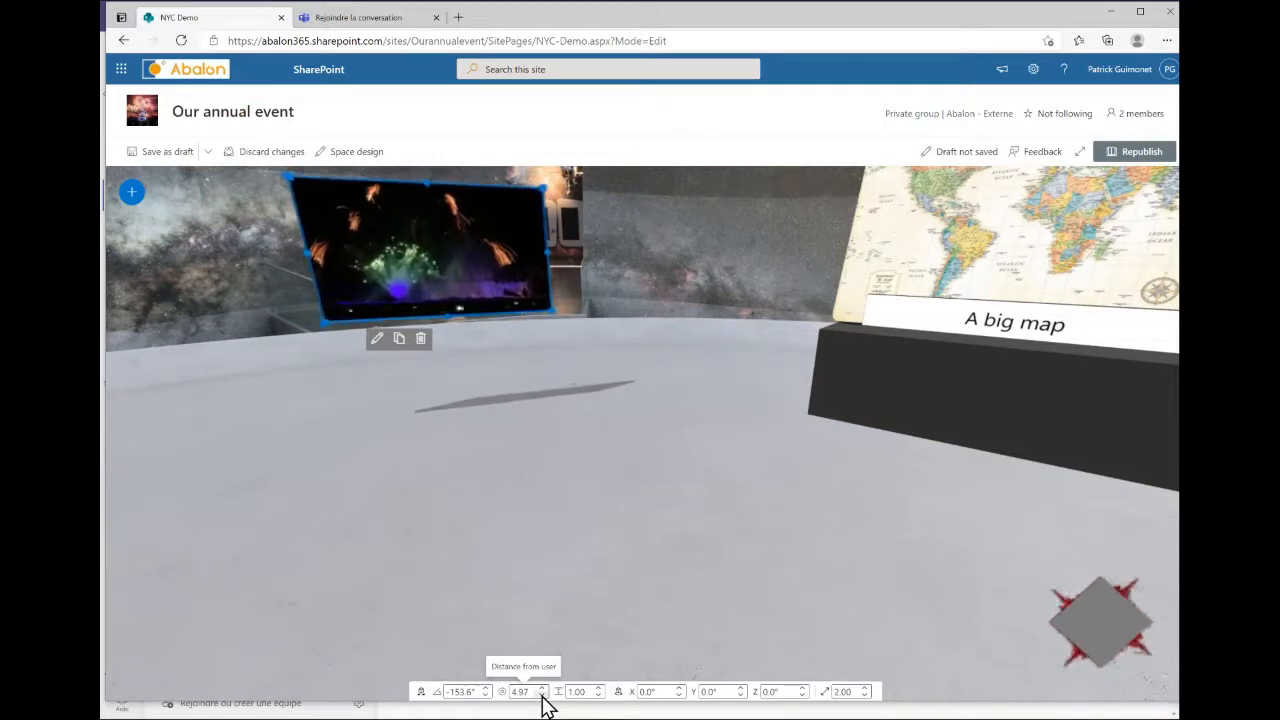
click(542, 697)
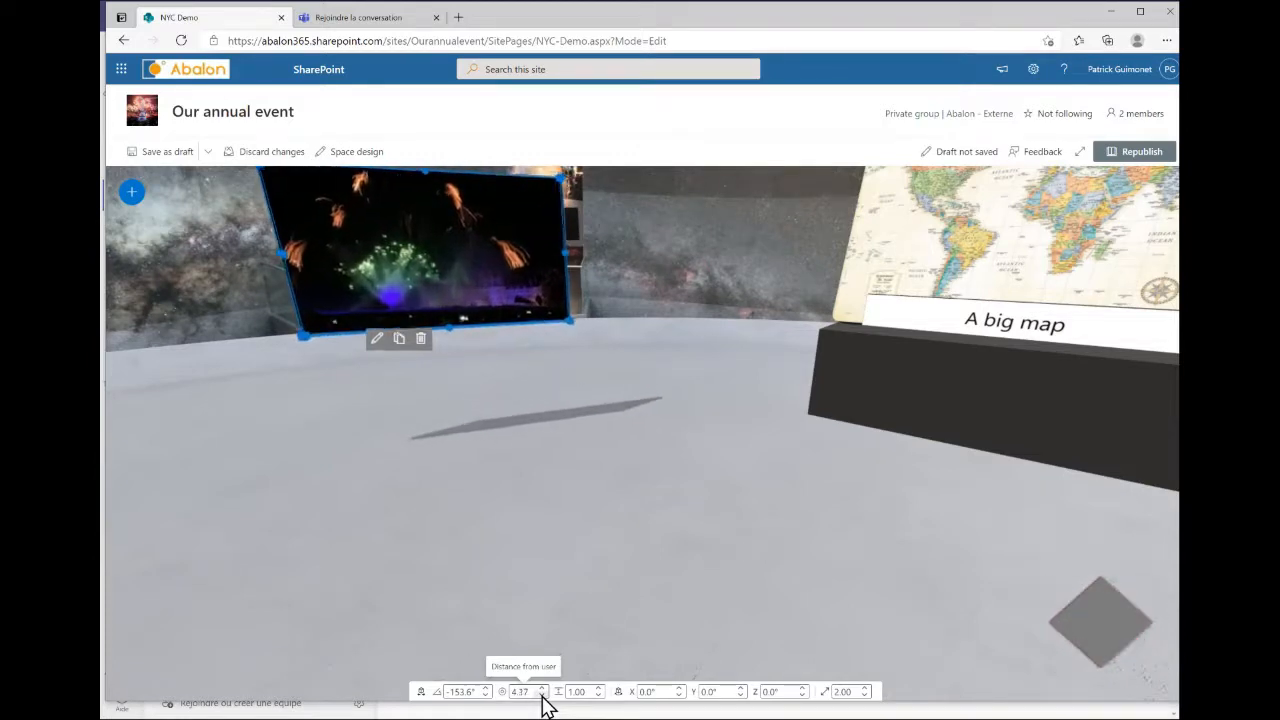
Place a duplicate of the fireworks video between the original and the map, and delete that duplicate
drag(455, 370, 465, 432)
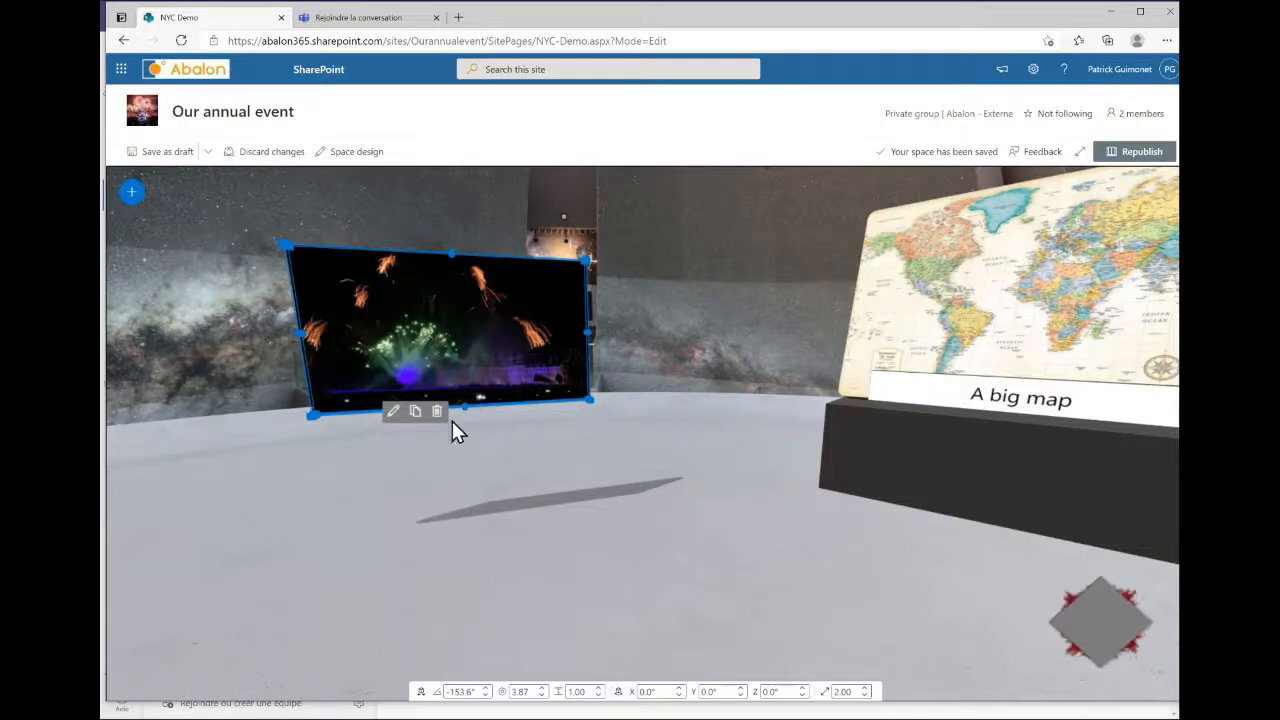
click(415, 418)
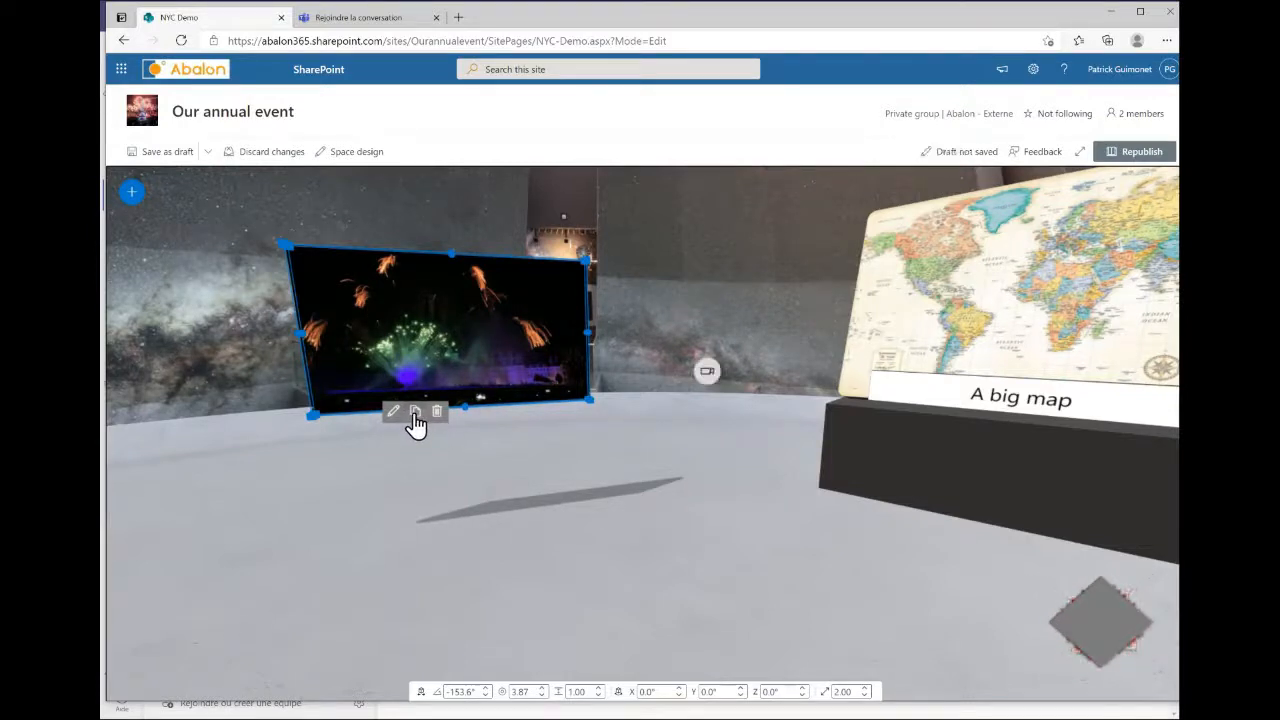
click(770, 330)
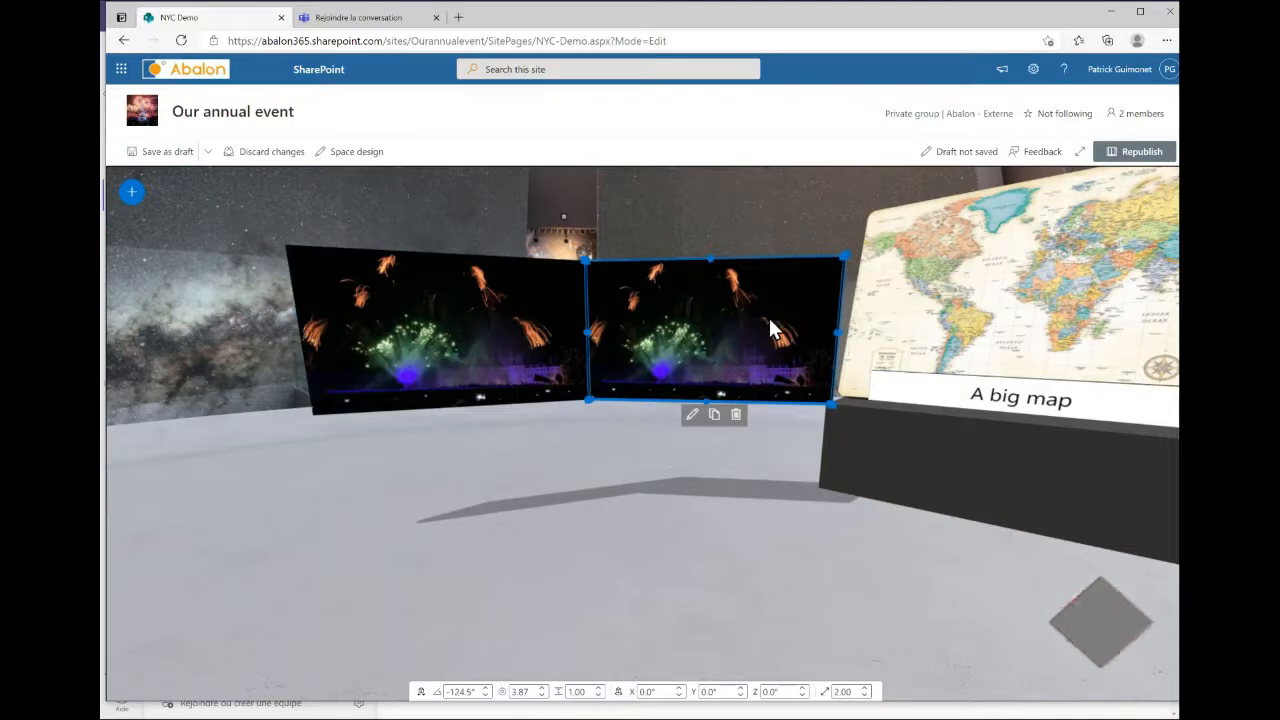
click(736, 415)
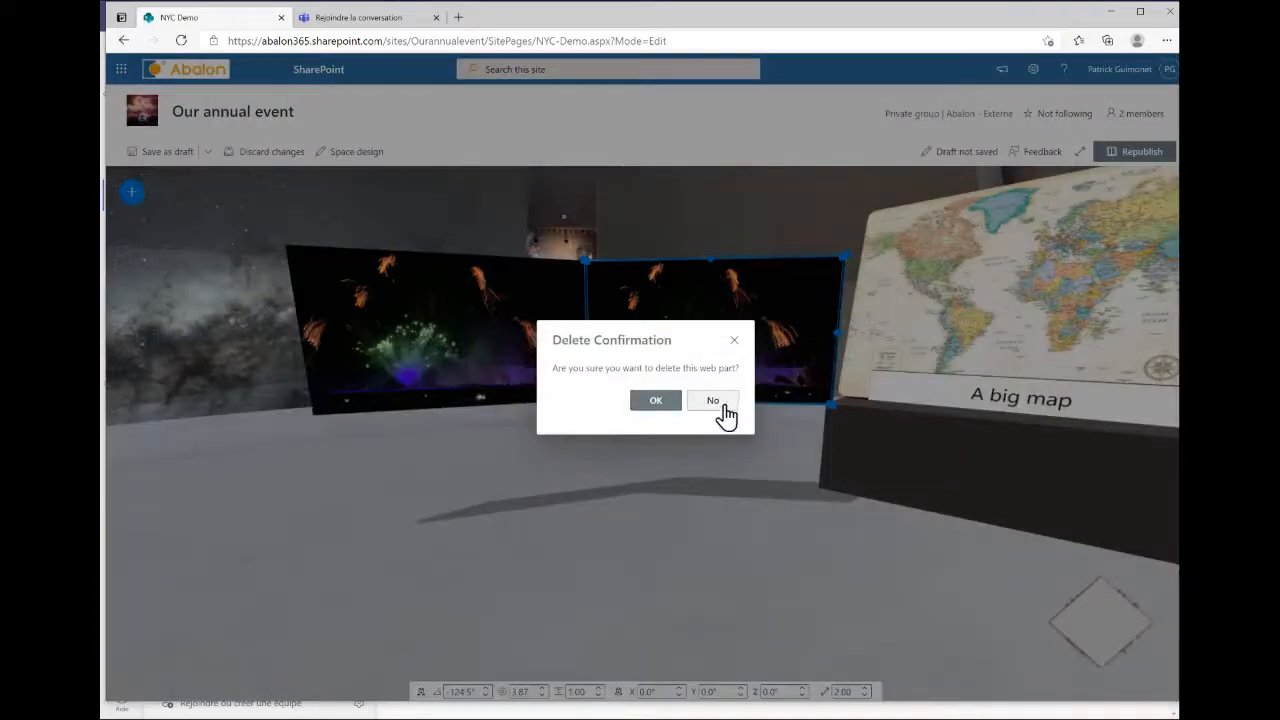
click(641, 404)
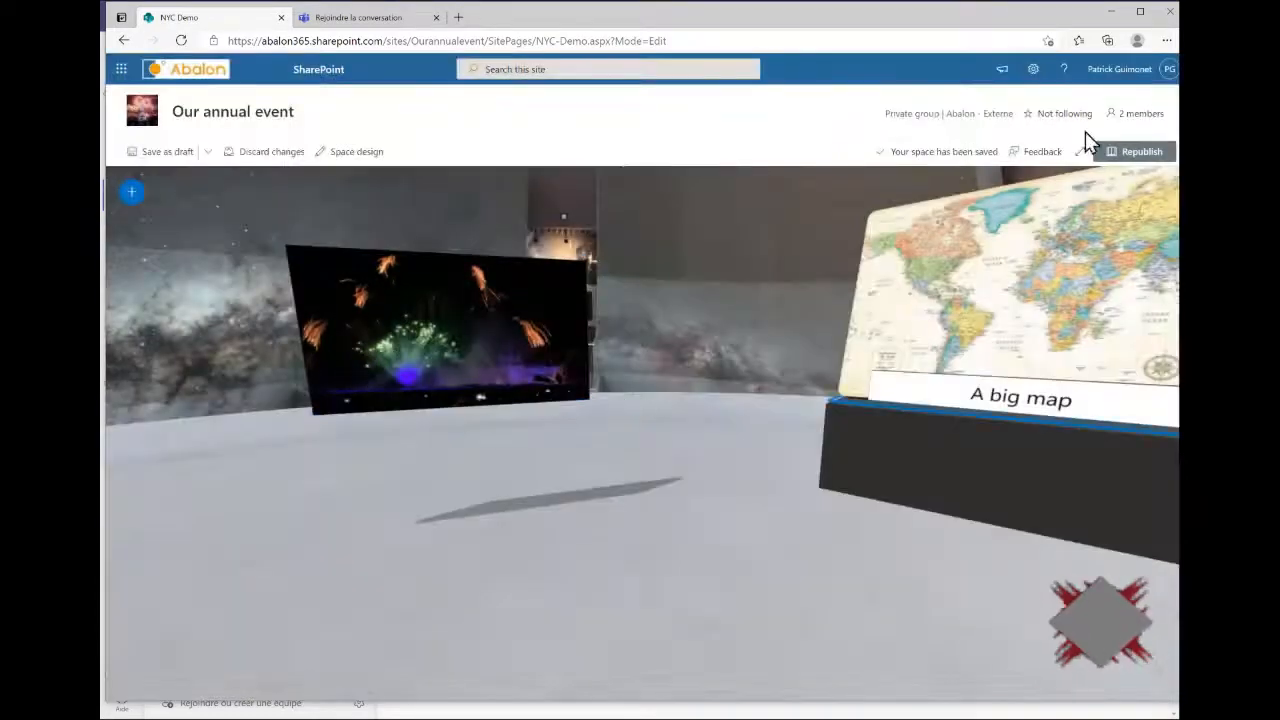
Republish the space with the added text and video, and play the fireworks video in it
click(1135, 152)
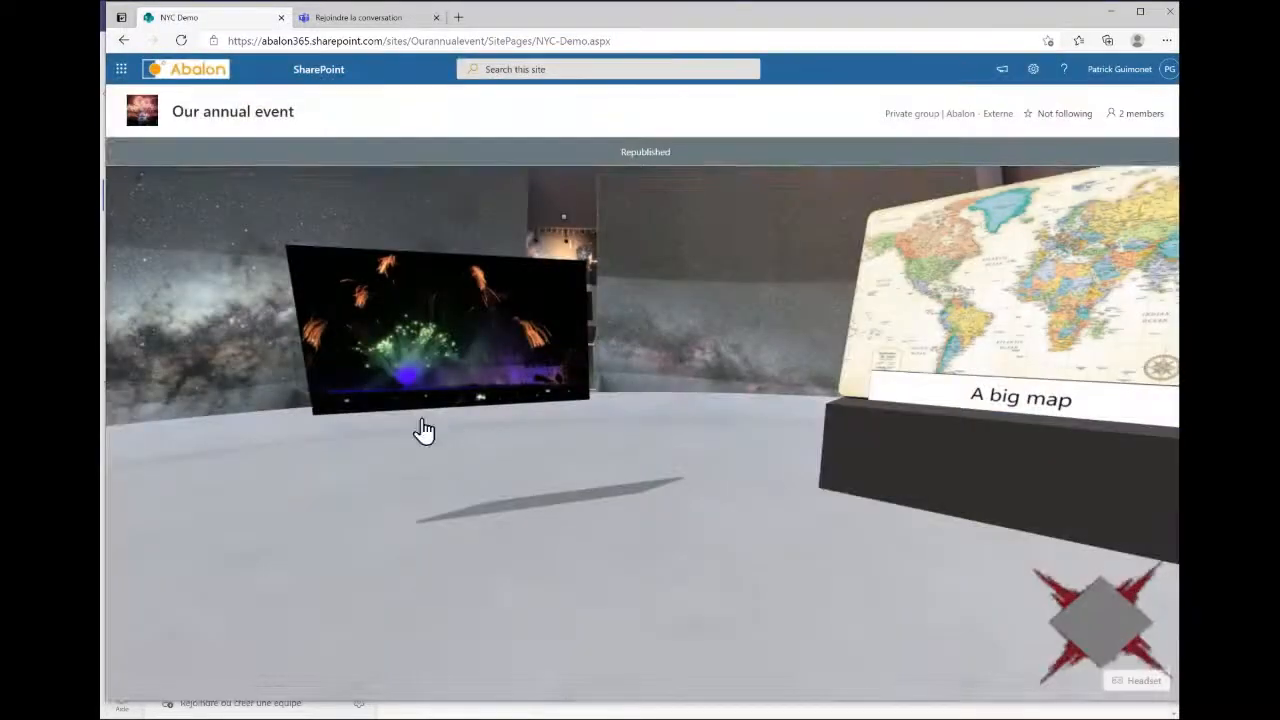
drag(640, 506, 600, 506)
click(453, 344)
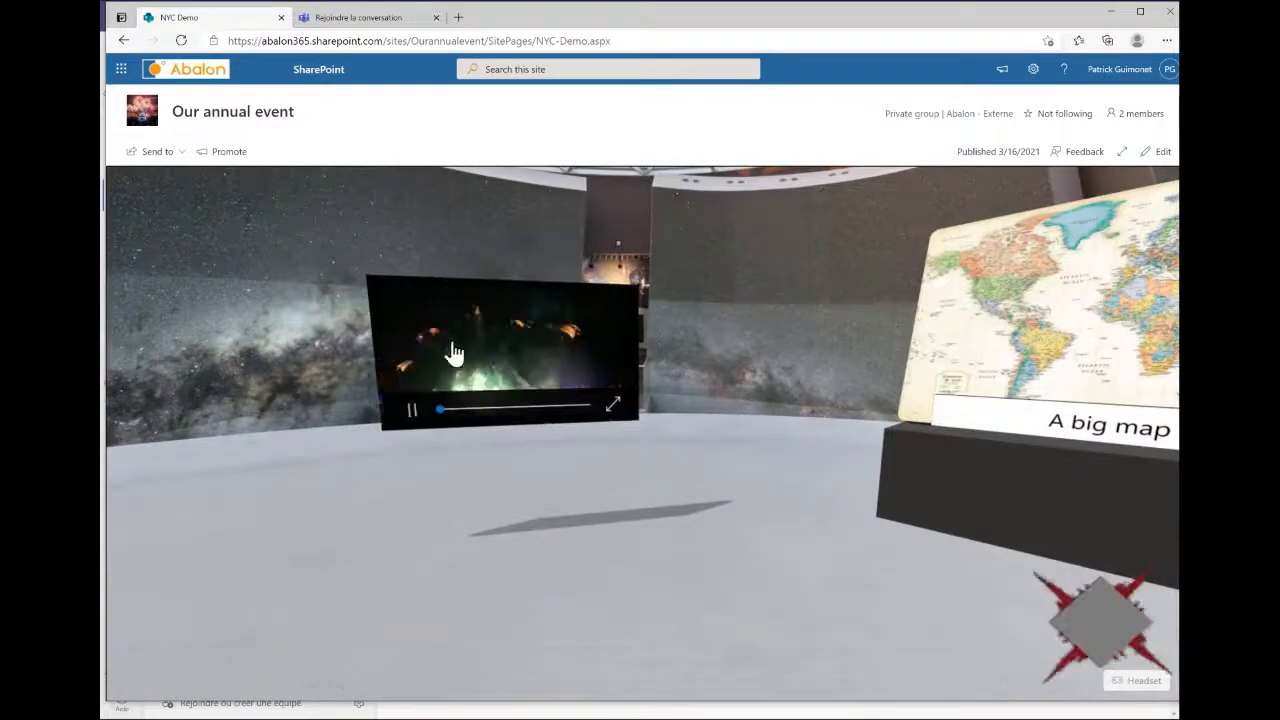
View the fireworks video enlarged, pause it partway through and close the enlarged view
mouse_move(414, 409)
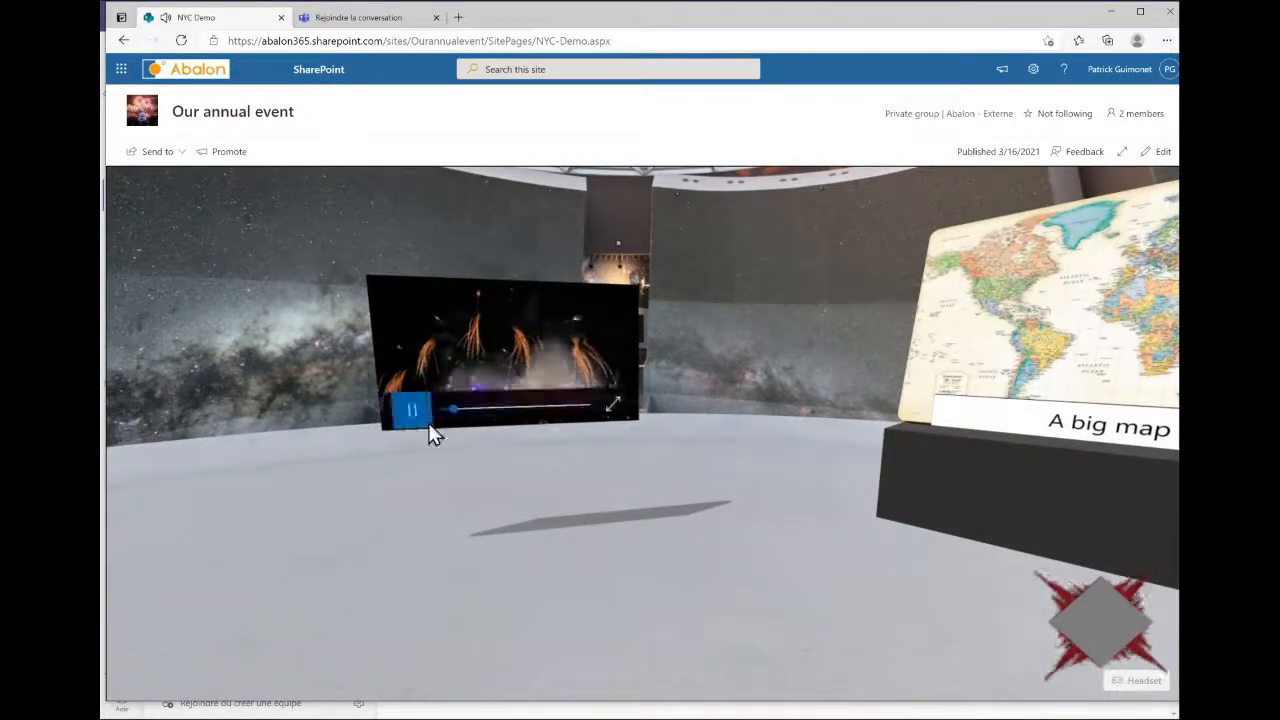
click(614, 402)
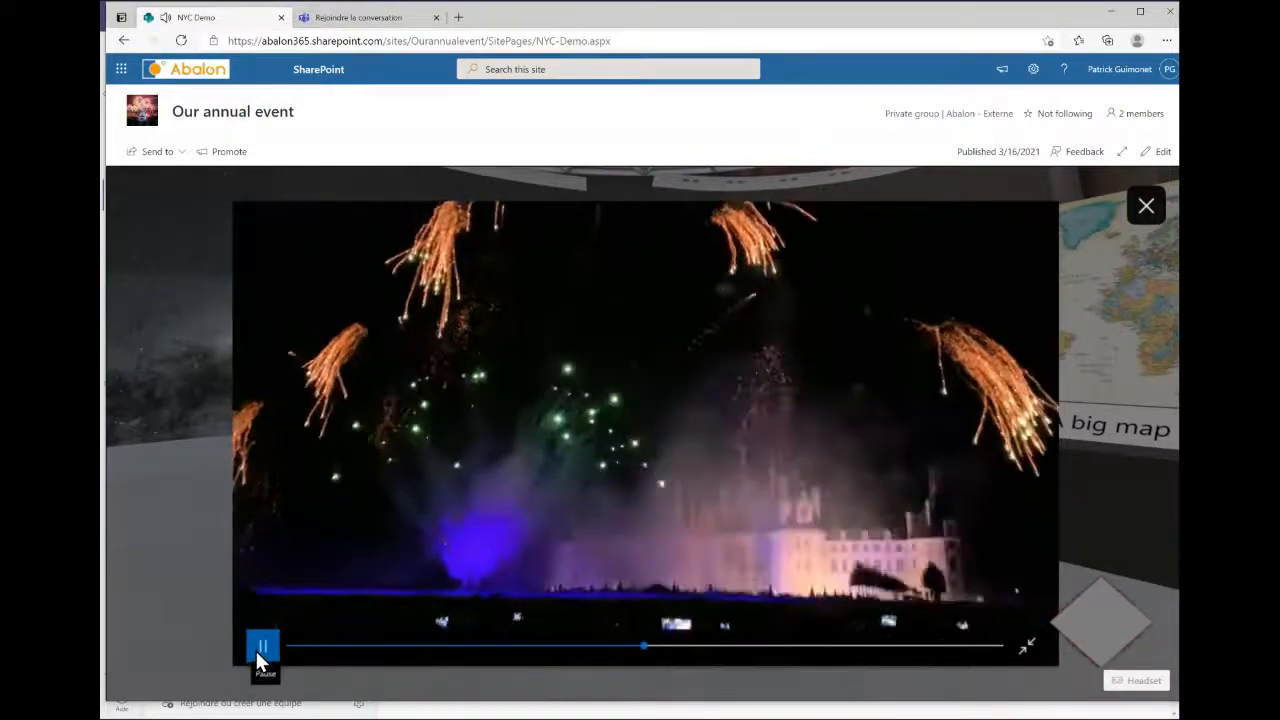
click(257, 648)
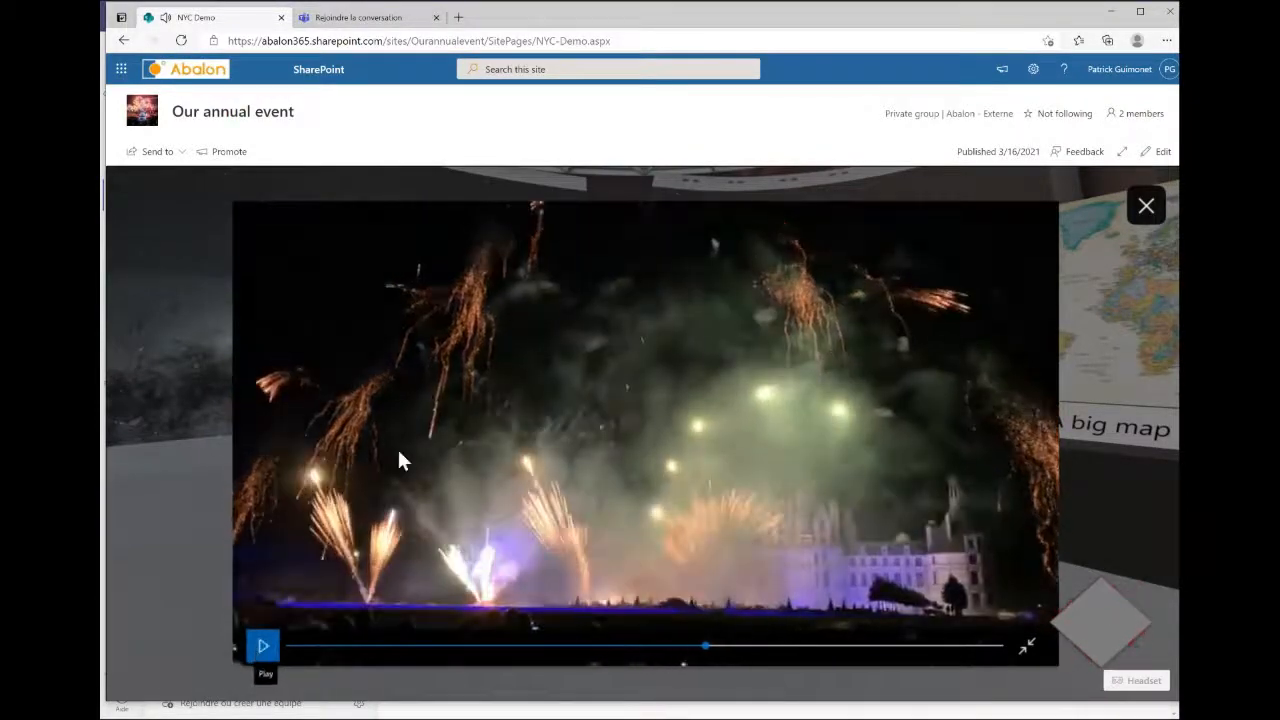
click(1146, 205)
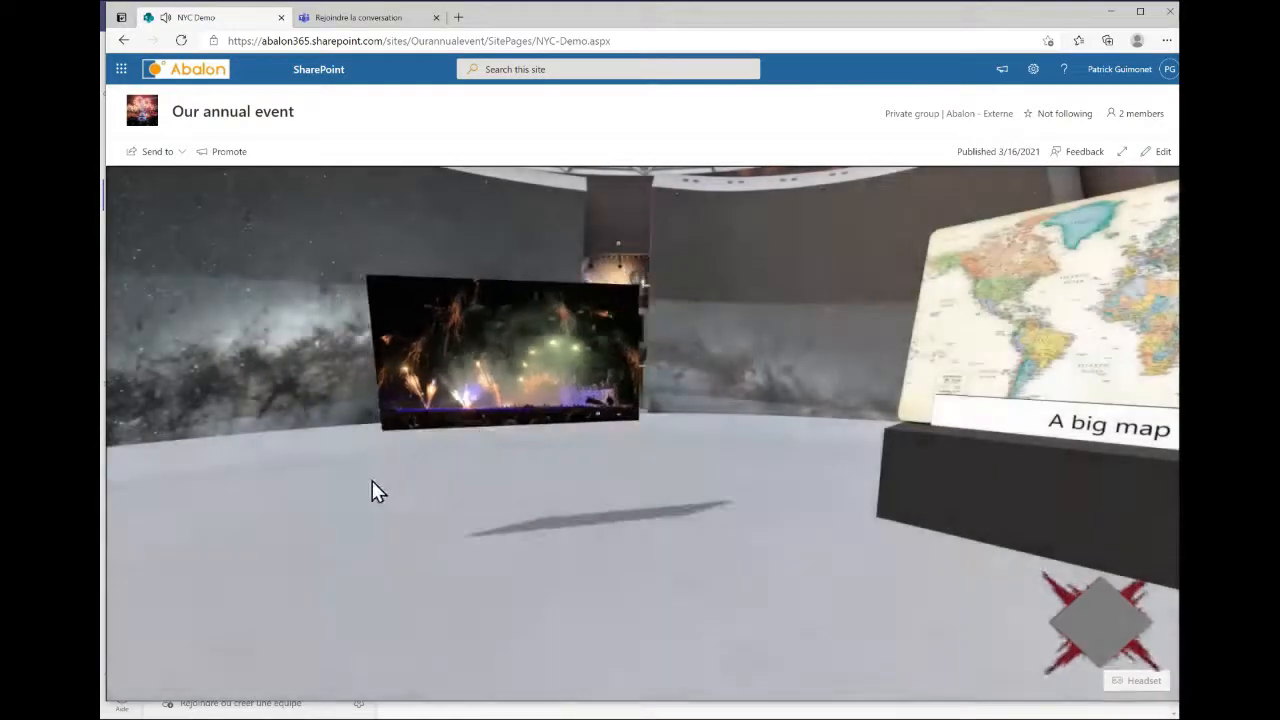
Reopen the space for editing and add a 360° image web part showing the world map on the floor beyond the fireworks video
drag(372, 490, 458, 431)
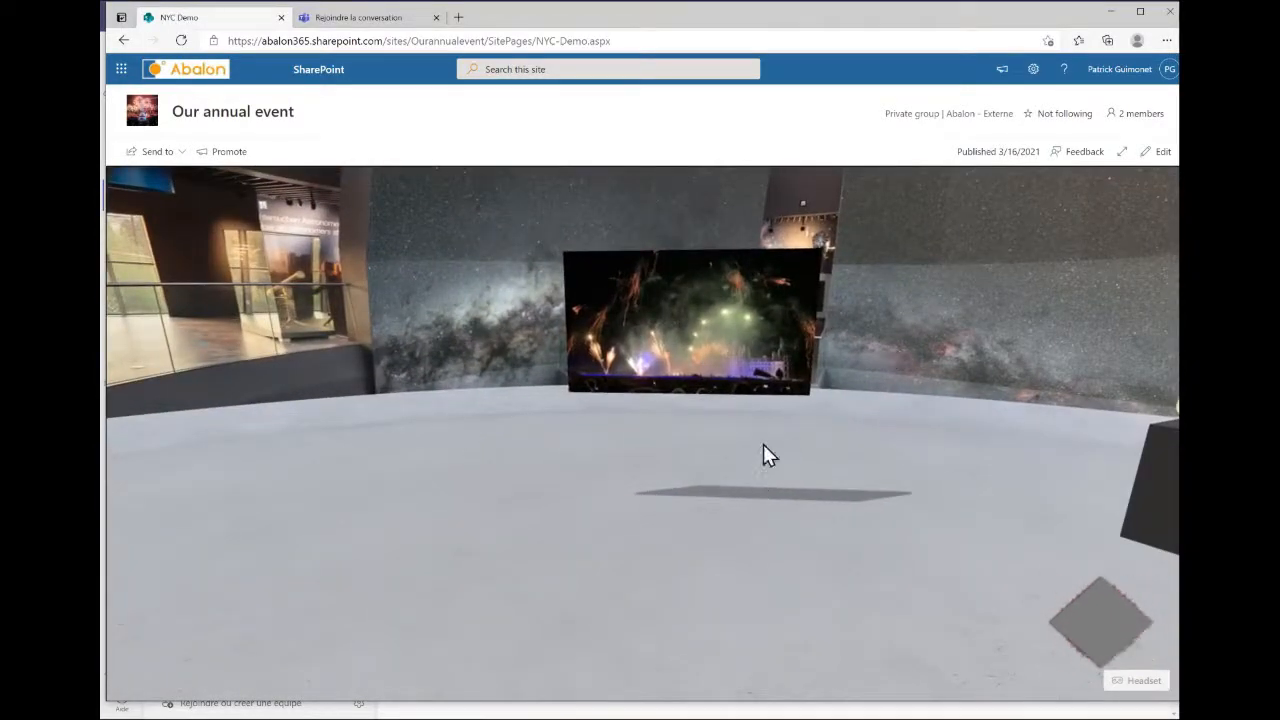
click(1156, 153)
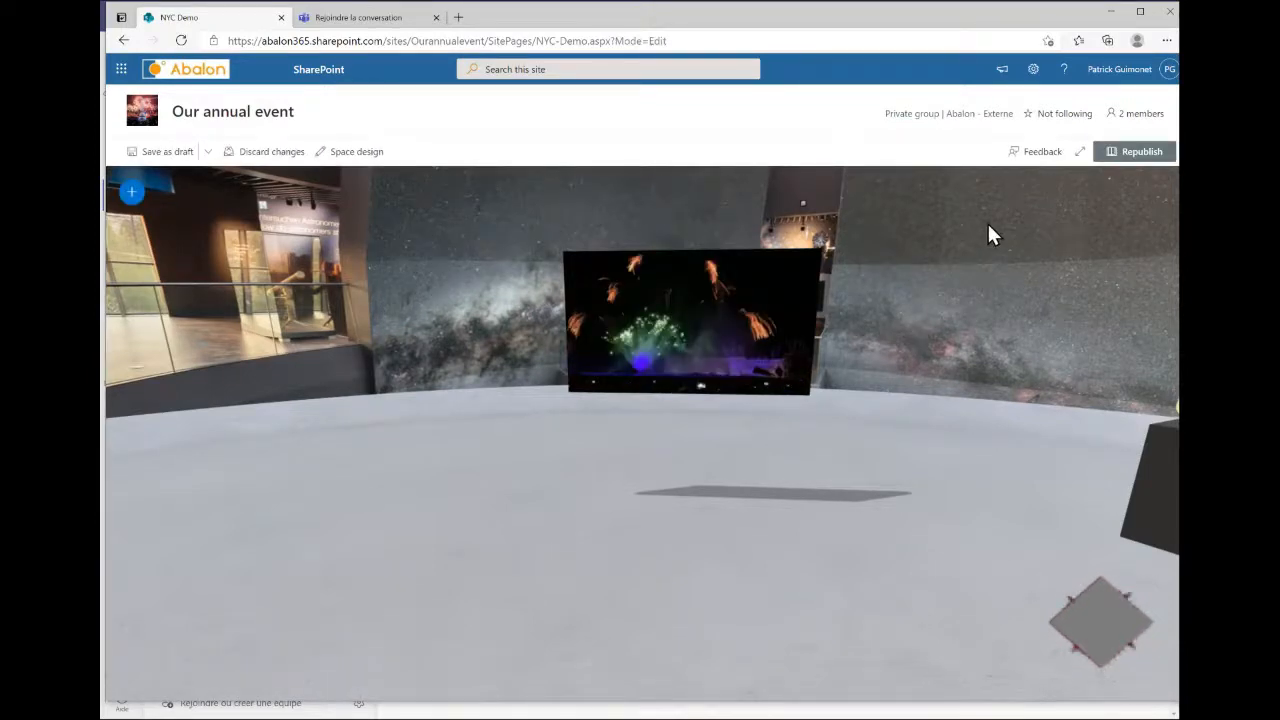
click(131, 191)
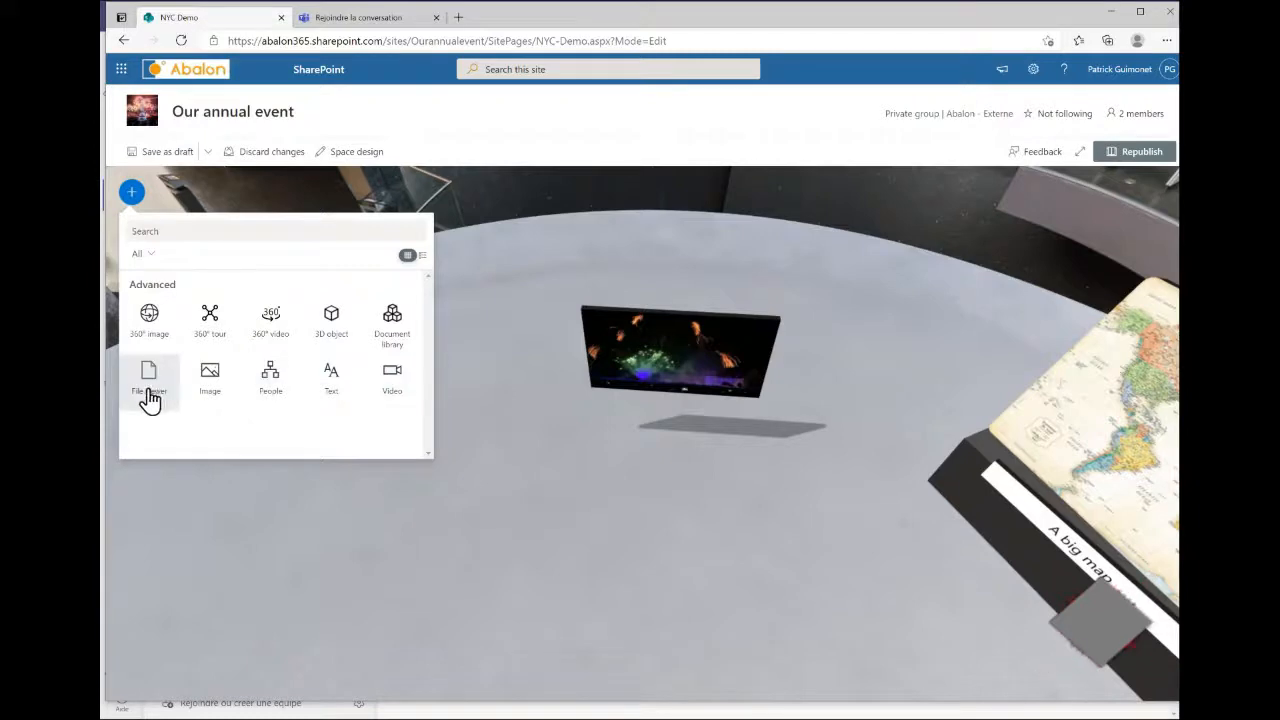
click(383, 225)
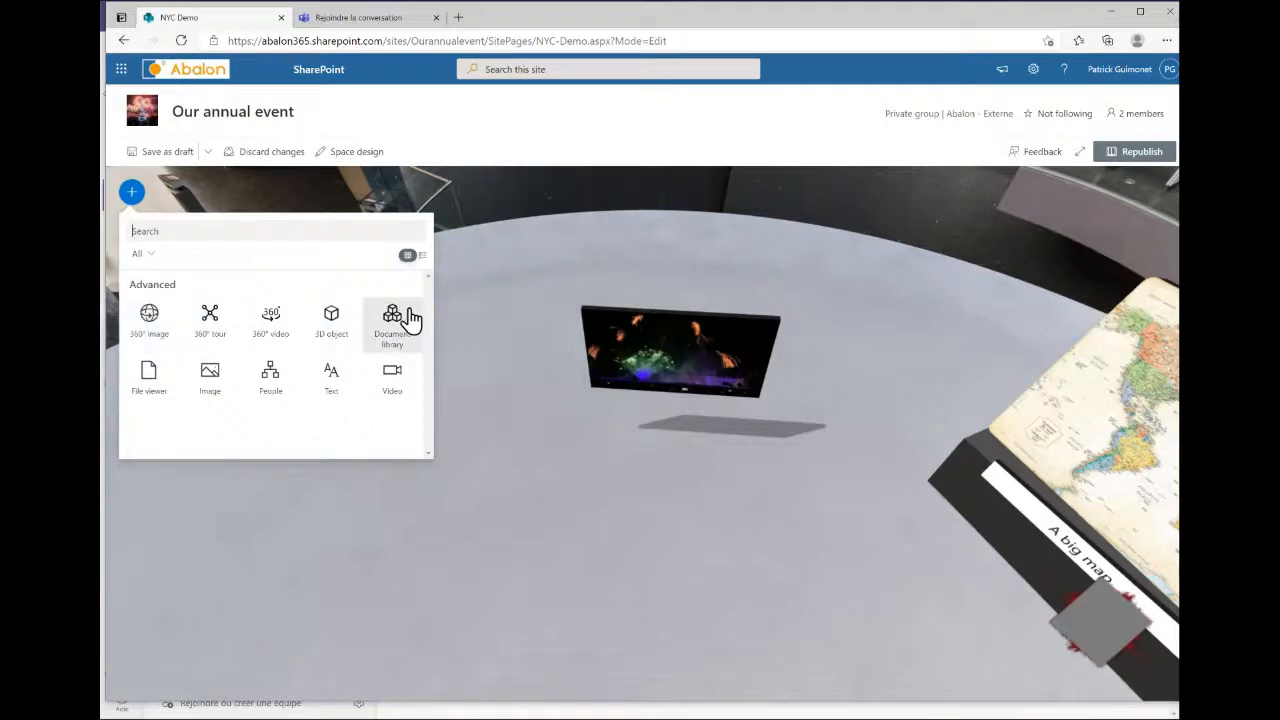
click(150, 320)
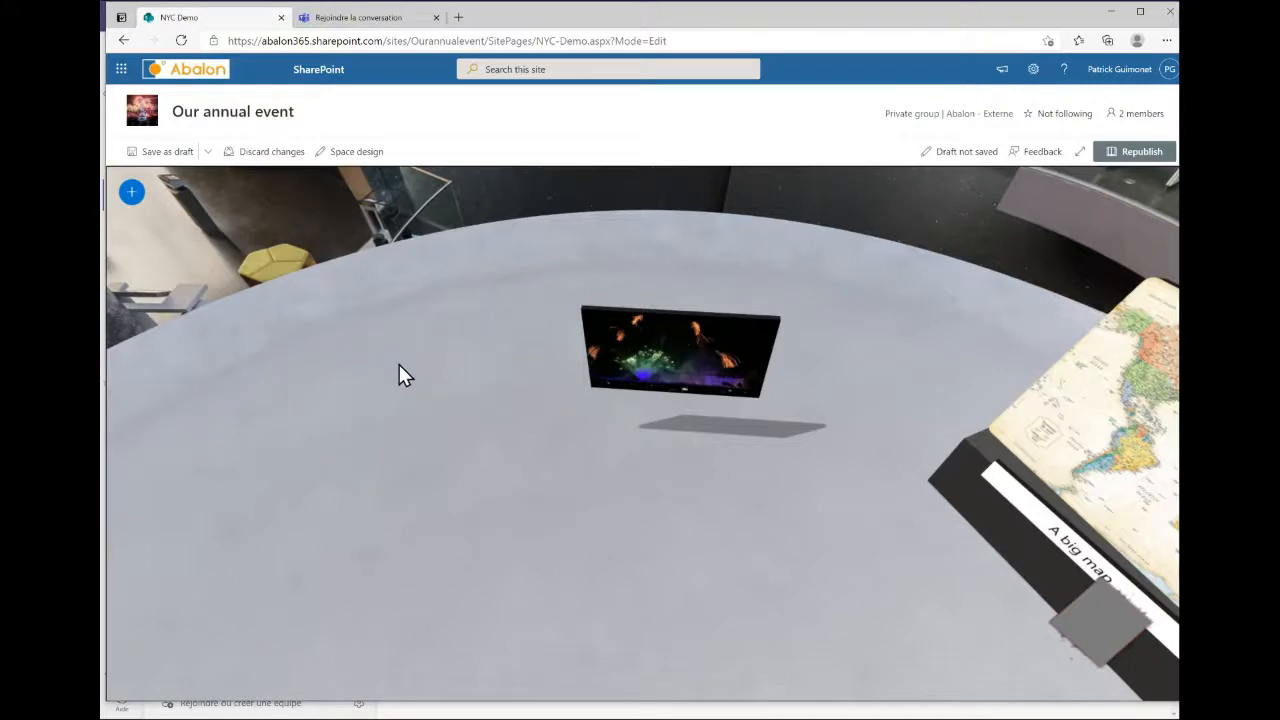
click(352, 355)
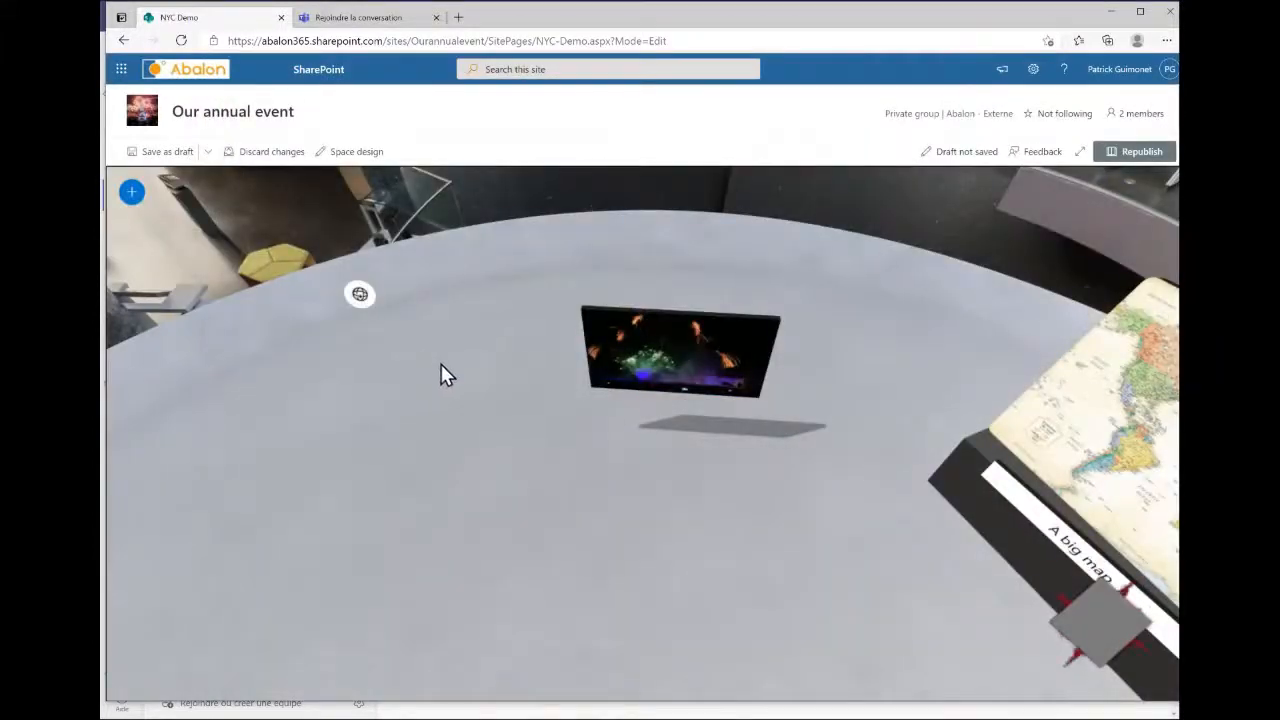
Check the placement of the 360° image sphere and republish the space with it
drag(441, 364, 595, 473)
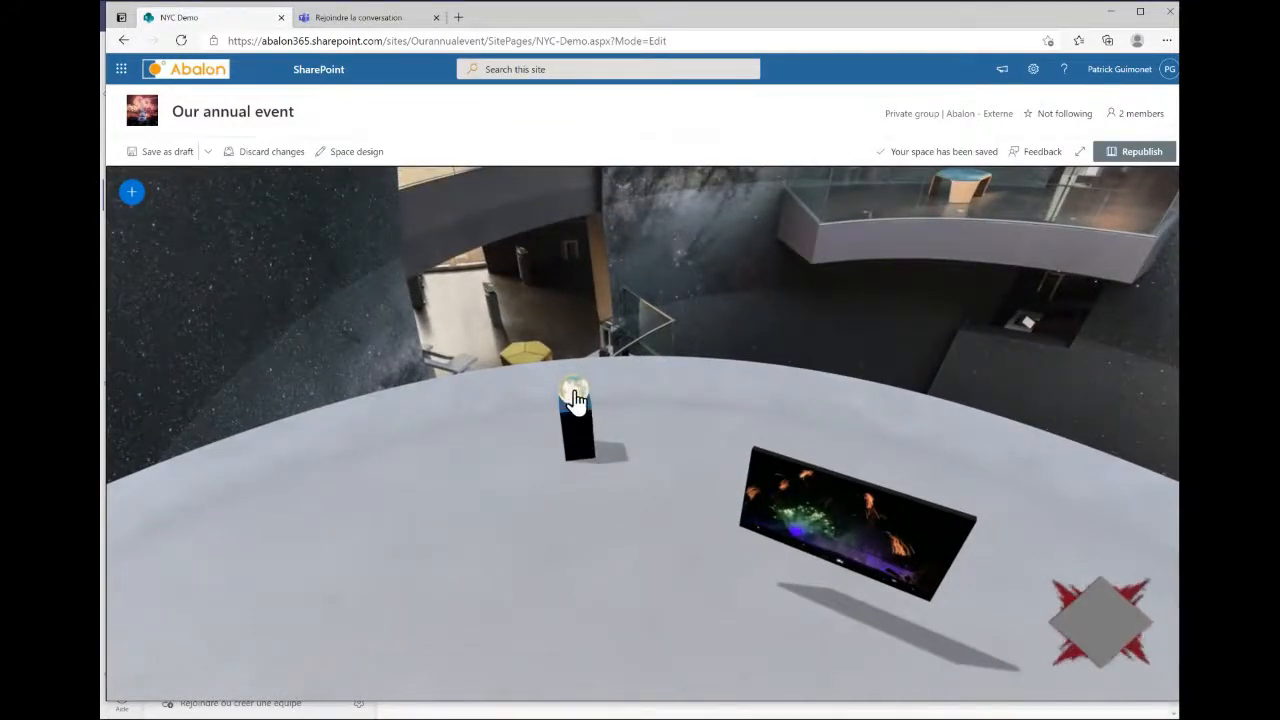
click(576, 397)
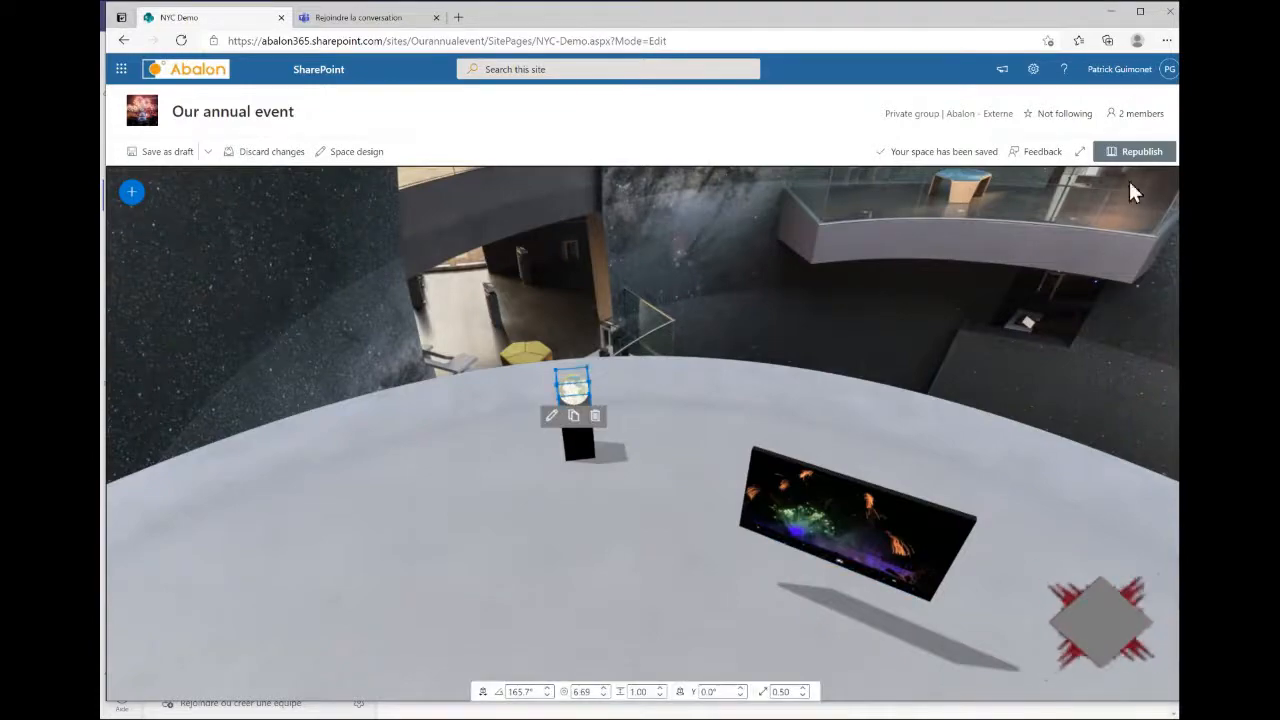
click(1138, 152)
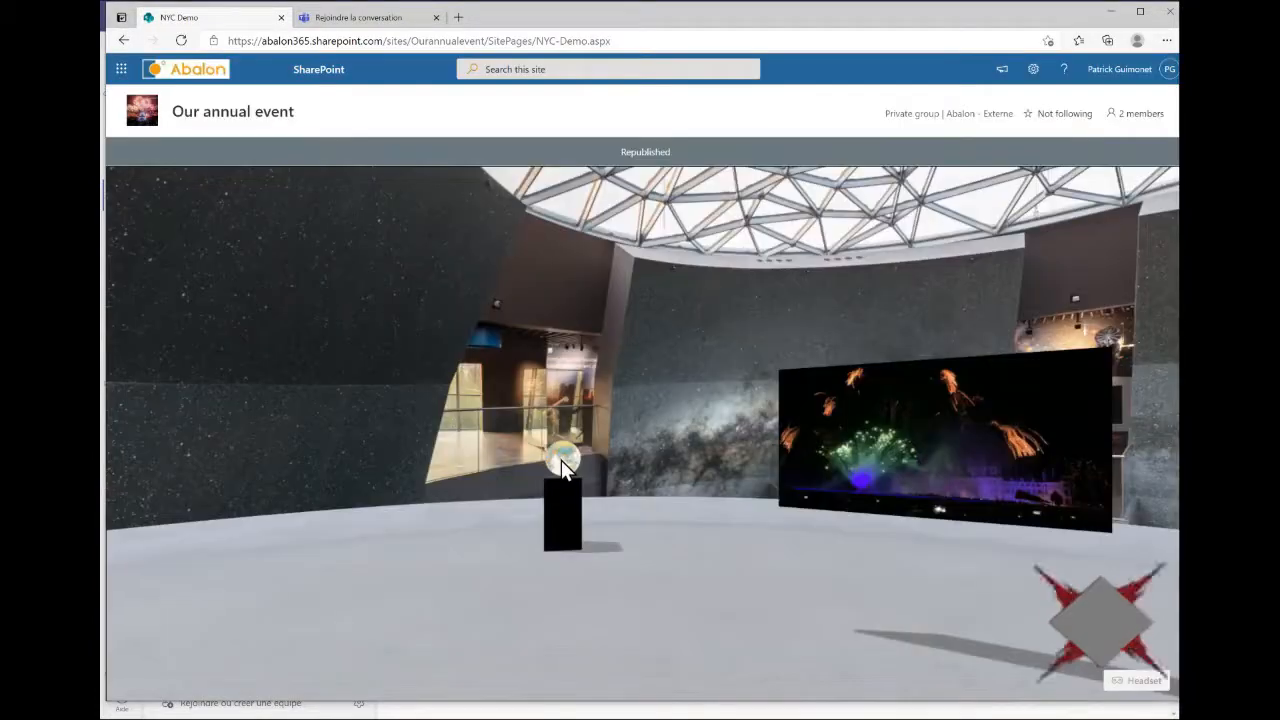
Enter the 360° map image, look around it in all directions, and return to the space
click(562, 458)
drag(440, 432, 925, 446)
drag(288, 286, 812, 456)
drag(309, 371, 703, 443)
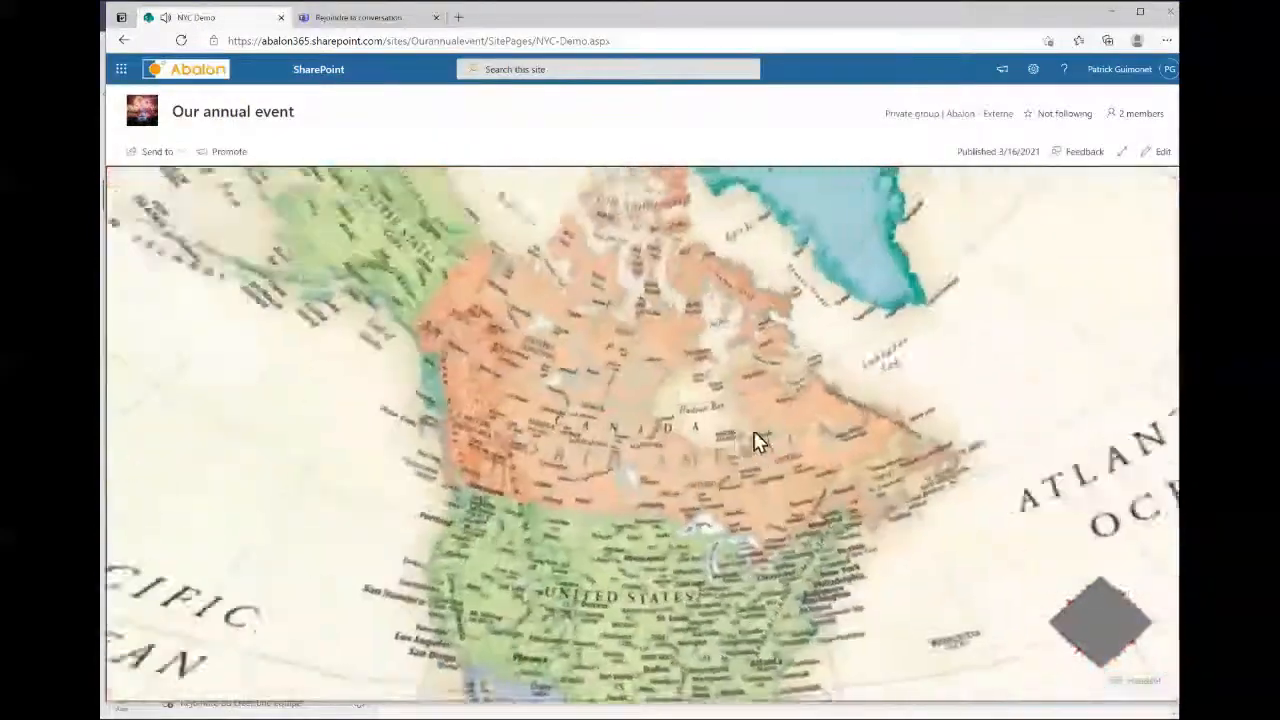
drag(572, 400, 749, 480)
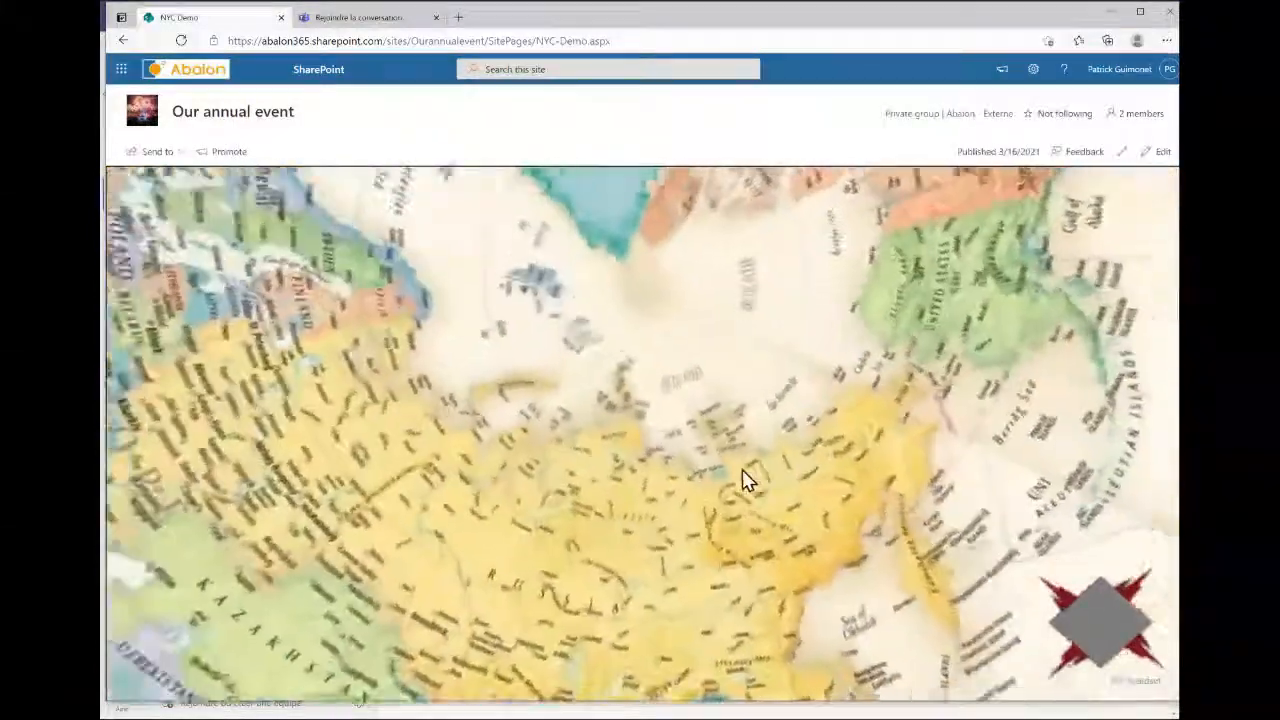
drag(323, 451, 815, 476)
drag(369, 457, 830, 480)
drag(449, 512, 586, 277)
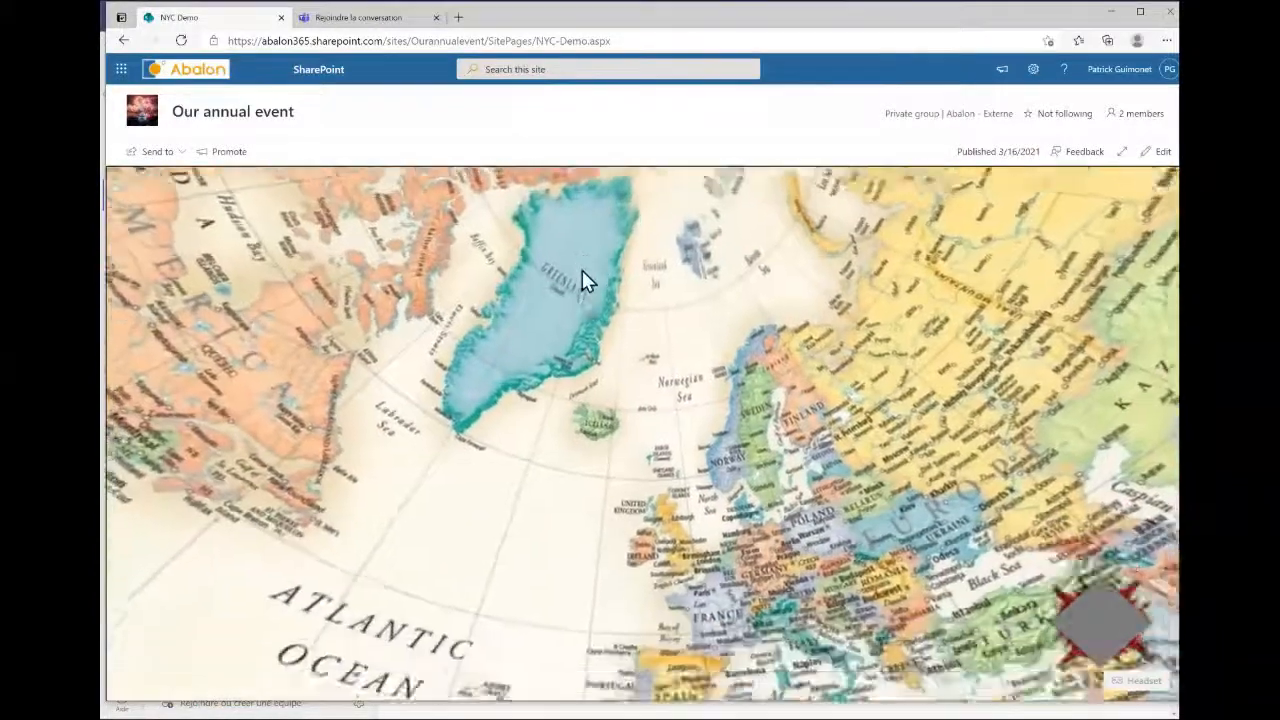
drag(457, 523, 435, 200)
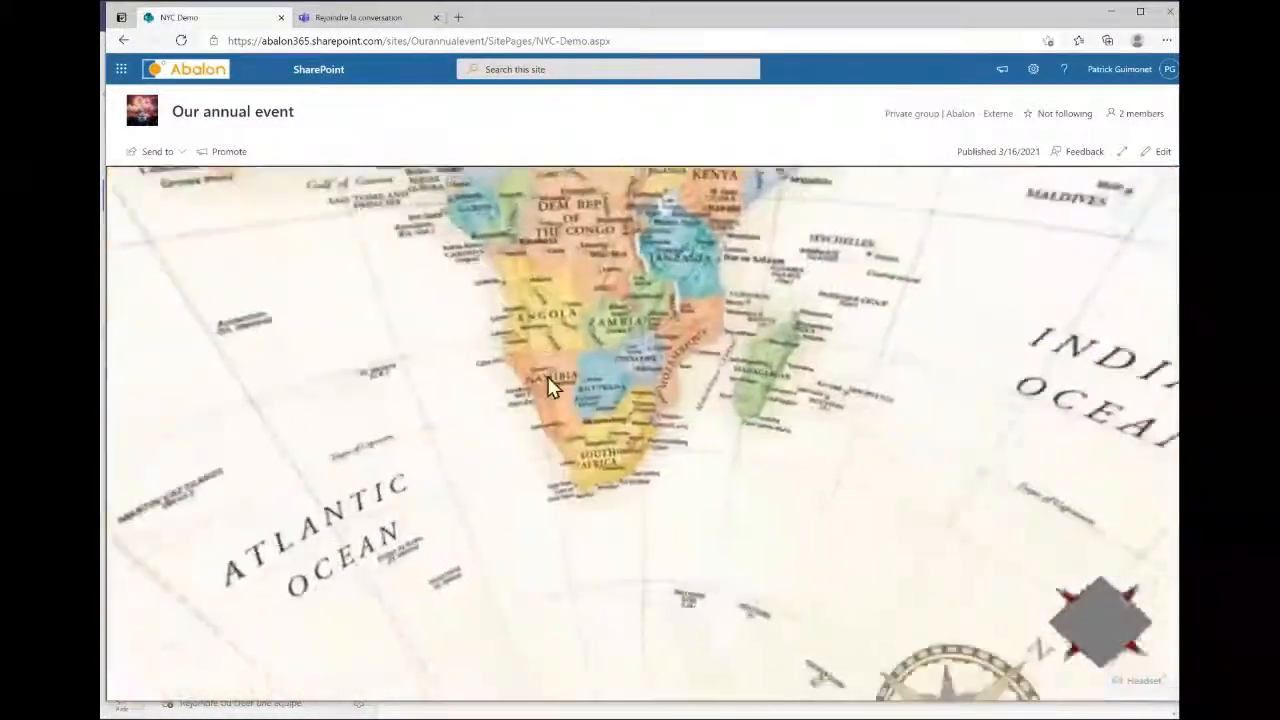
drag(600, 270, 382, 430)
drag(622, 415, 469, 569)
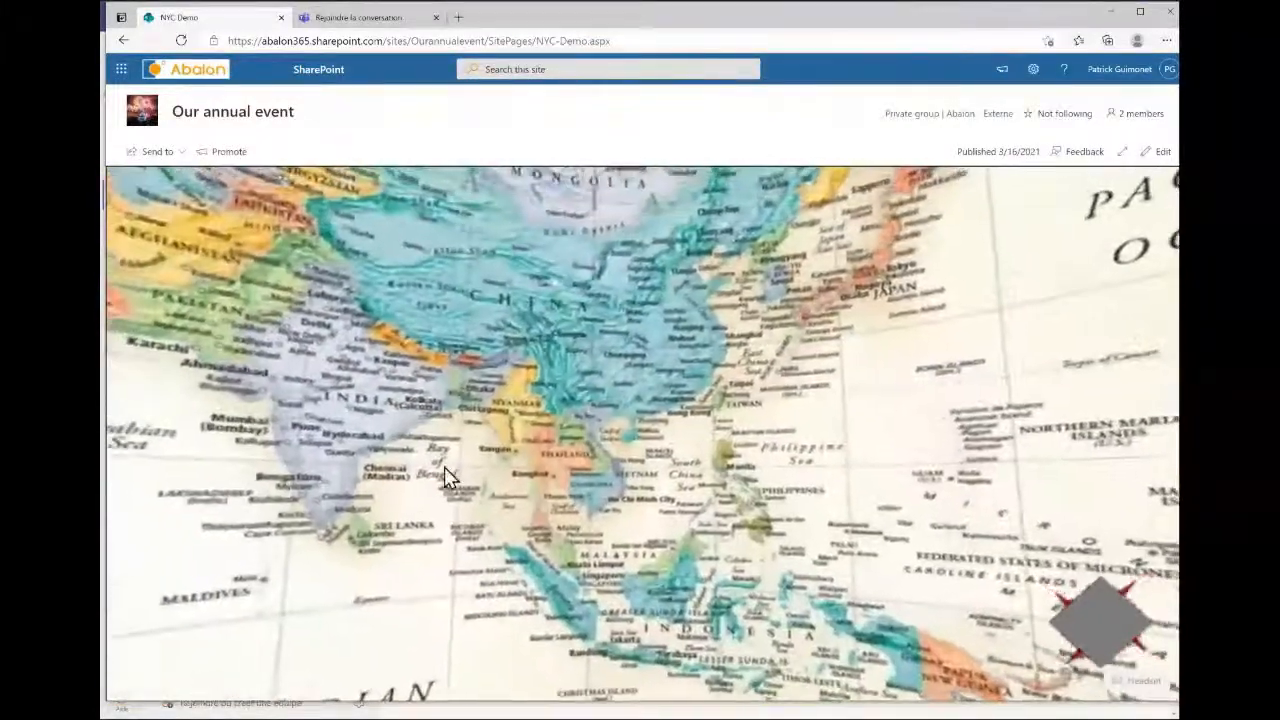
drag(444, 467, 883, 523)
drag(857, 320, 529, 429)
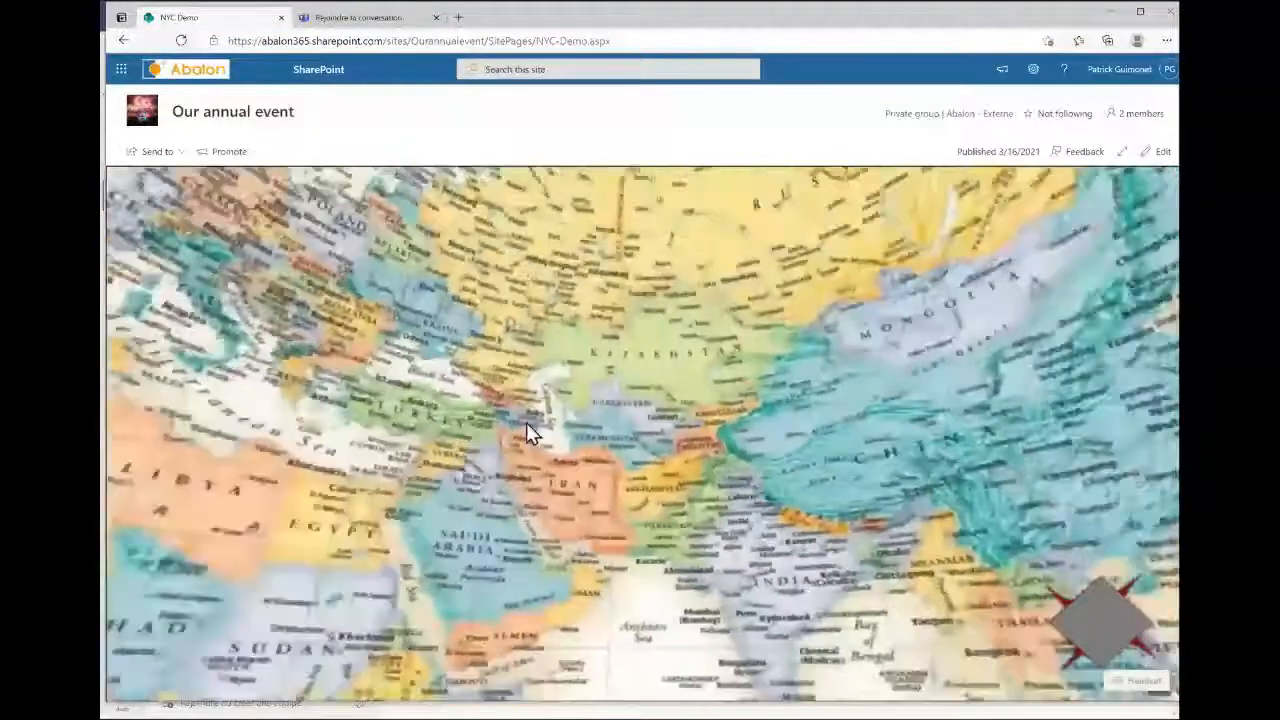
drag(831, 309, 340, 318)
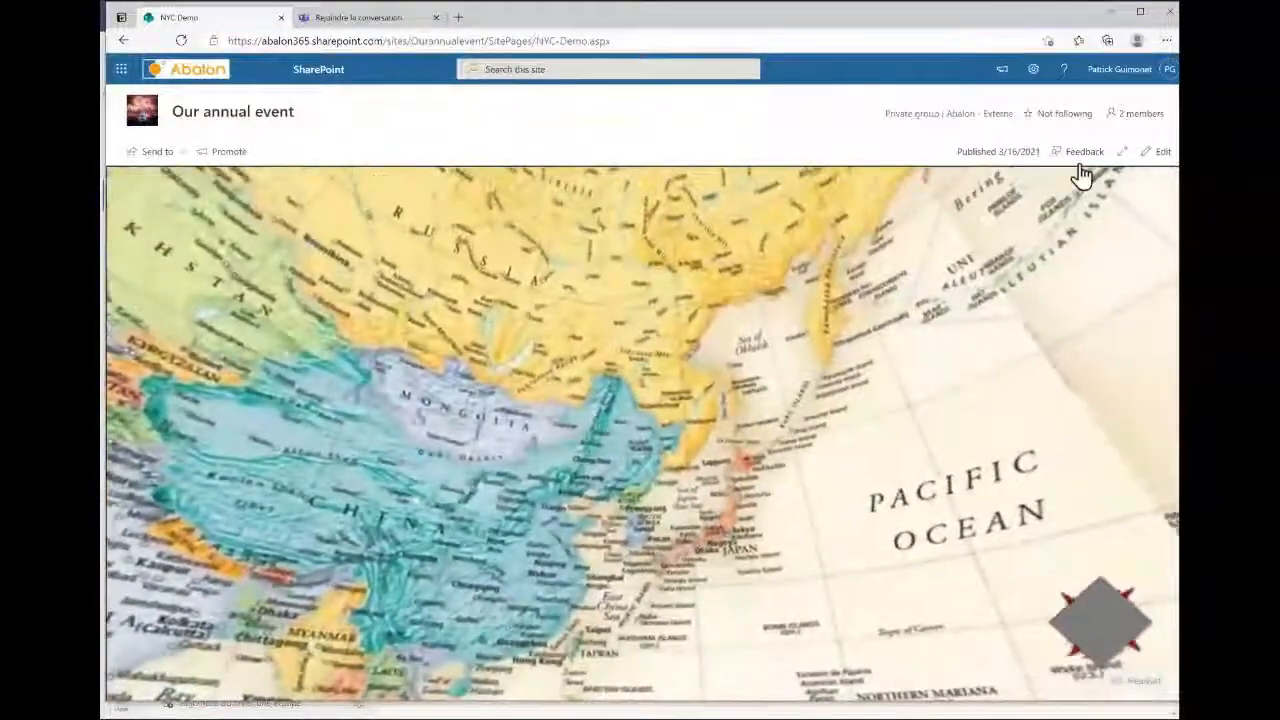
key(Escape)
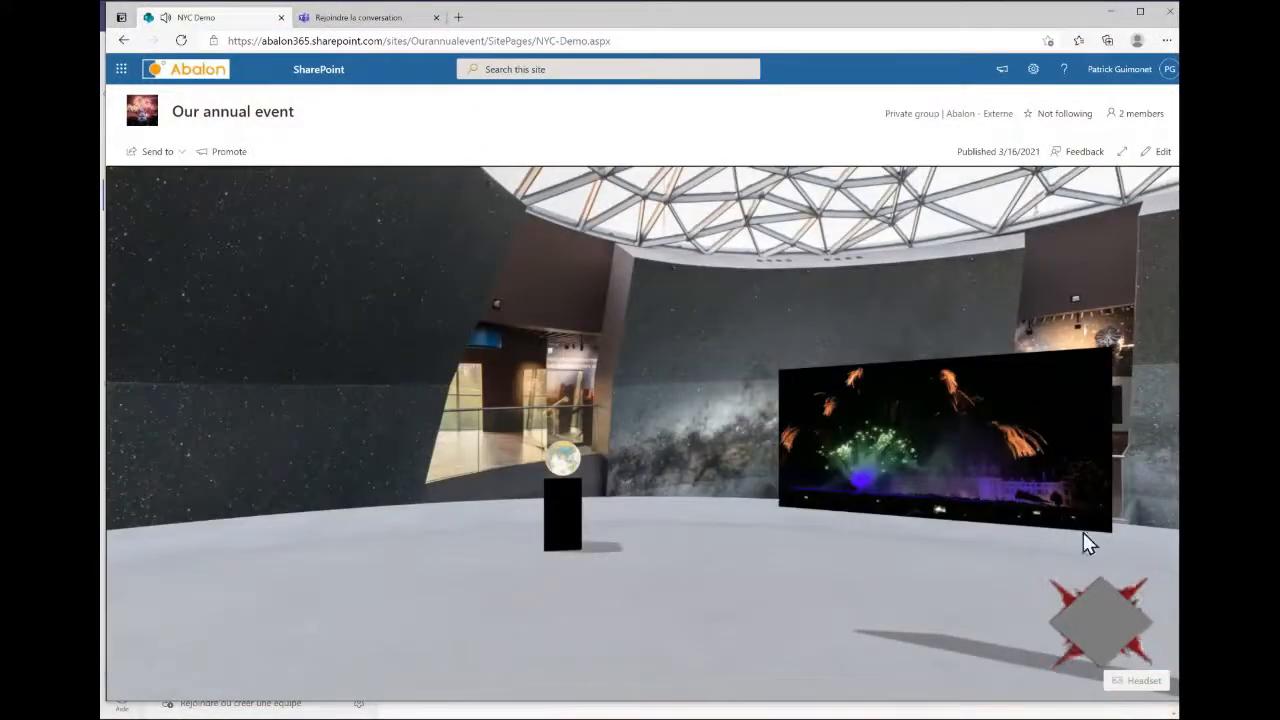
Reopen the space for editing and add a 3D object web part on the floor near the 360° image sphere
click(1161, 153)
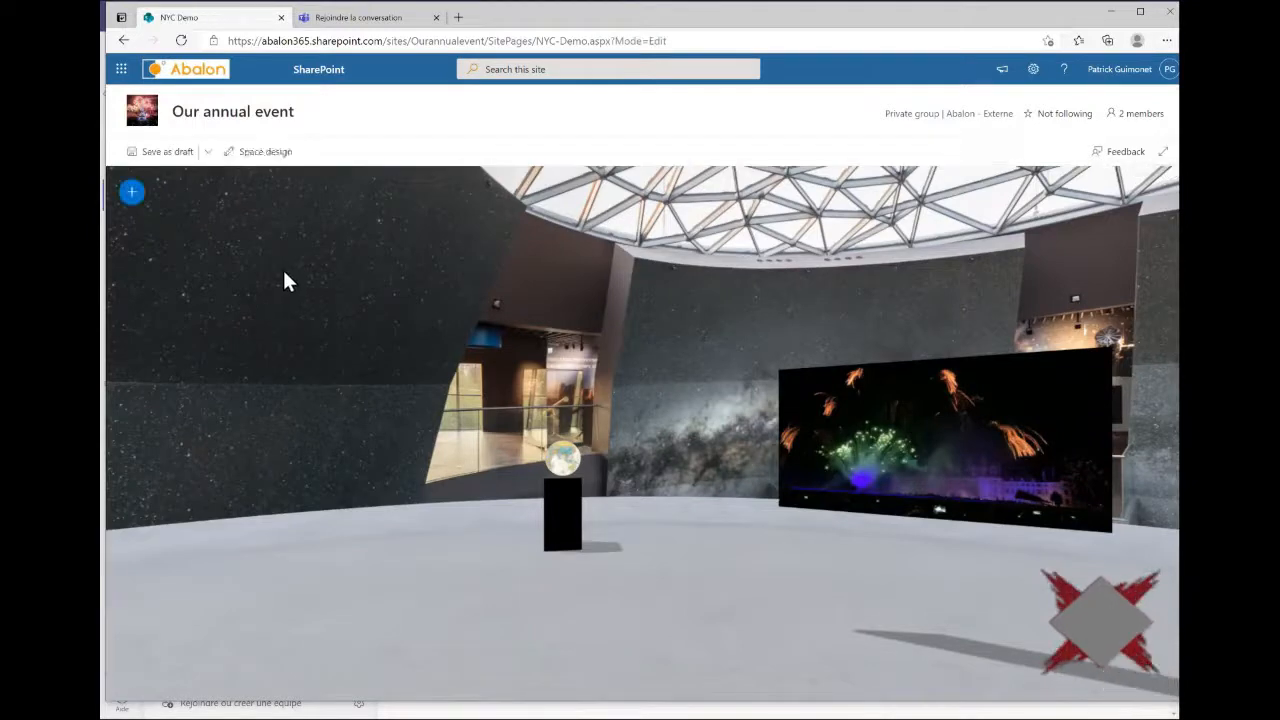
click(131, 192)
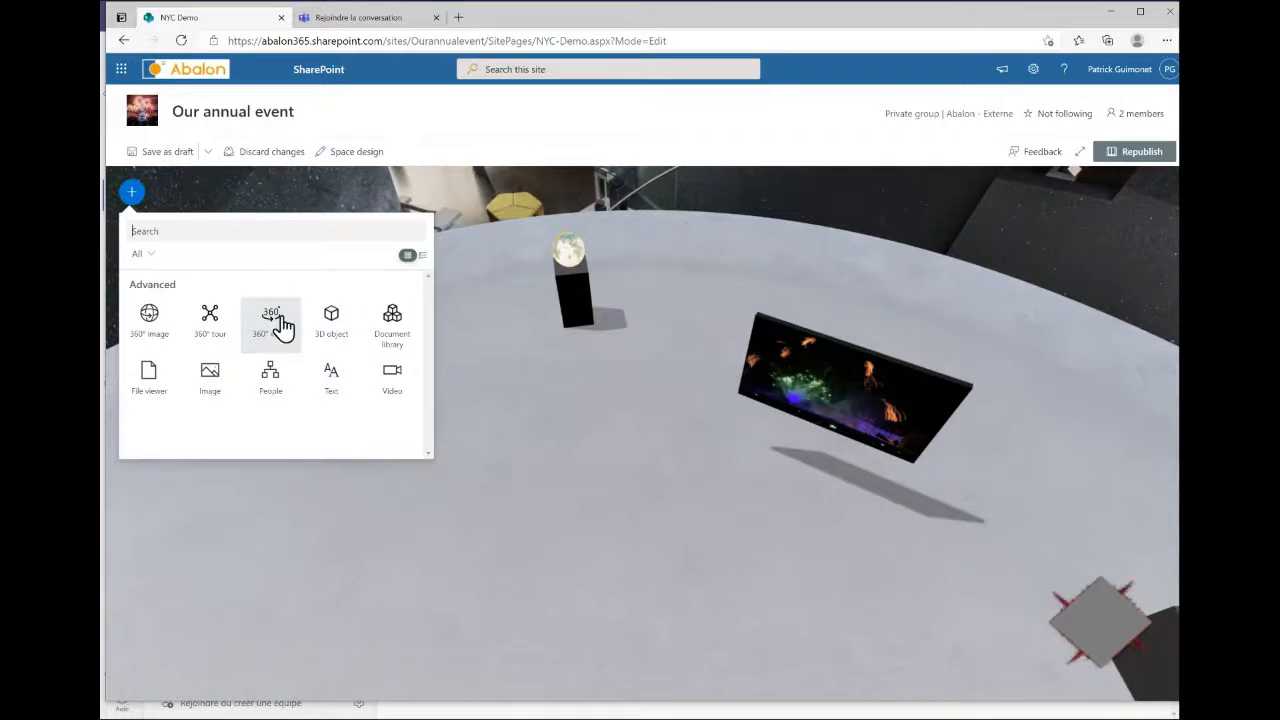
click(333, 325)
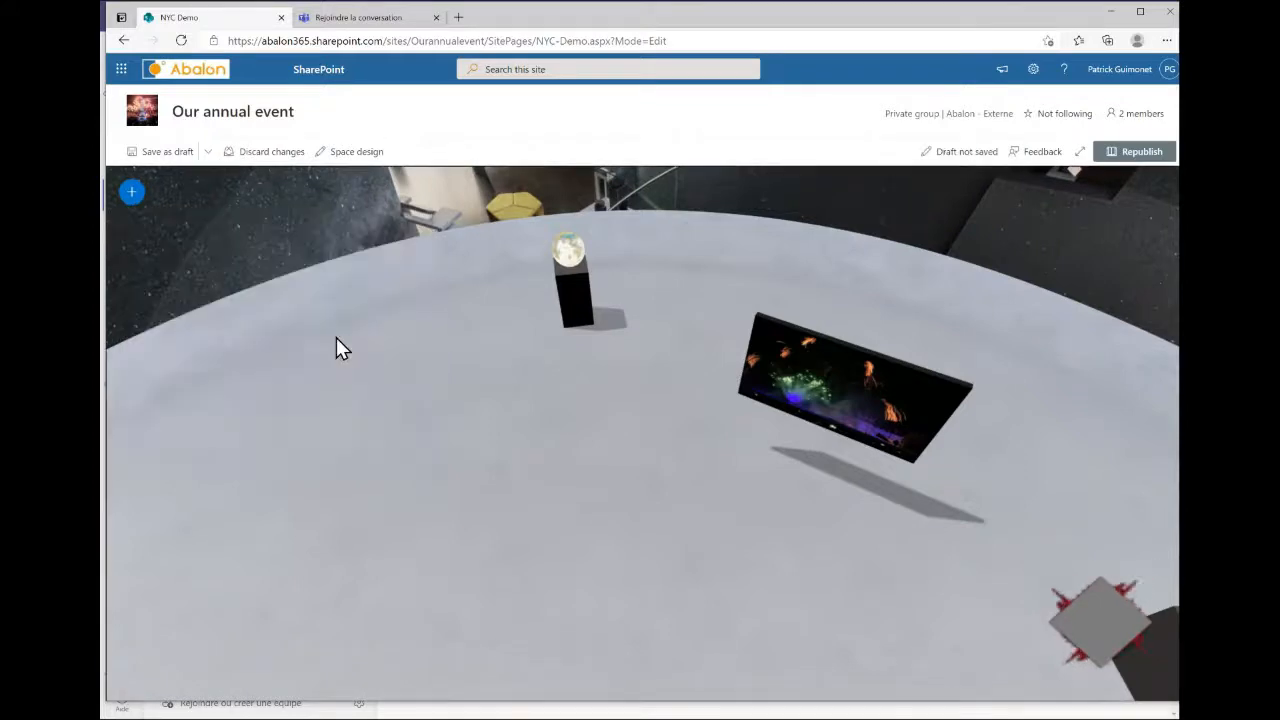
click(523, 370)
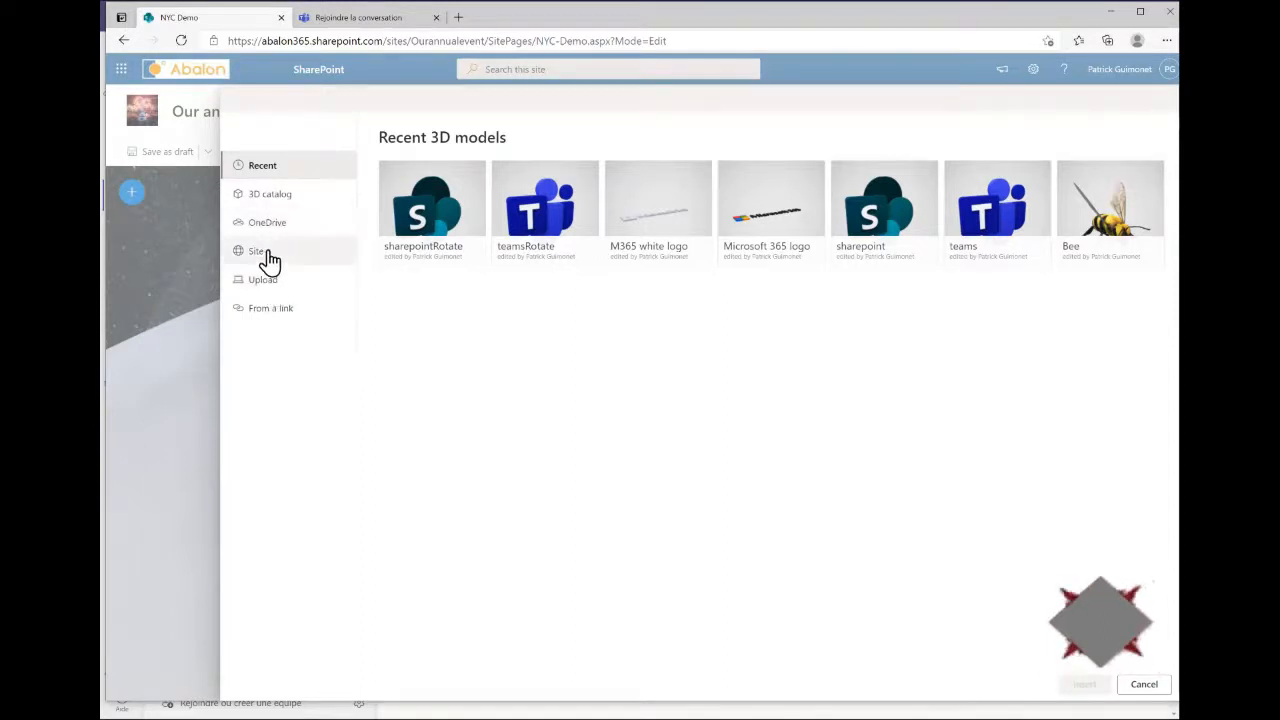
Insert the animated bee from the All Animated Models category of the 3D catalog and position it beside the 360° image sphere
click(285, 200)
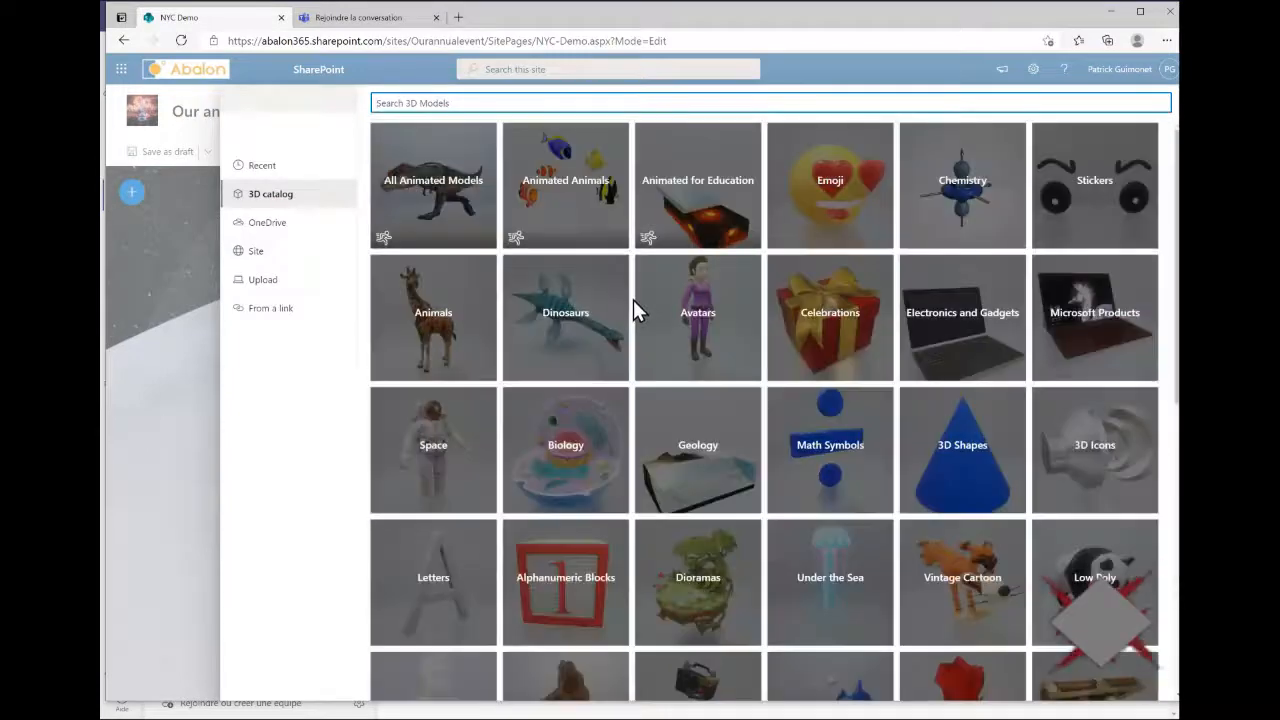
scroll(608, 333, down, 6)
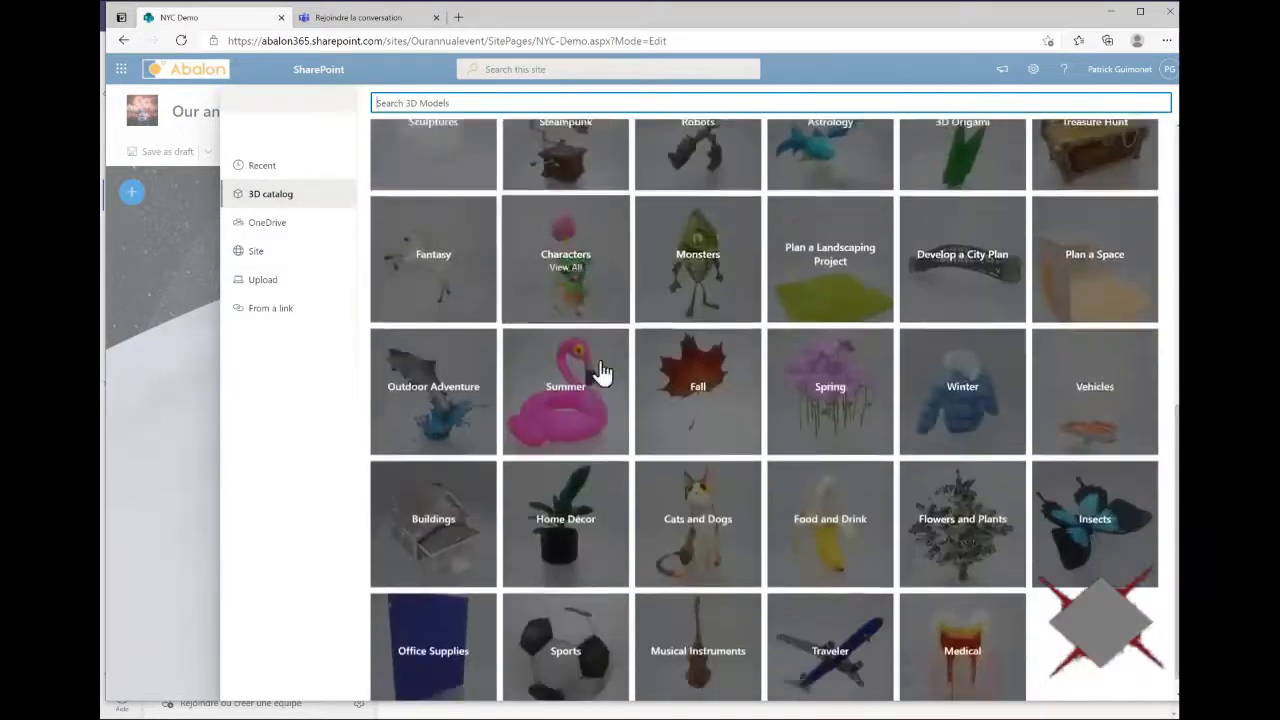
scroll(514, 214, up, 6)
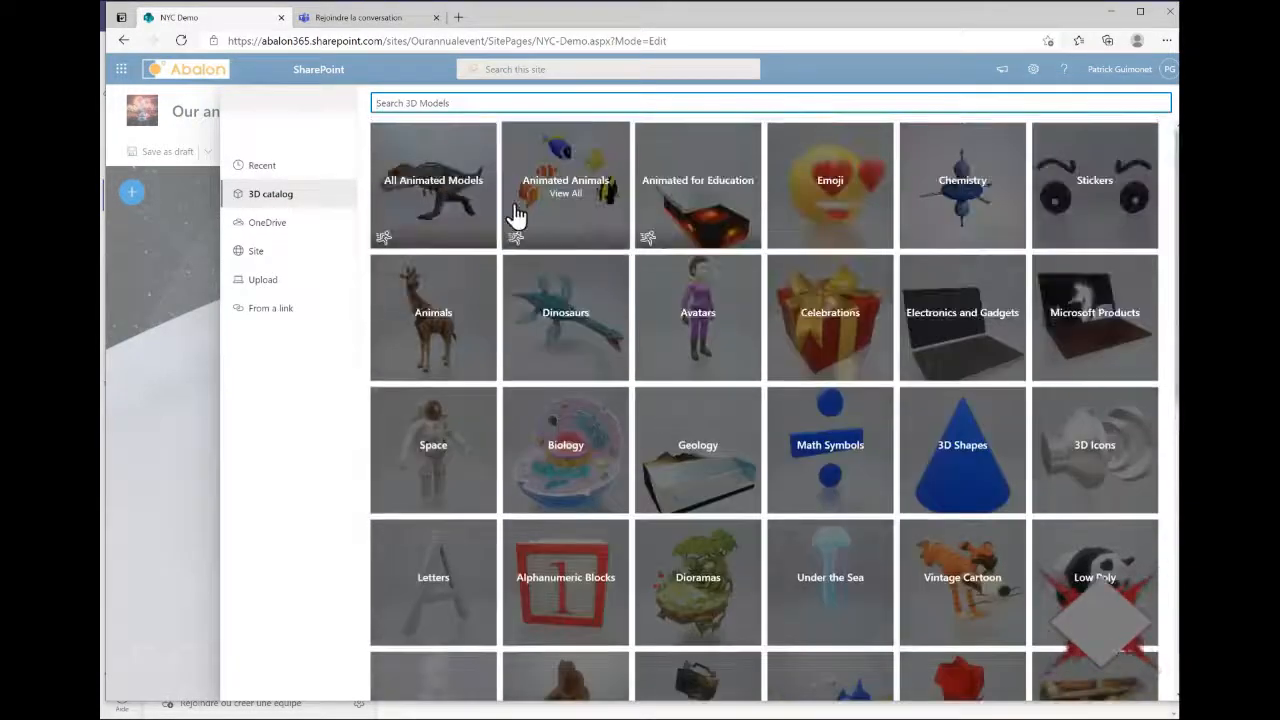
click(466, 217)
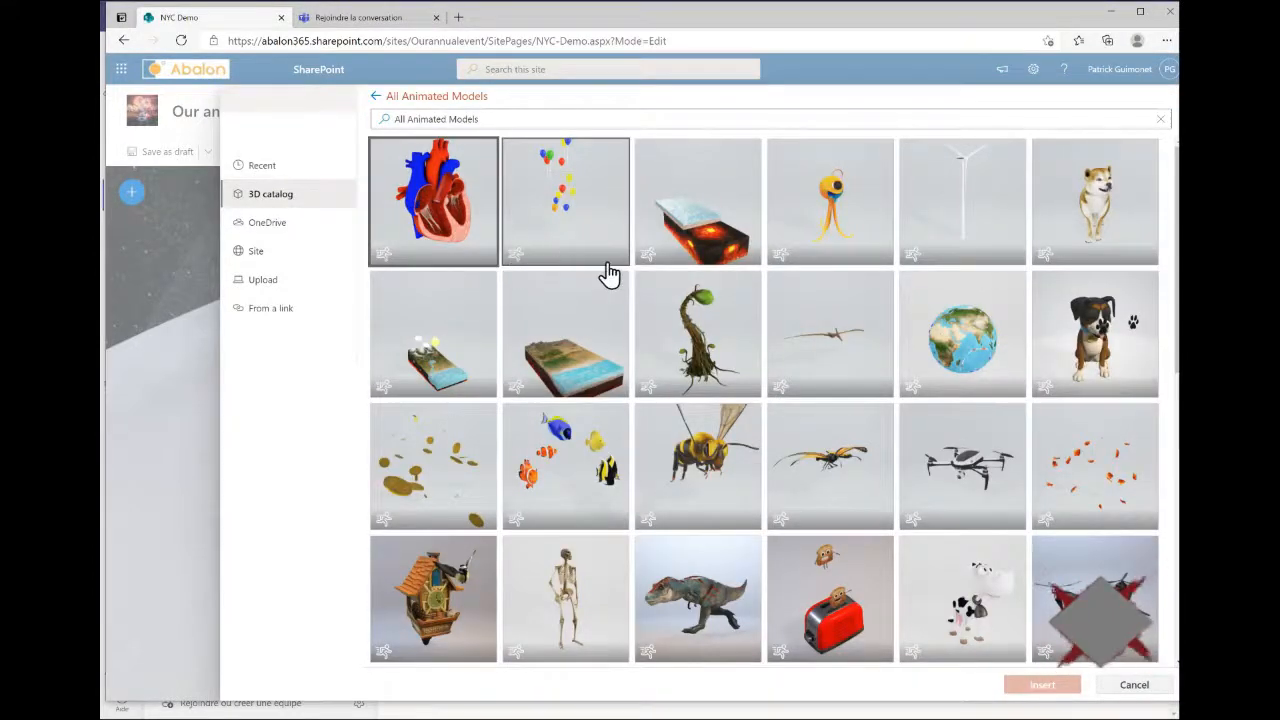
scroll(491, 314, down, 5)
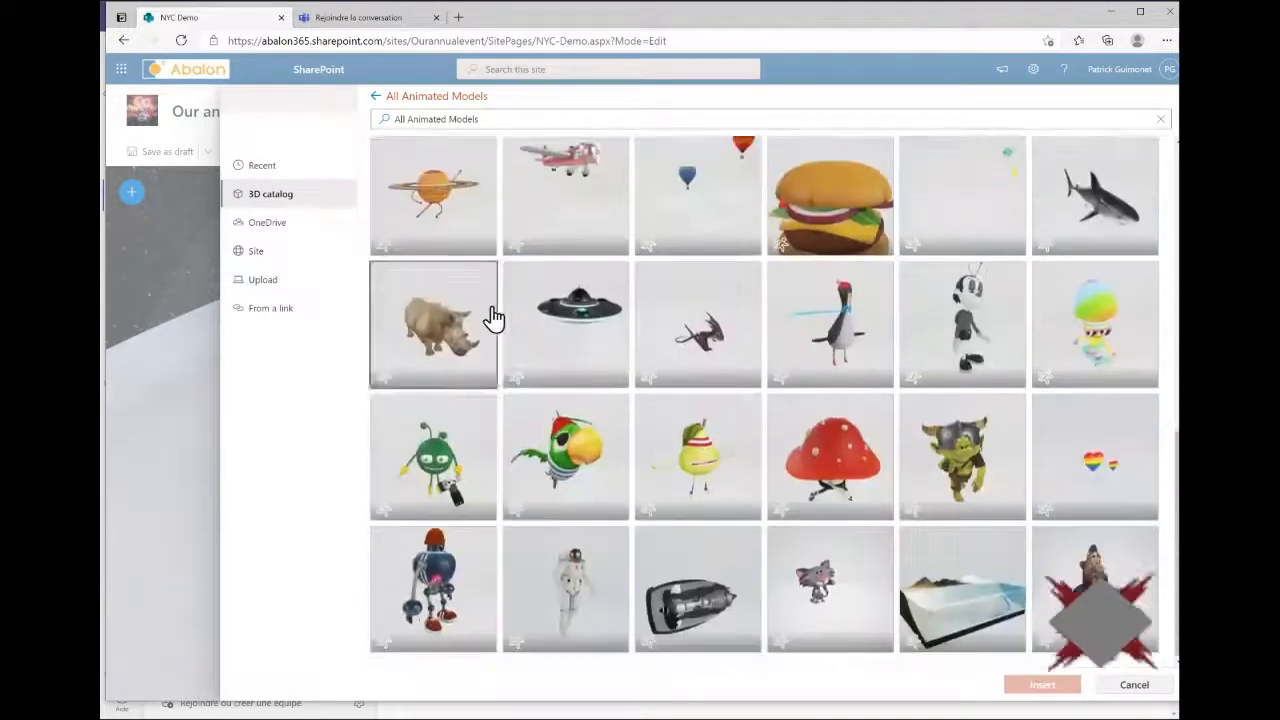
scroll(497, 314, up, 5)
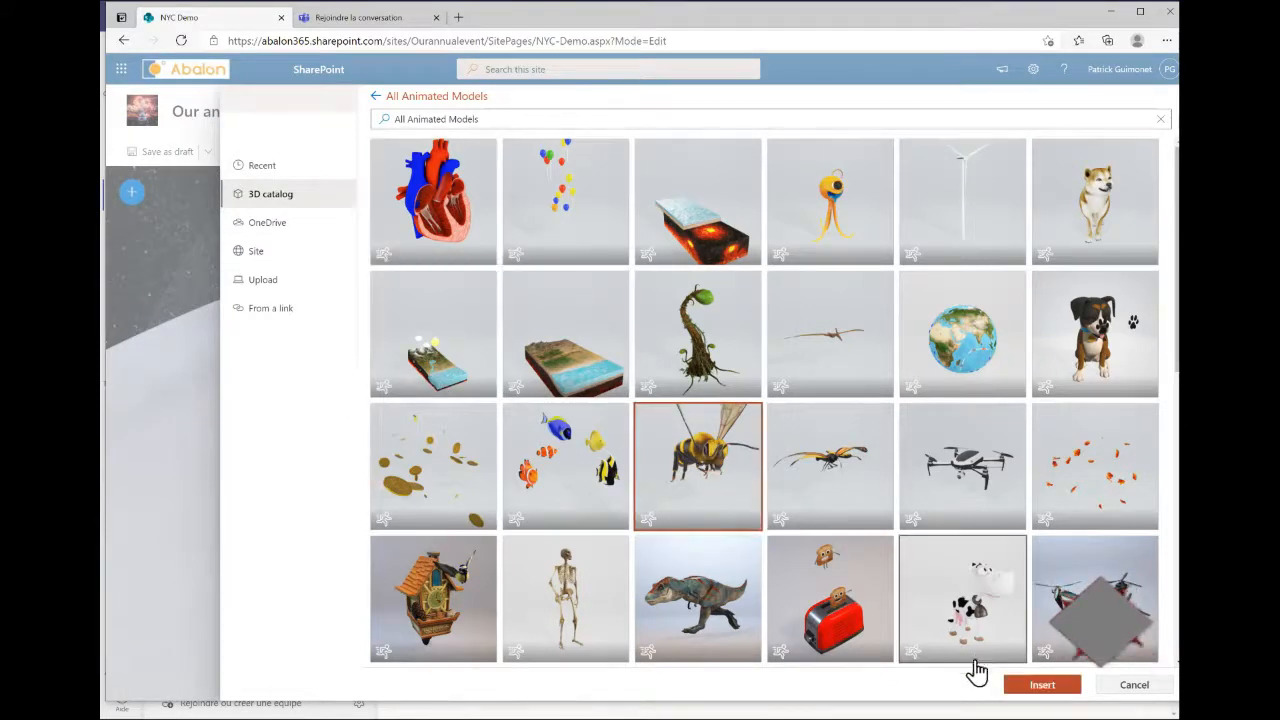
click(1043, 685)
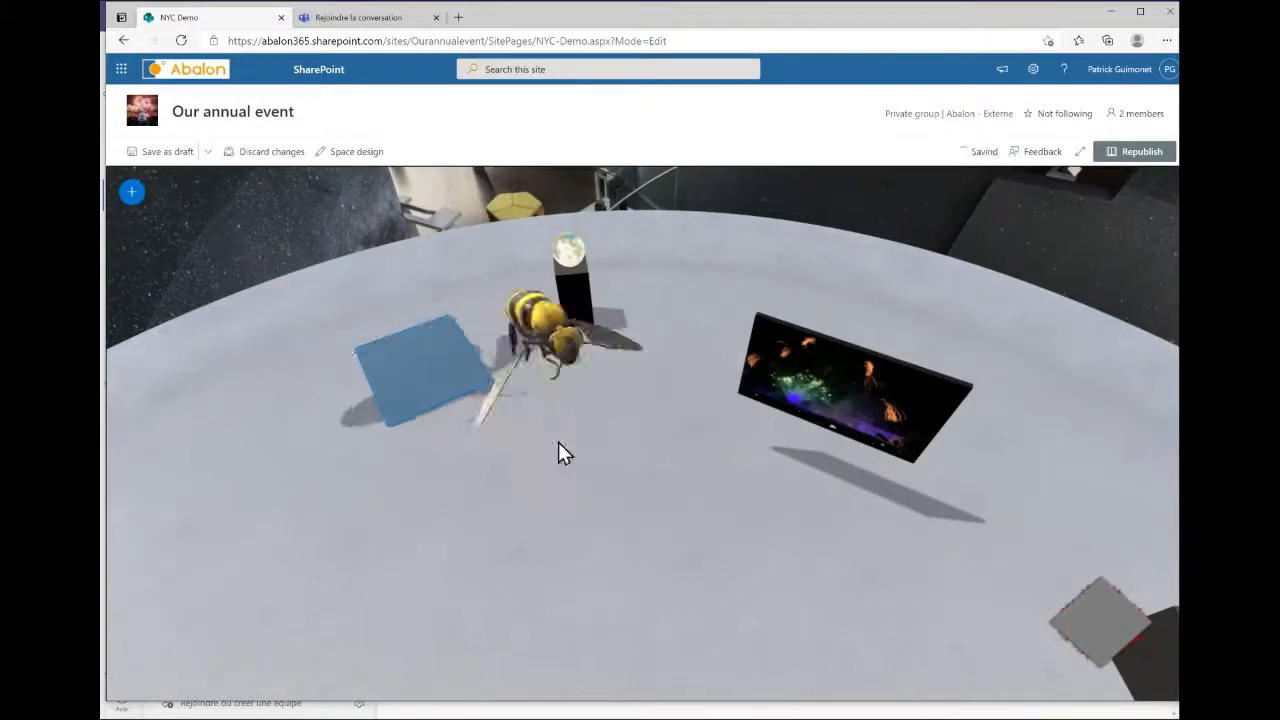
click(465, 432)
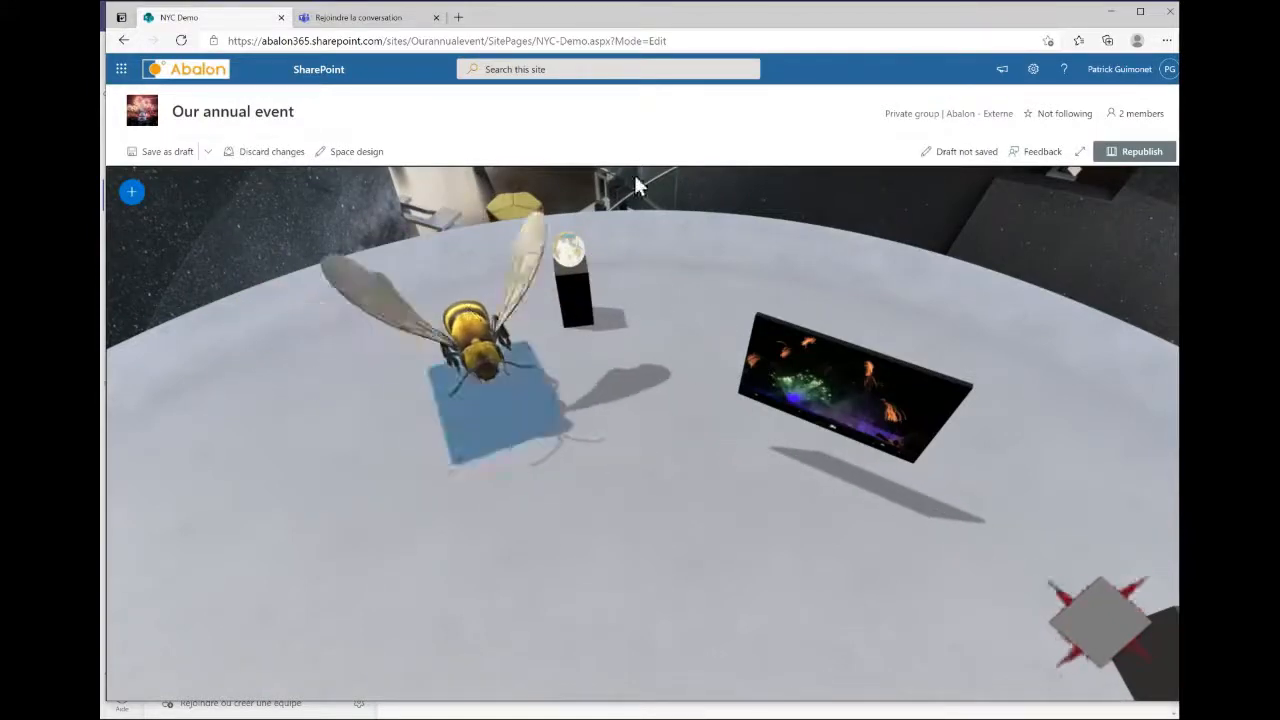
Republish the space with the bee, inspect the bee up close by rotating it, and return to the normal view
click(1134, 151)
drag(500, 558, 940, 497)
click(864, 296)
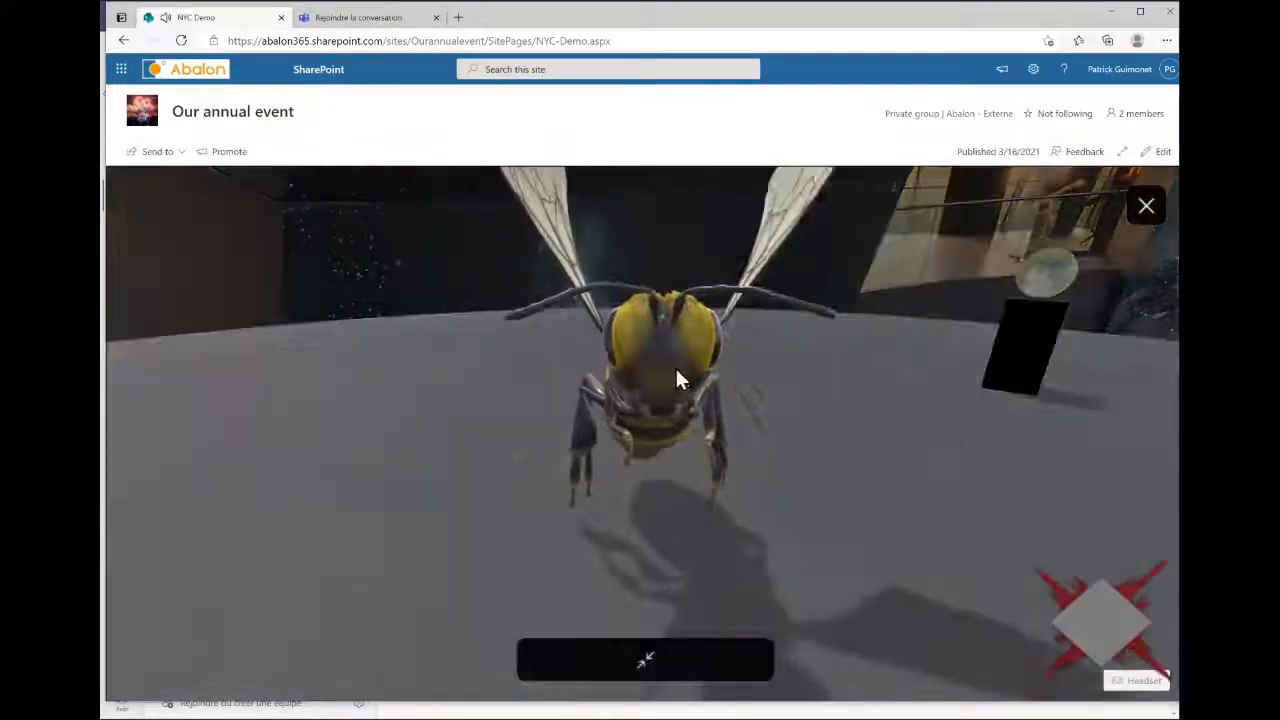
drag(767, 352, 672, 665)
click(645, 660)
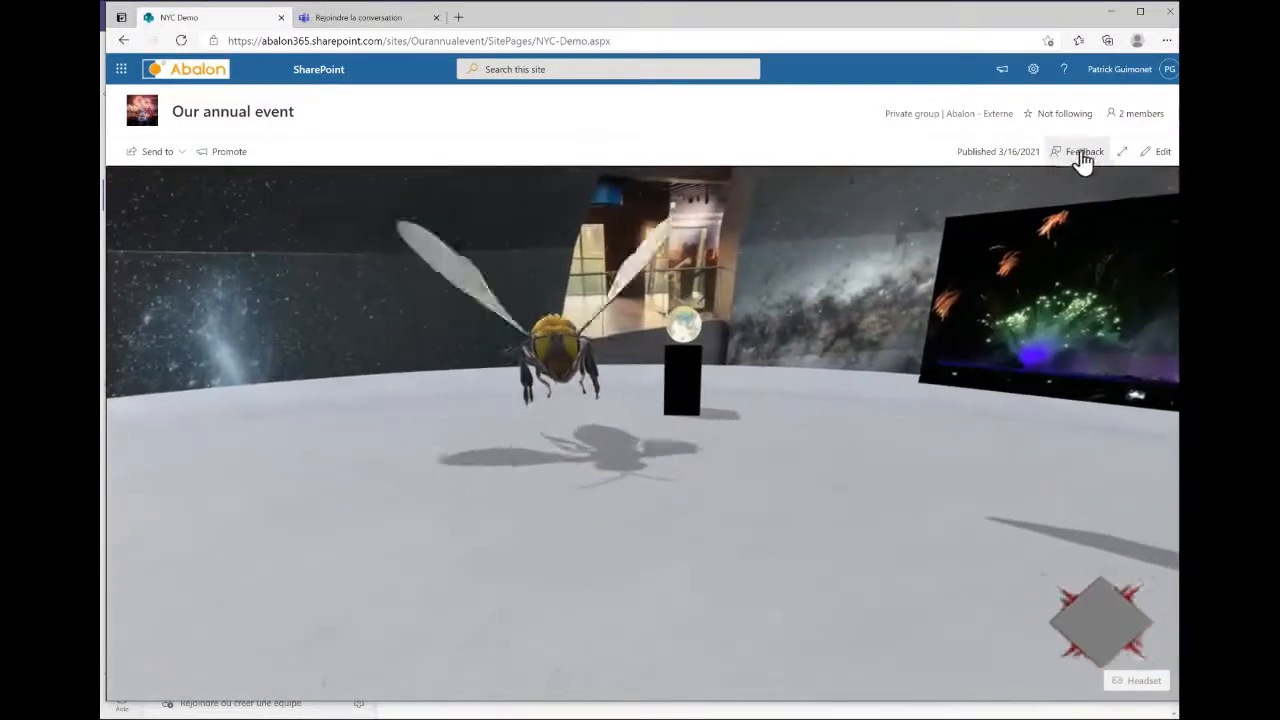
Reopen the space for editing and place another 3D object web part on the open floor beside the bee
click(1162, 151)
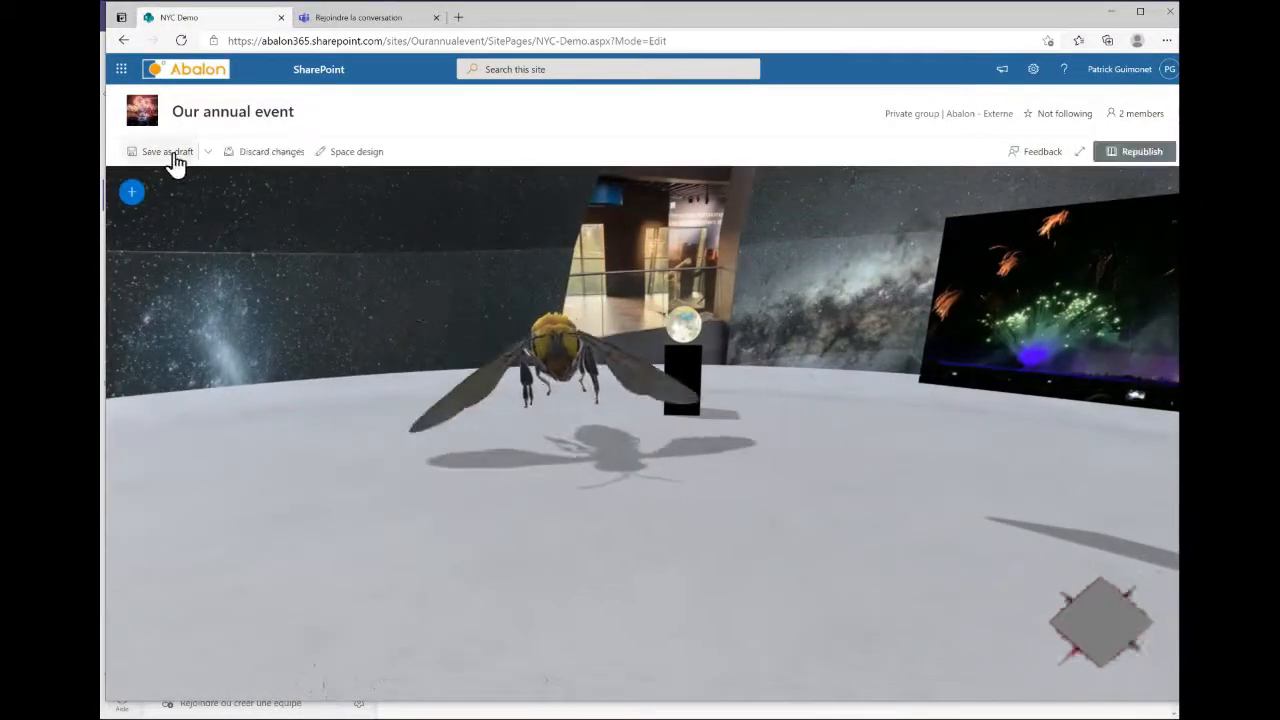
click(131, 191)
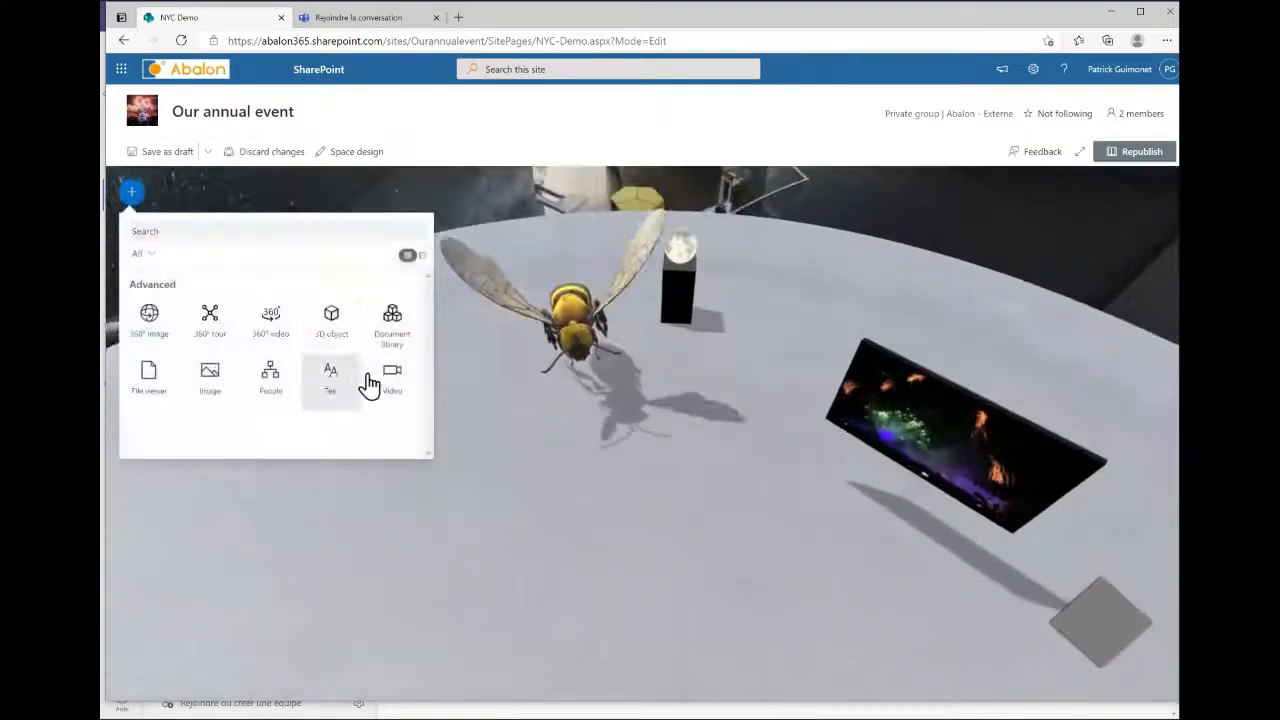
click(366, 386)
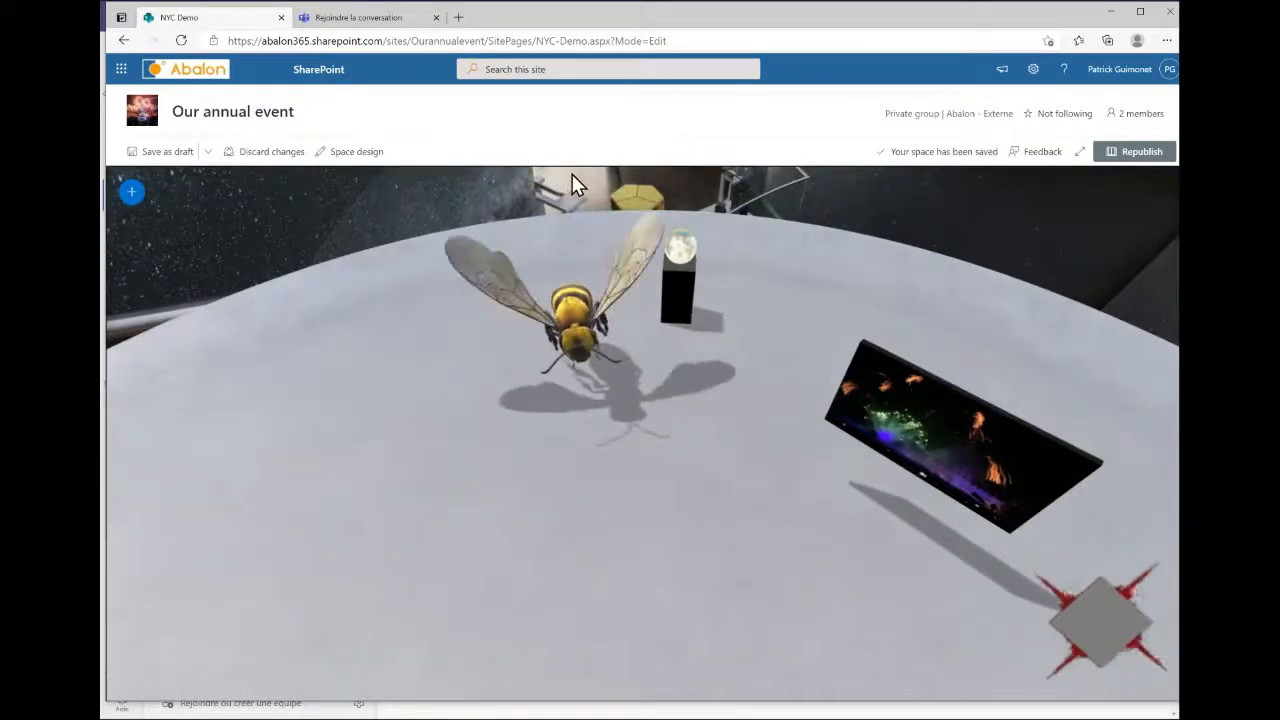
click(125, 193)
click(332, 312)
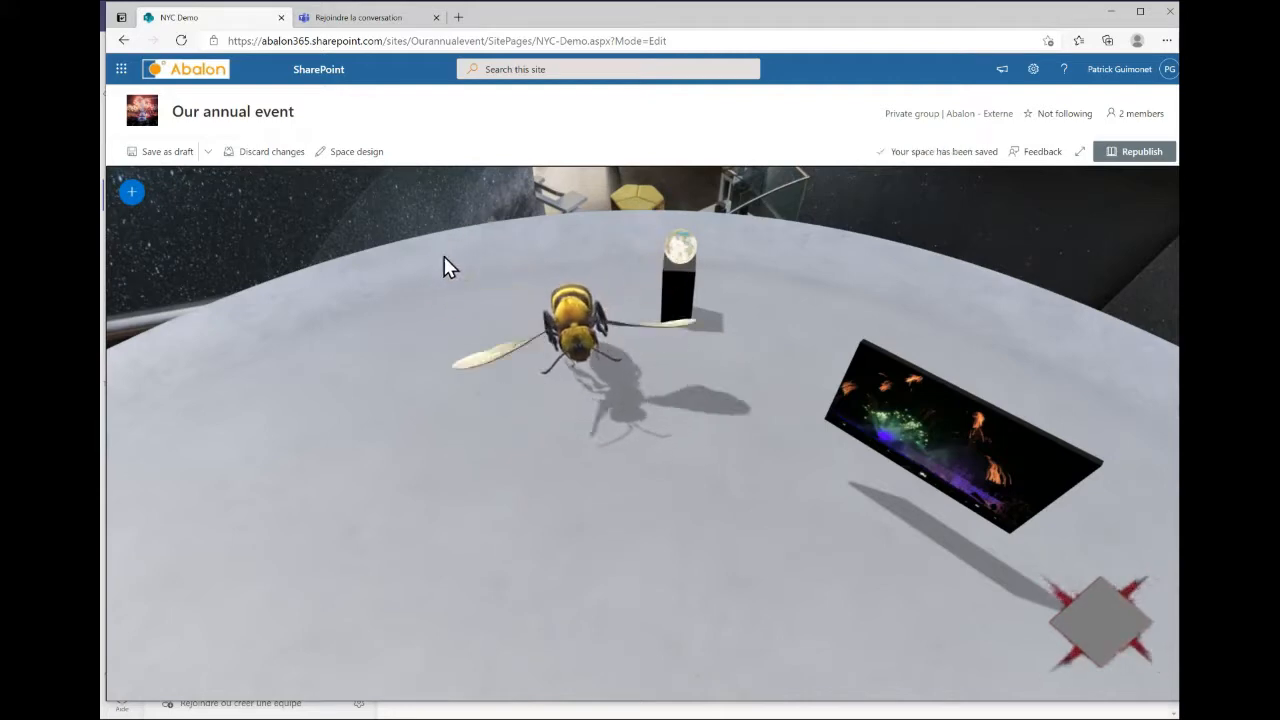
click(129, 194)
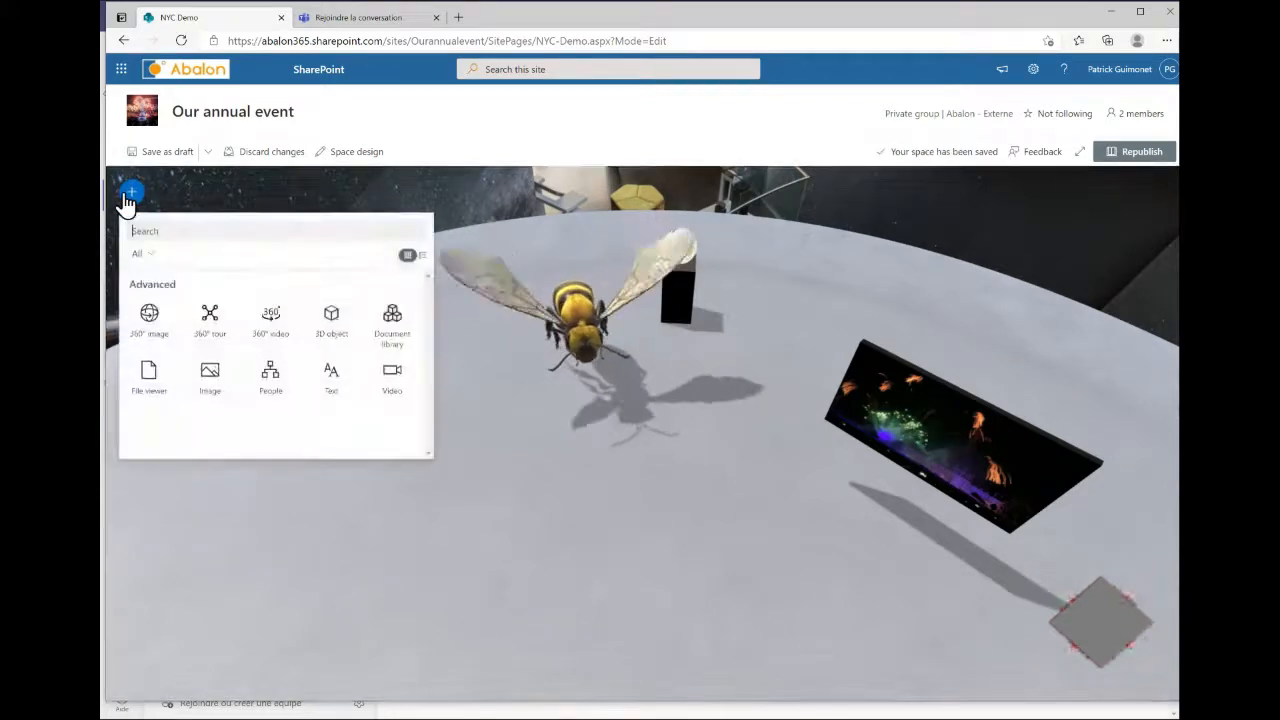
click(335, 329)
click(302, 485)
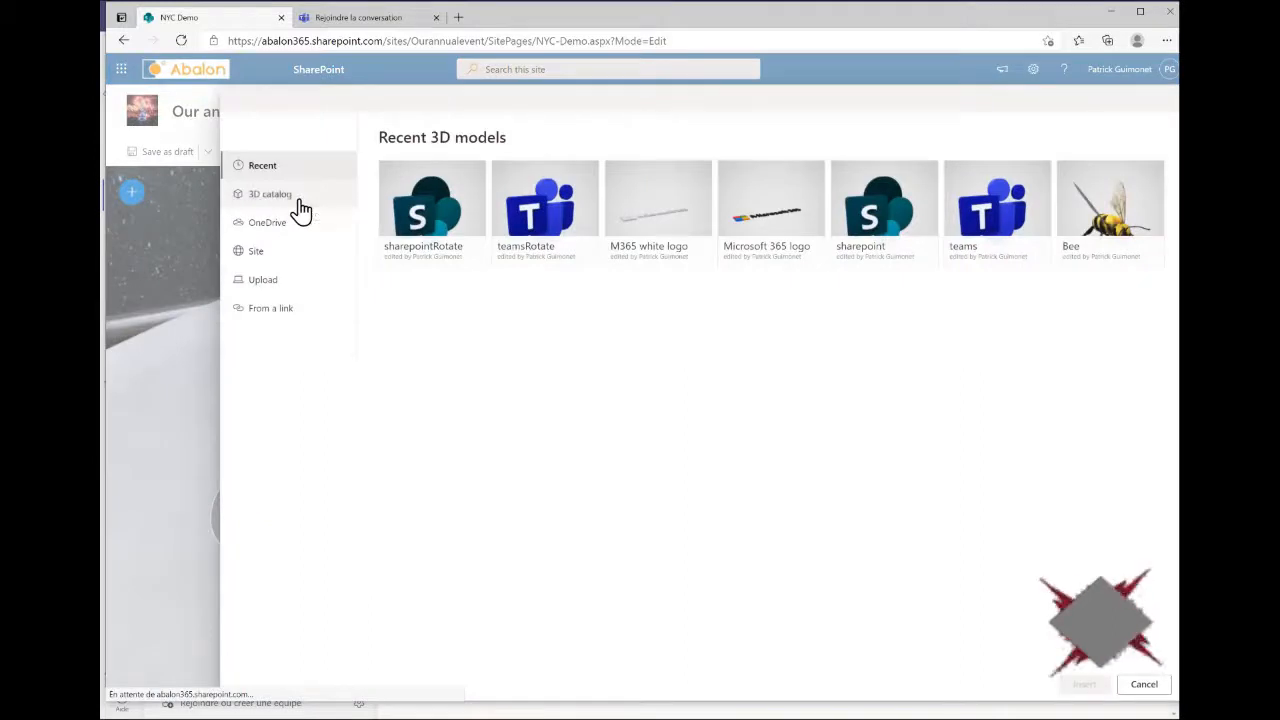
Insert the group of tropical fish from the Animated Animals category of the 3D catalog into the new 3D object web part
click(299, 201)
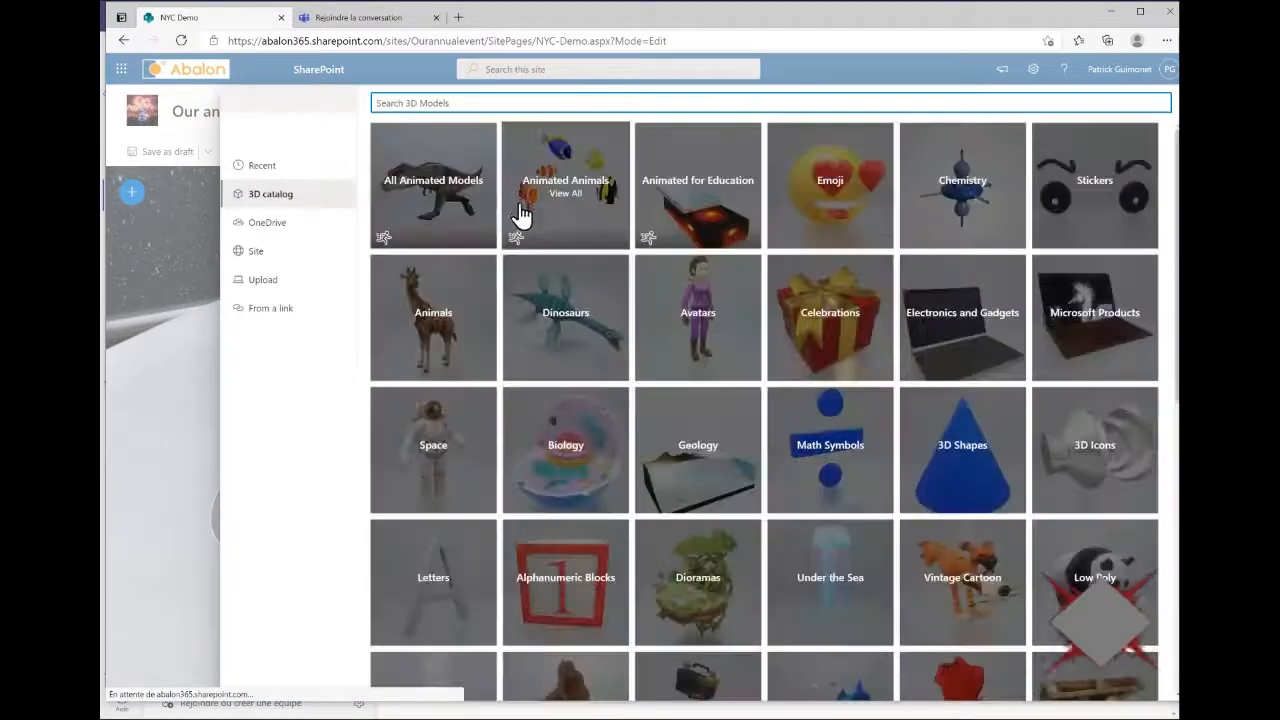
click(559, 177)
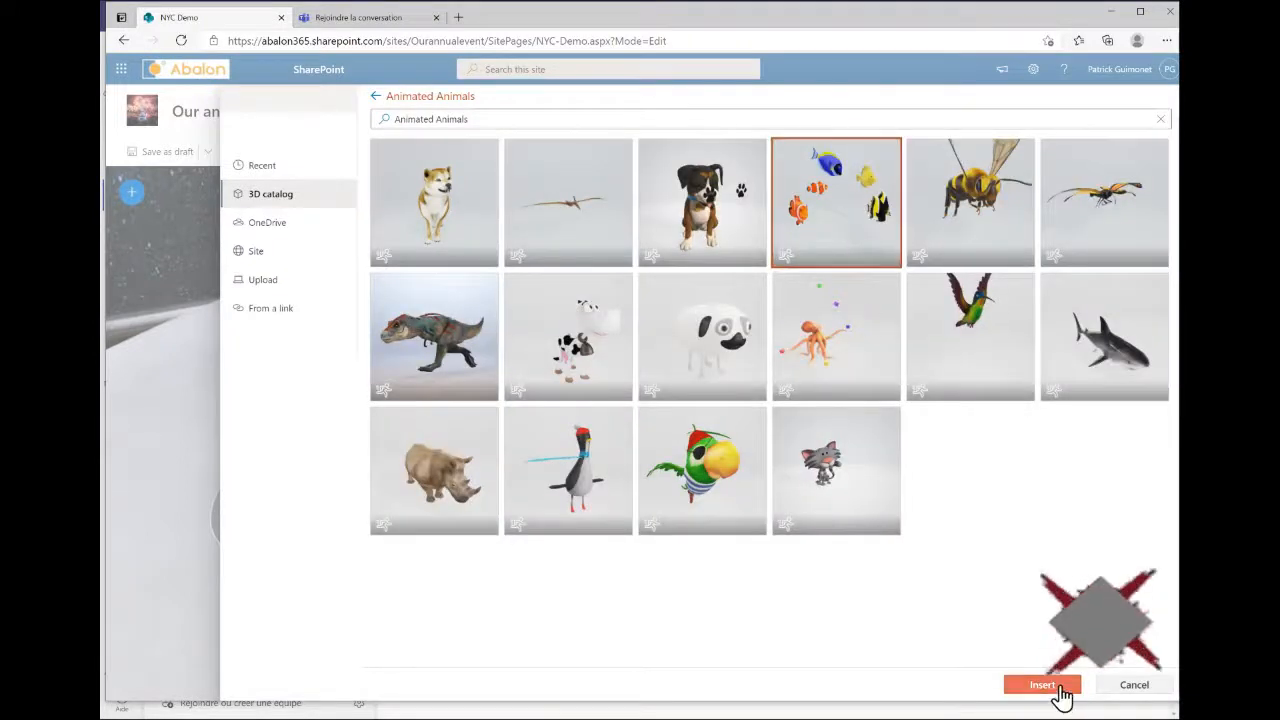
click(1057, 688)
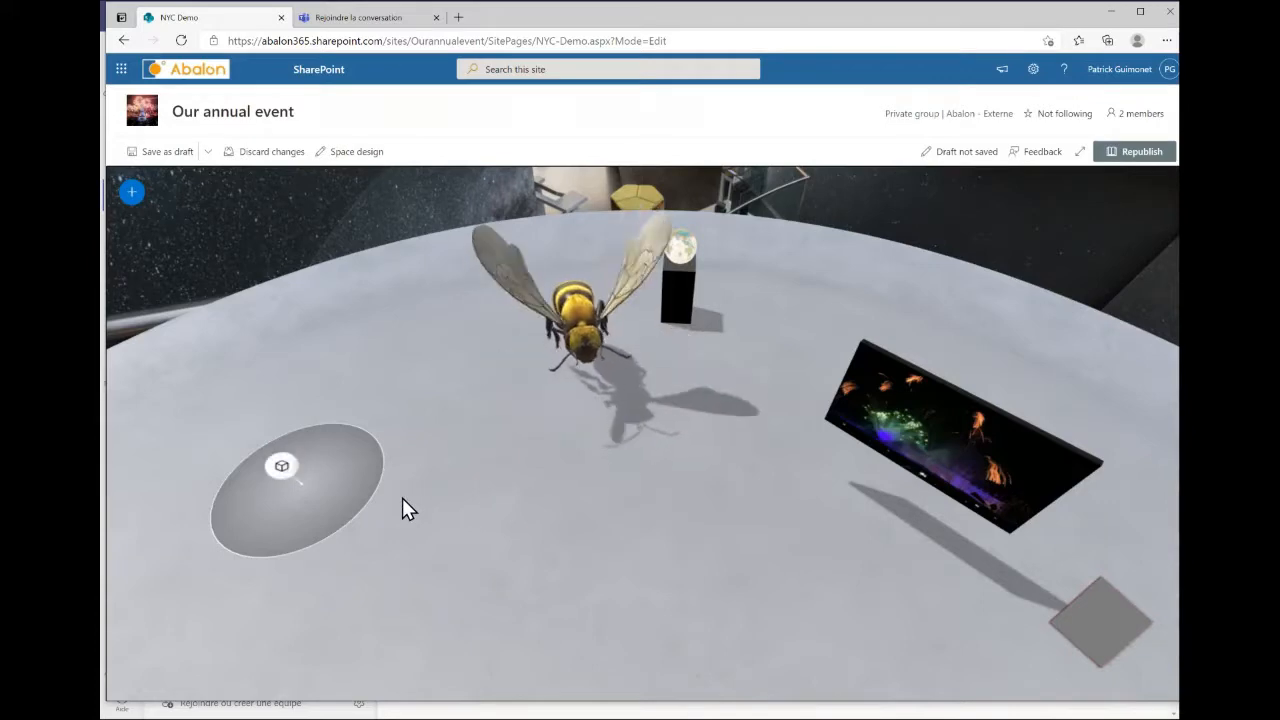
drag(438, 482, 553, 395)
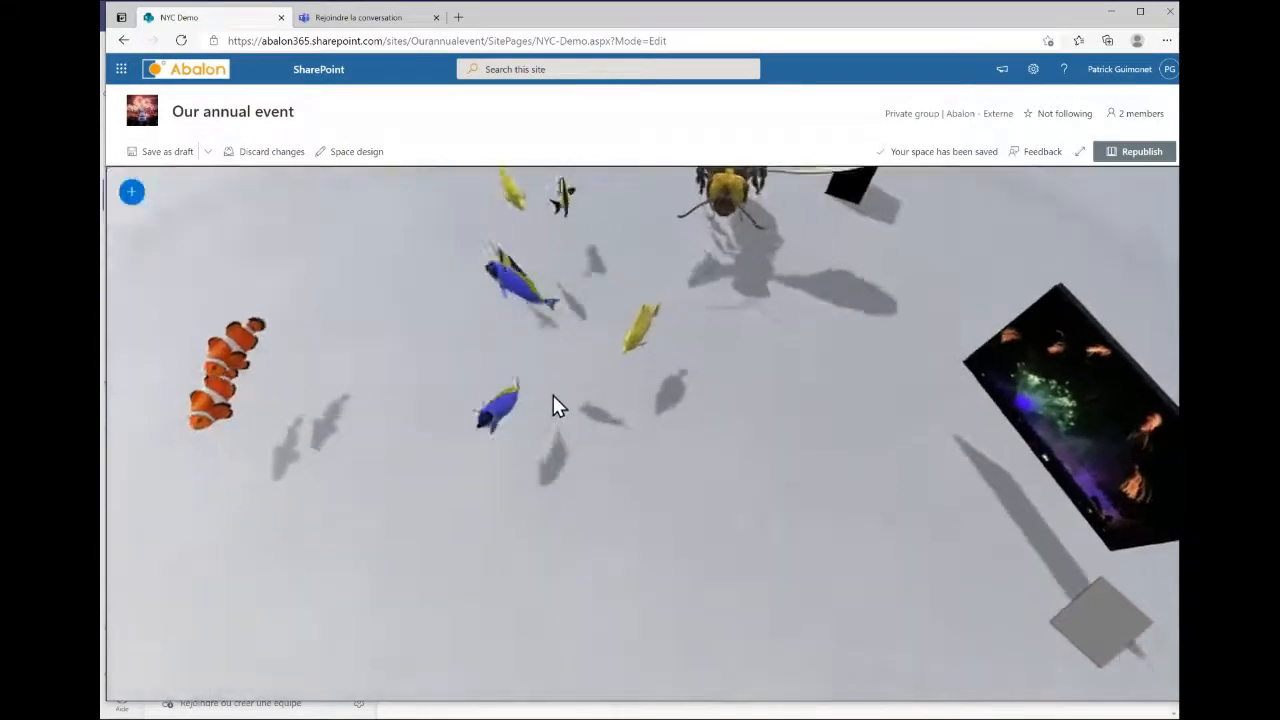
Republish the space with the fish and look around it from the fish past the fireworks video to the big map
click(1134, 151)
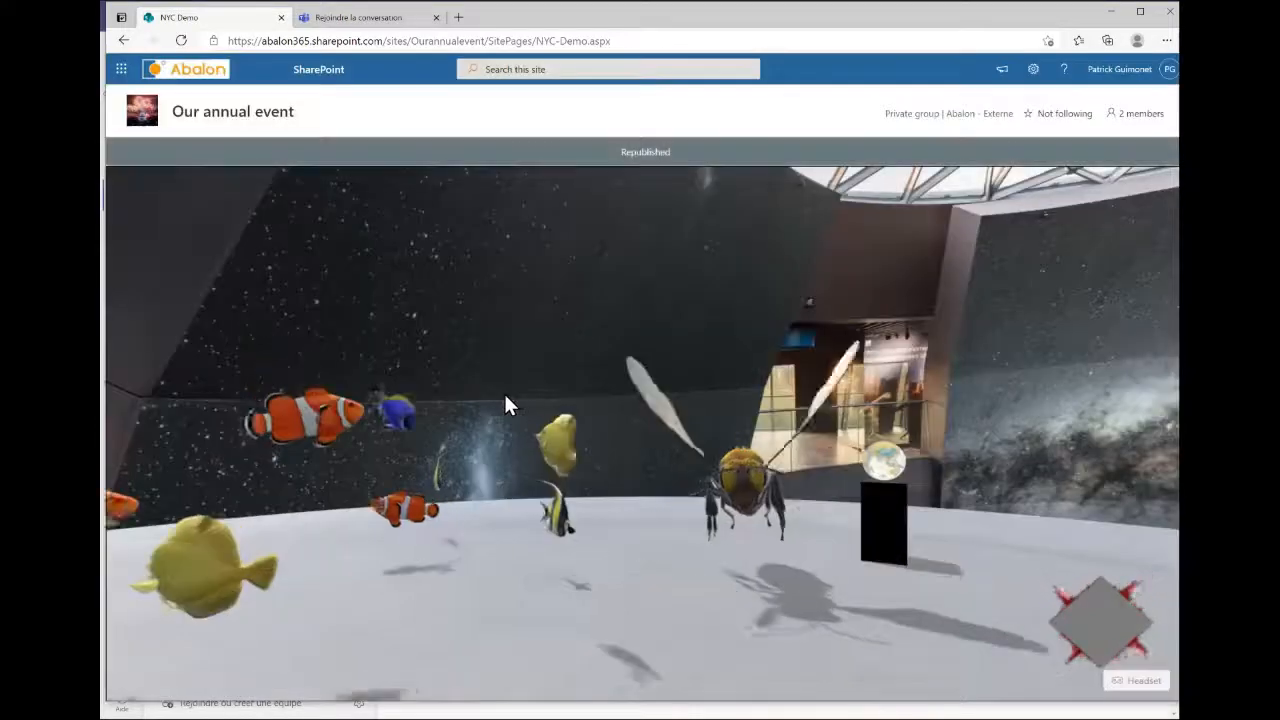
drag(505, 403, 410, 385)
drag(209, 411, 668, 173)
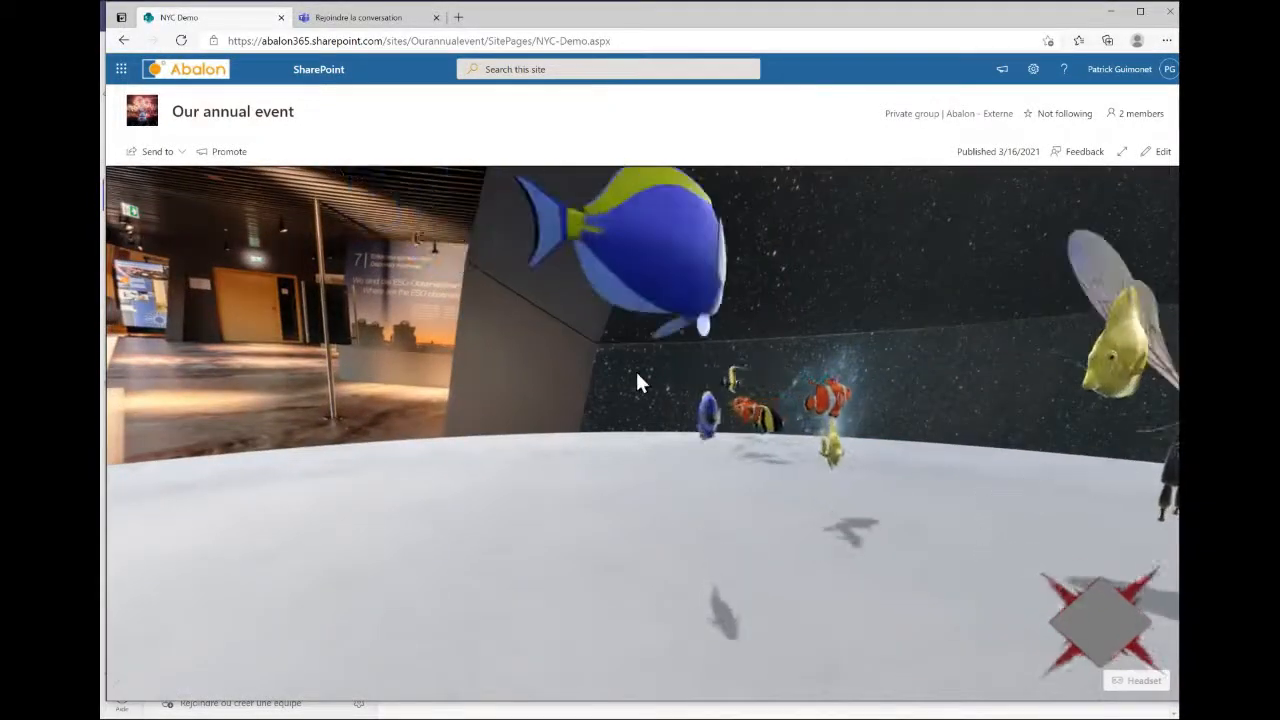
drag(757, 530, 625, 390)
drag(808, 394, 515, 450)
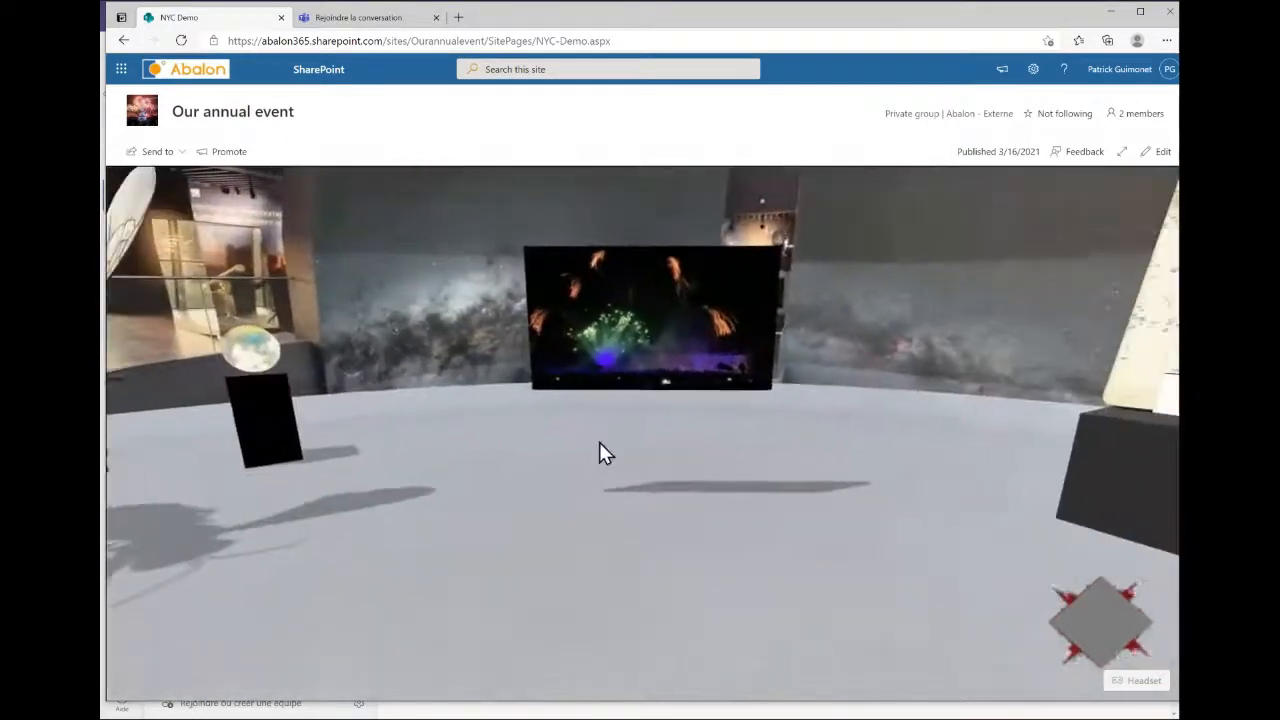
mouse_move(629, 351)
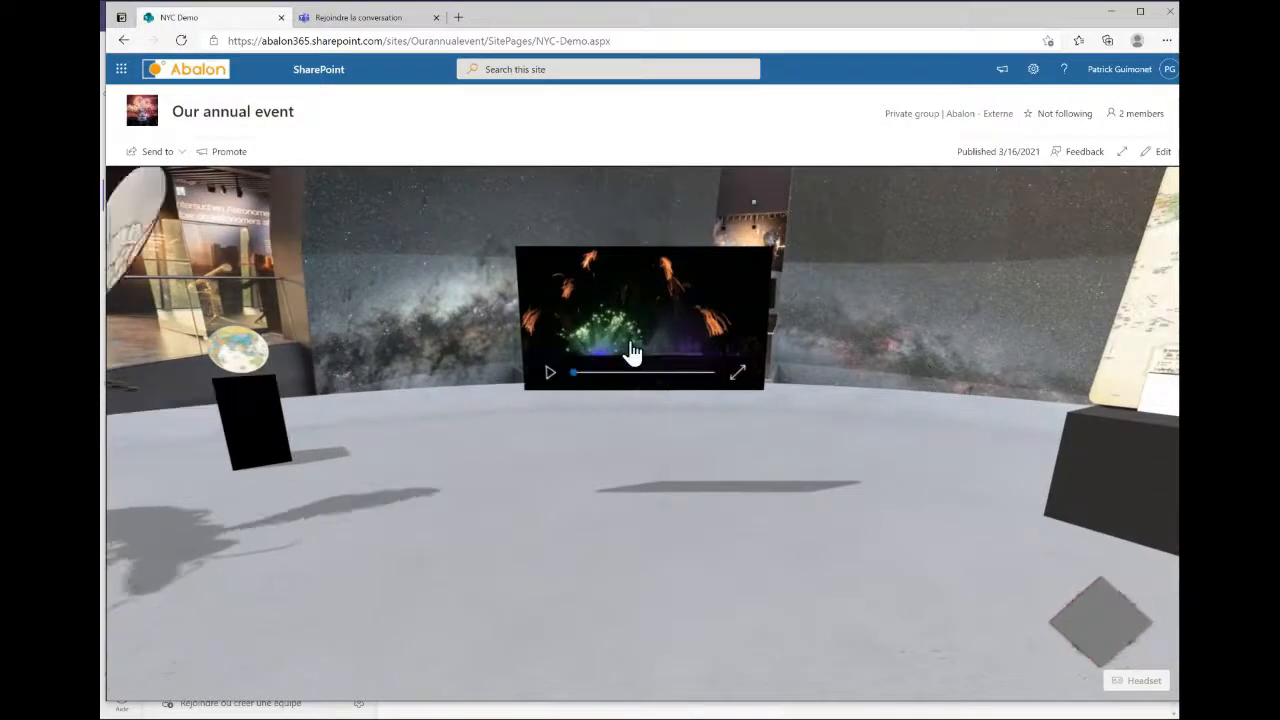
drag(600, 486, 443, 474)
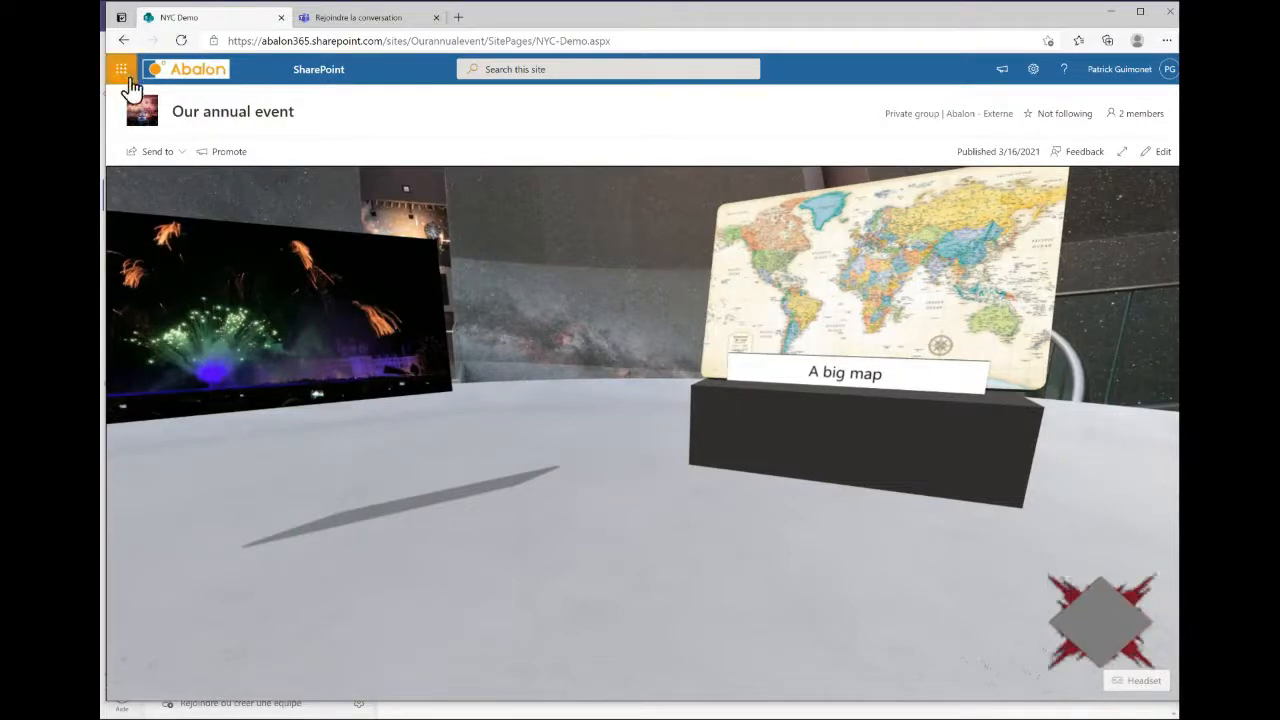
Open the Site Pages library from the site contents and select the NYC-Demo.aspx page
click(1033, 72)
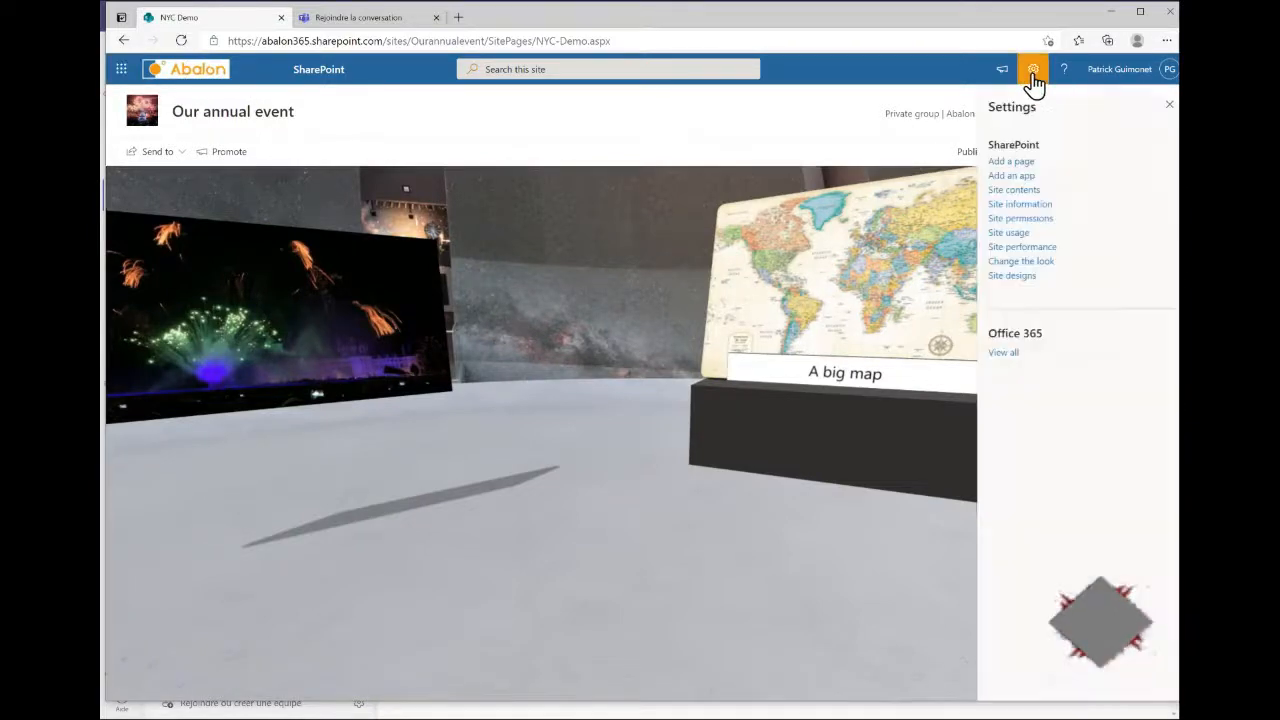
click(1012, 190)
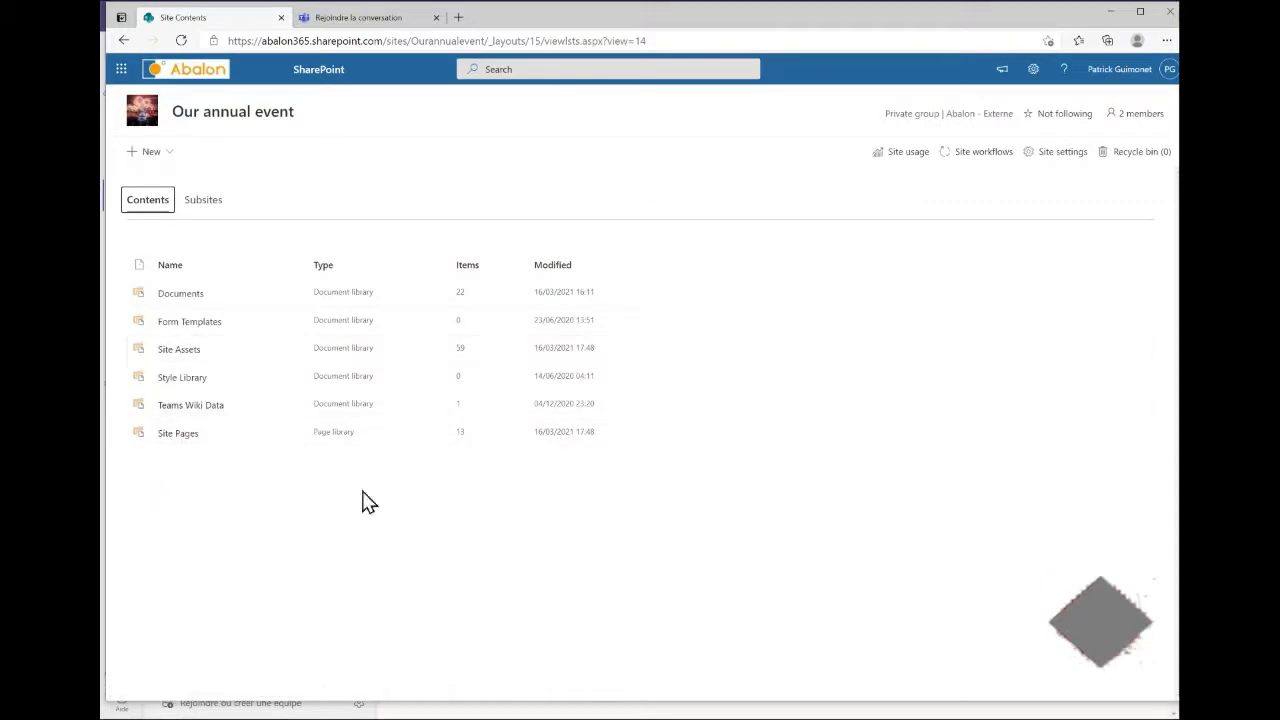
click(171, 436)
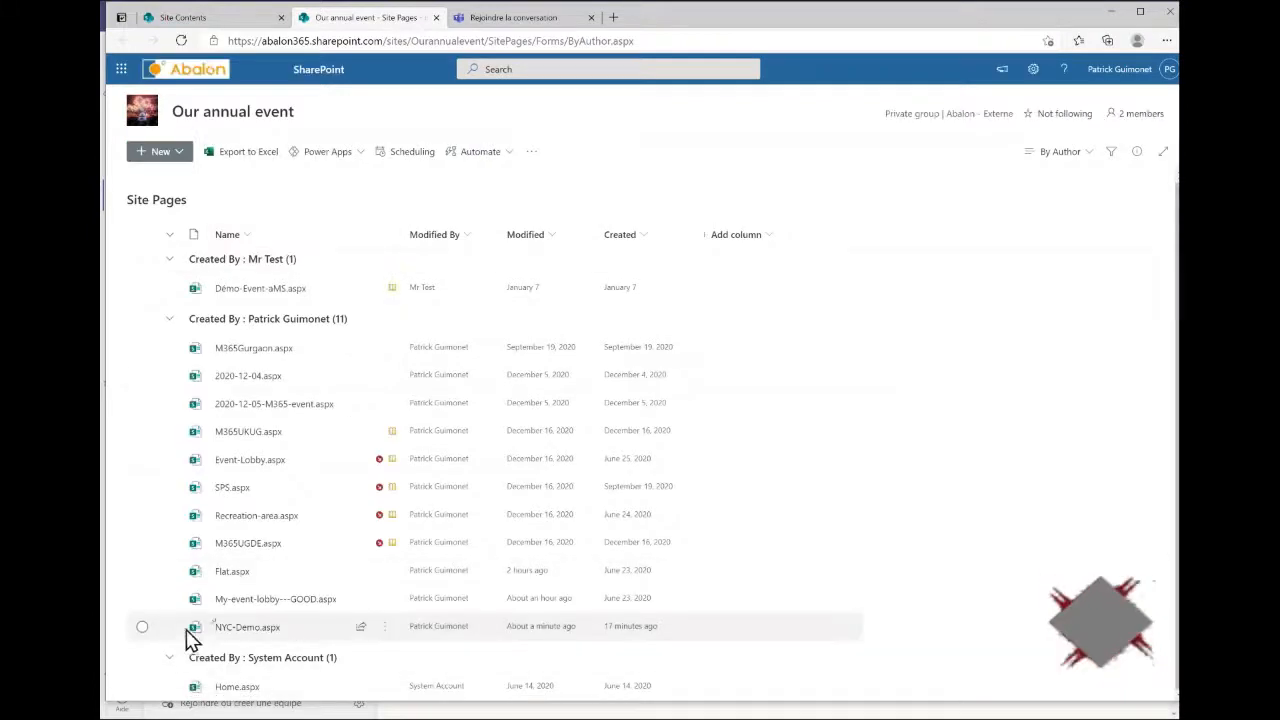
click(141, 627)
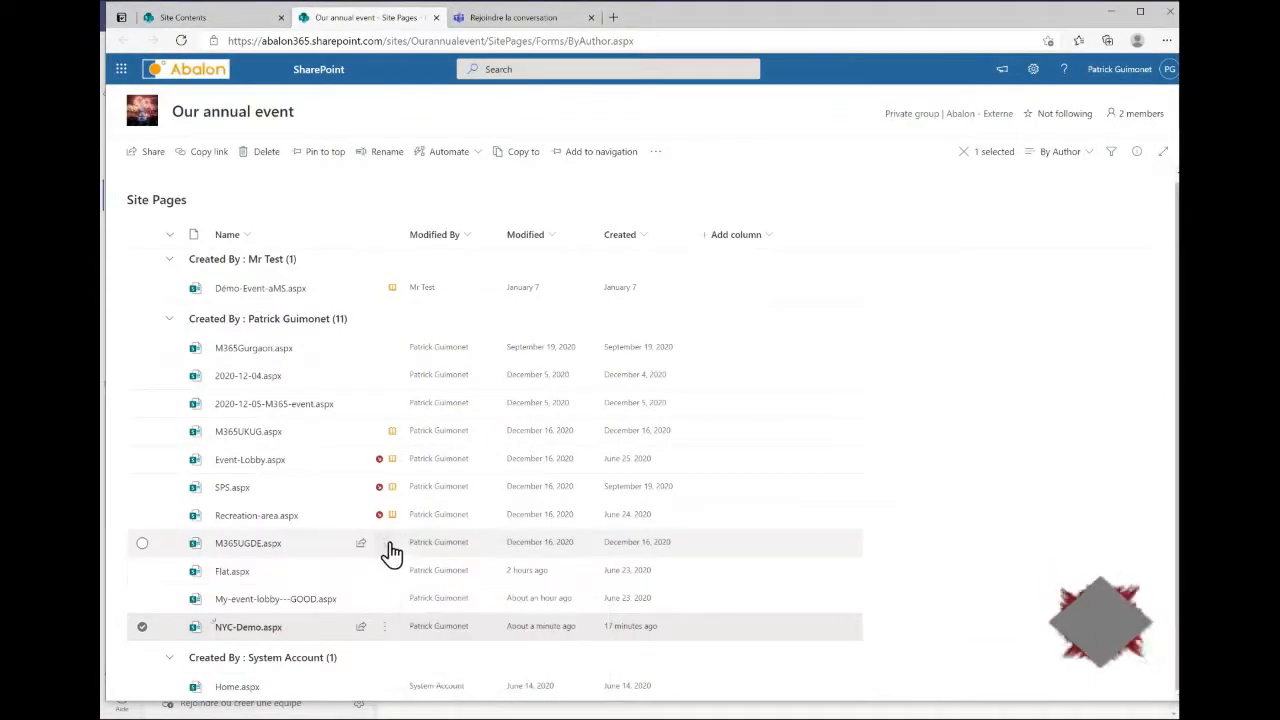
mouse_move(380, 546)
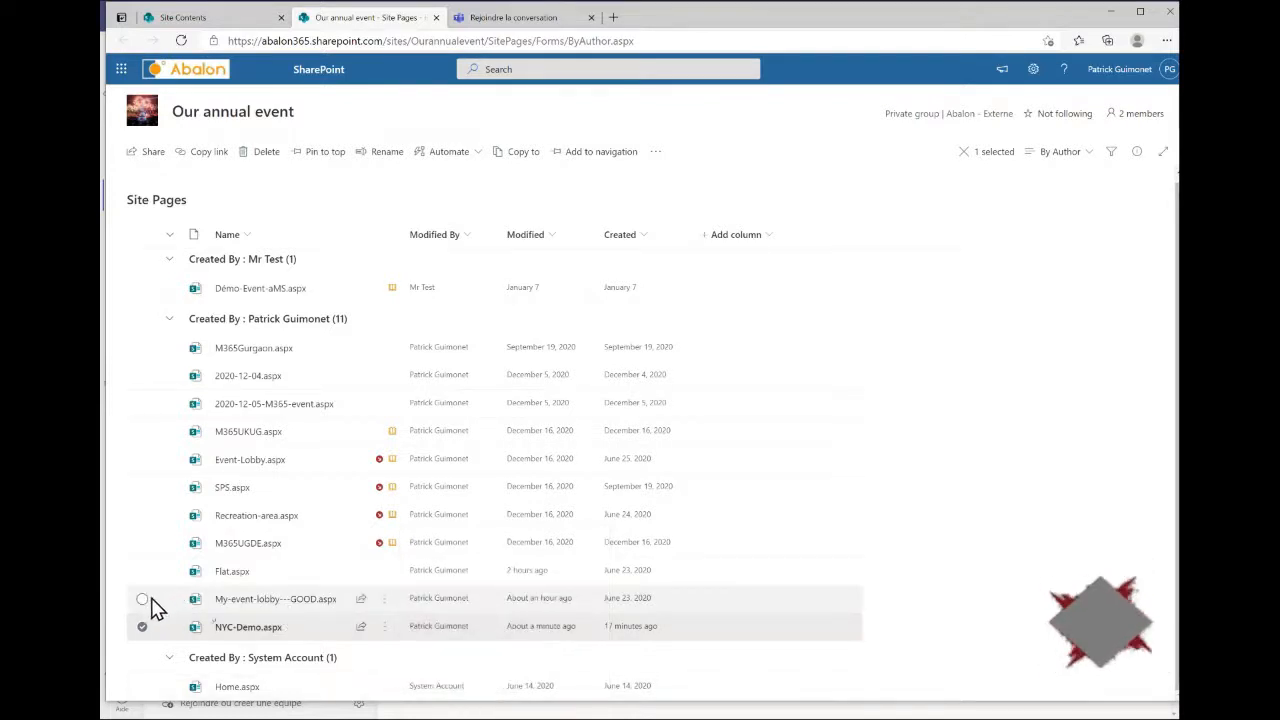
Open the My-event-lobby---GOOD.aspx space, enlarge its Microsoft 365 Cybersecurity presentation, and close the enlarged view
click(252, 600)
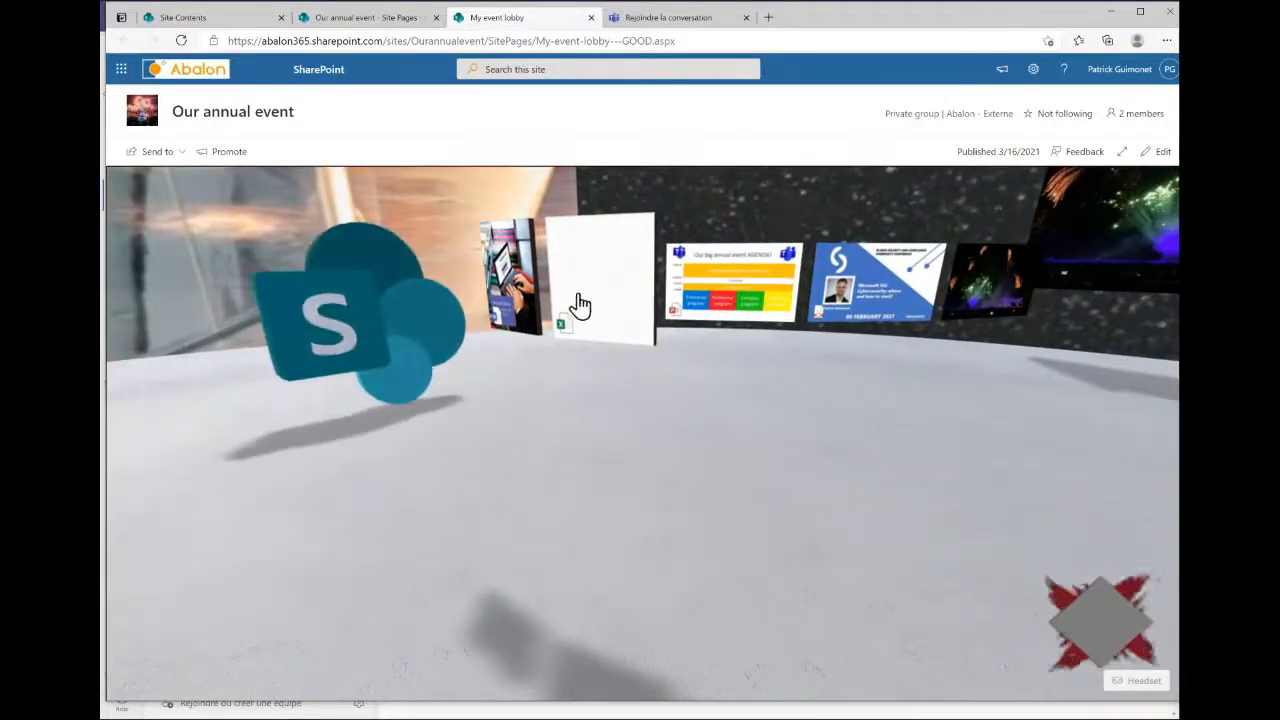
click(866, 285)
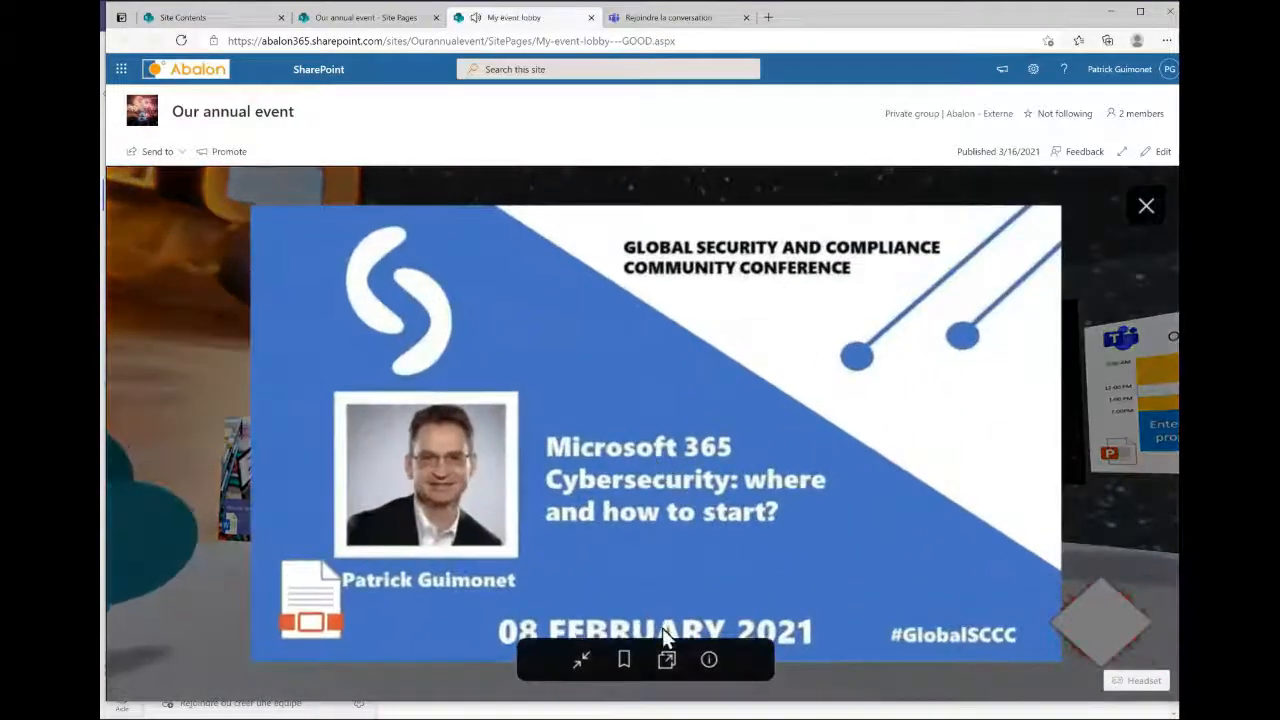
click(1140, 207)
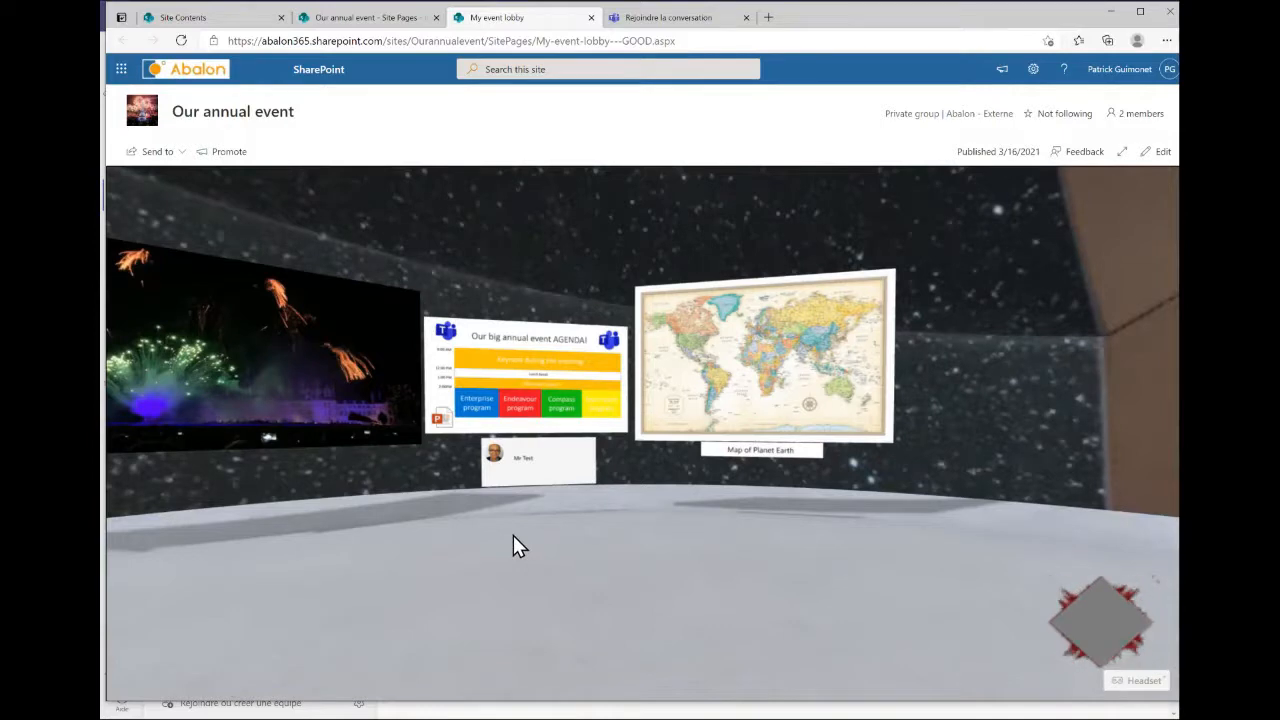
Look around the event lobby past the agenda, video and SharePoint logo to the room pedestals, and approach the Keynote picture
drag(435, 552, 589, 531)
drag(475, 528, 611, 519)
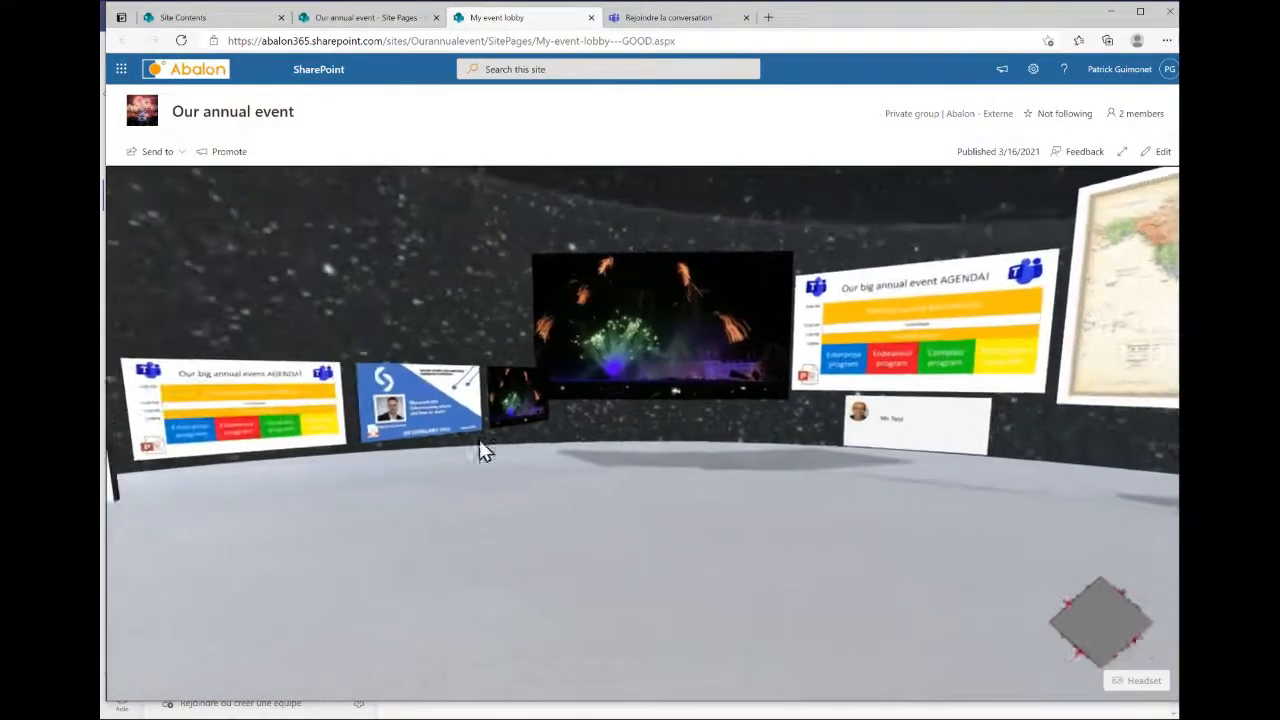
drag(407, 408, 493, 501)
drag(383, 565, 670, 502)
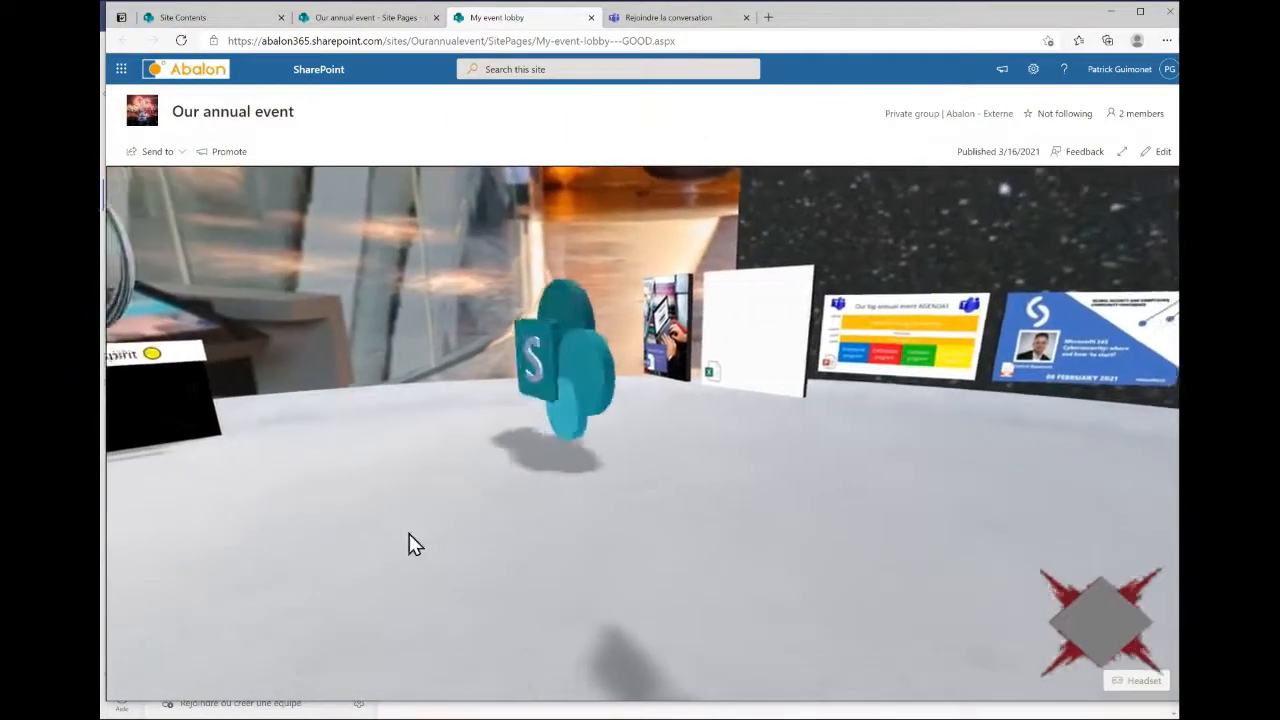
drag(407, 534, 668, 490)
drag(470, 410, 635, 528)
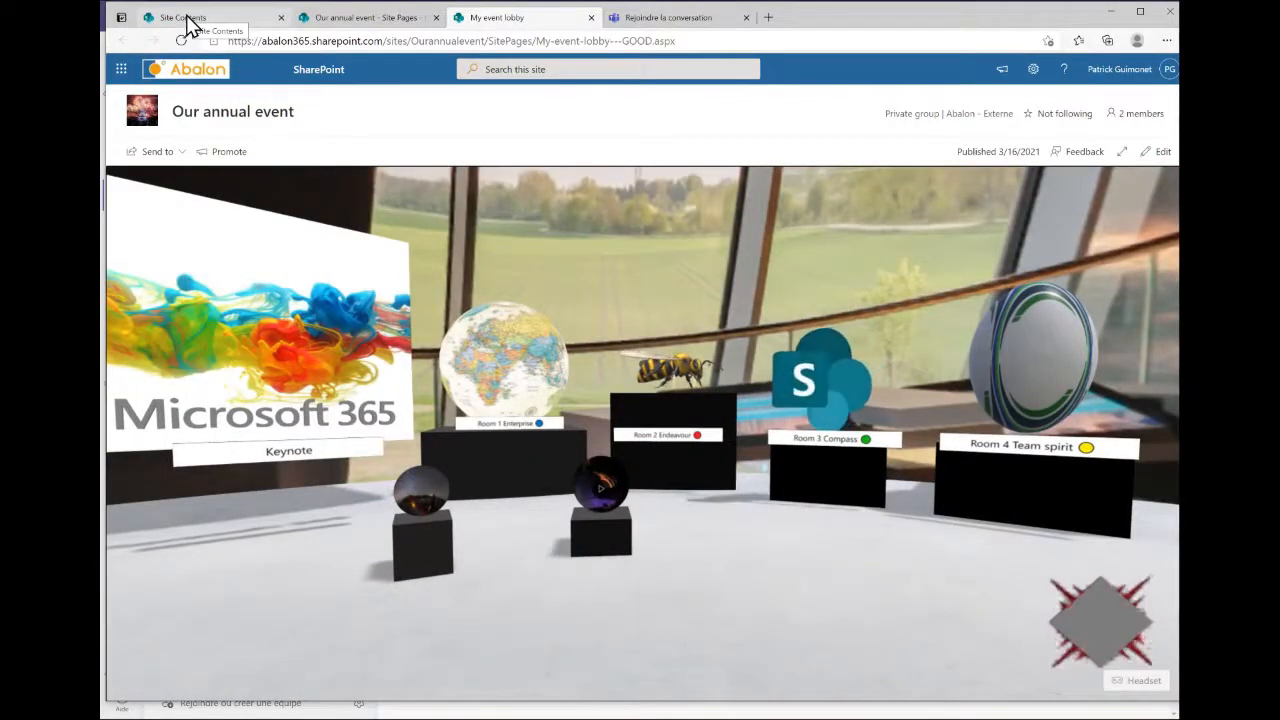
click(283, 249)
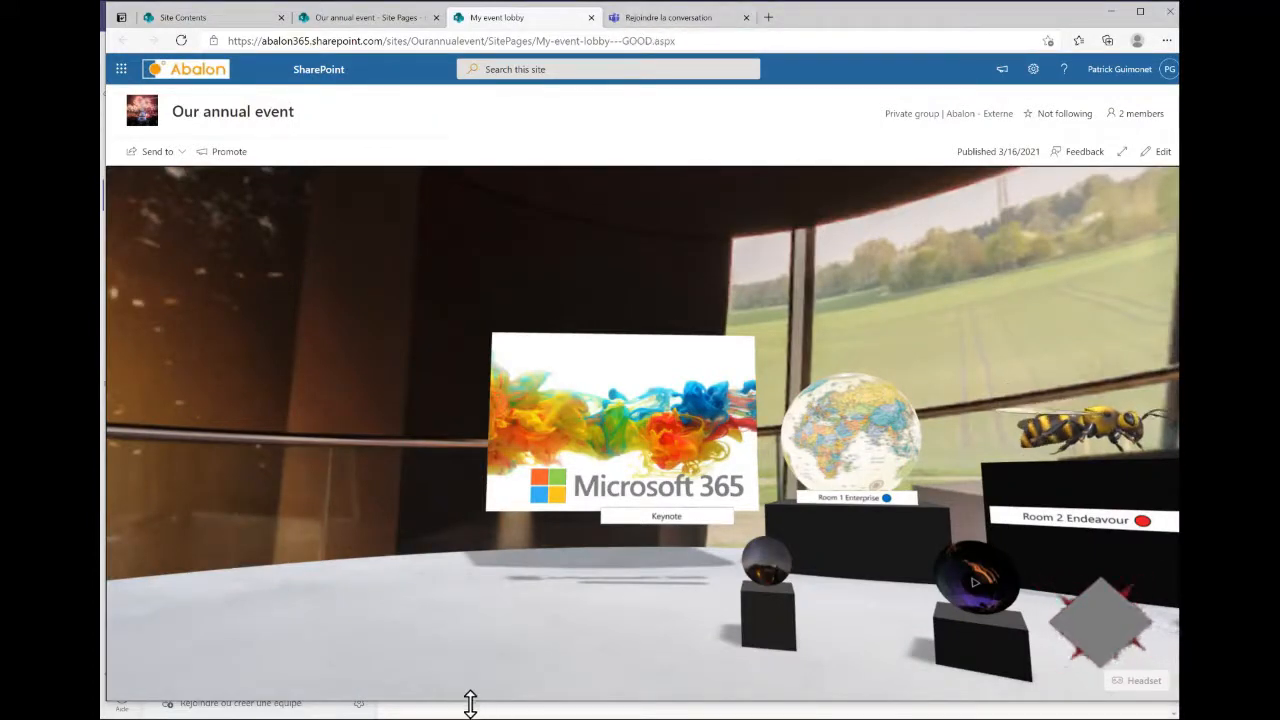
Switch to Teams and add the NYC Demo SharePoint page as a tab in the Général channel of the Our annual event team
key(alt+Tab)
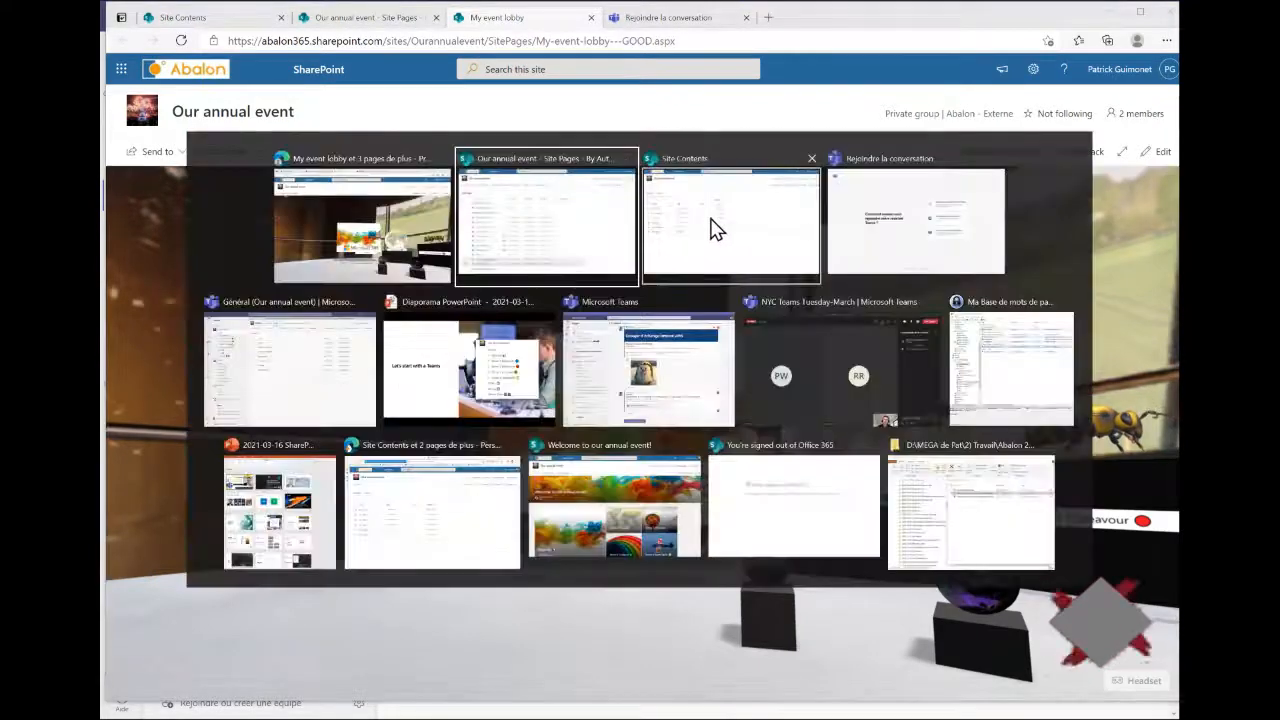
click(318, 405)
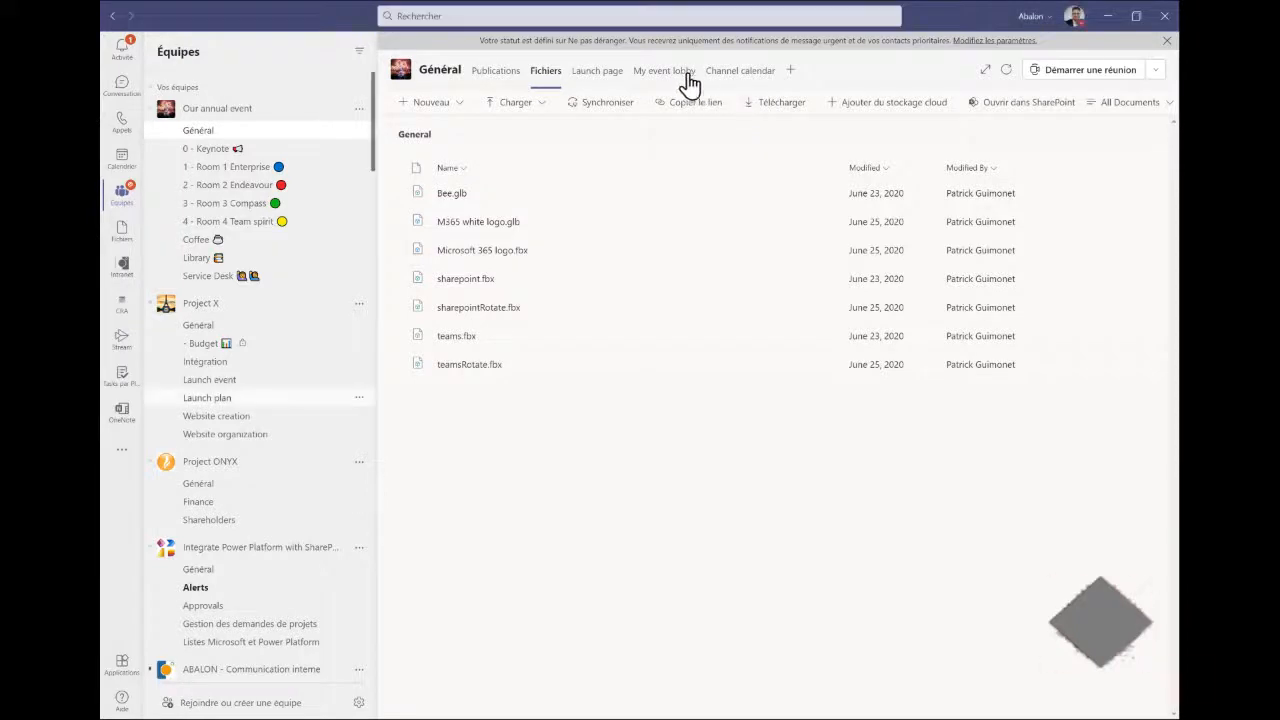
click(792, 71)
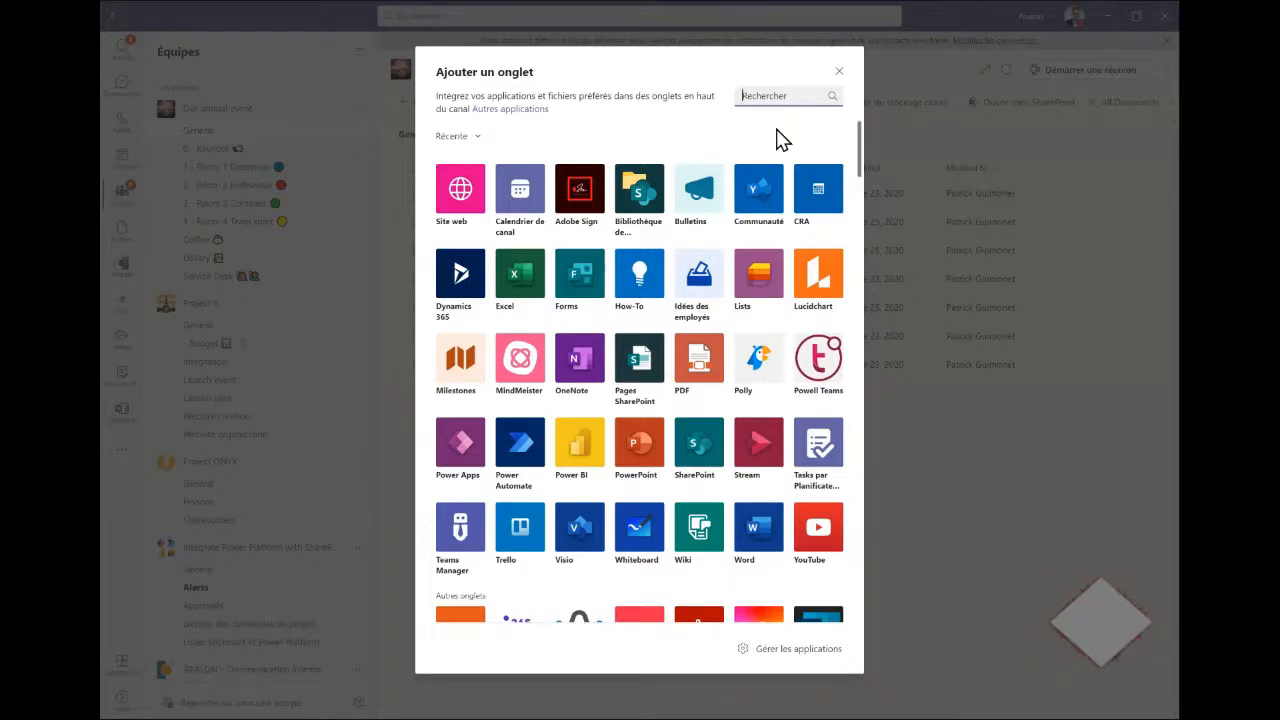
text(sharep)
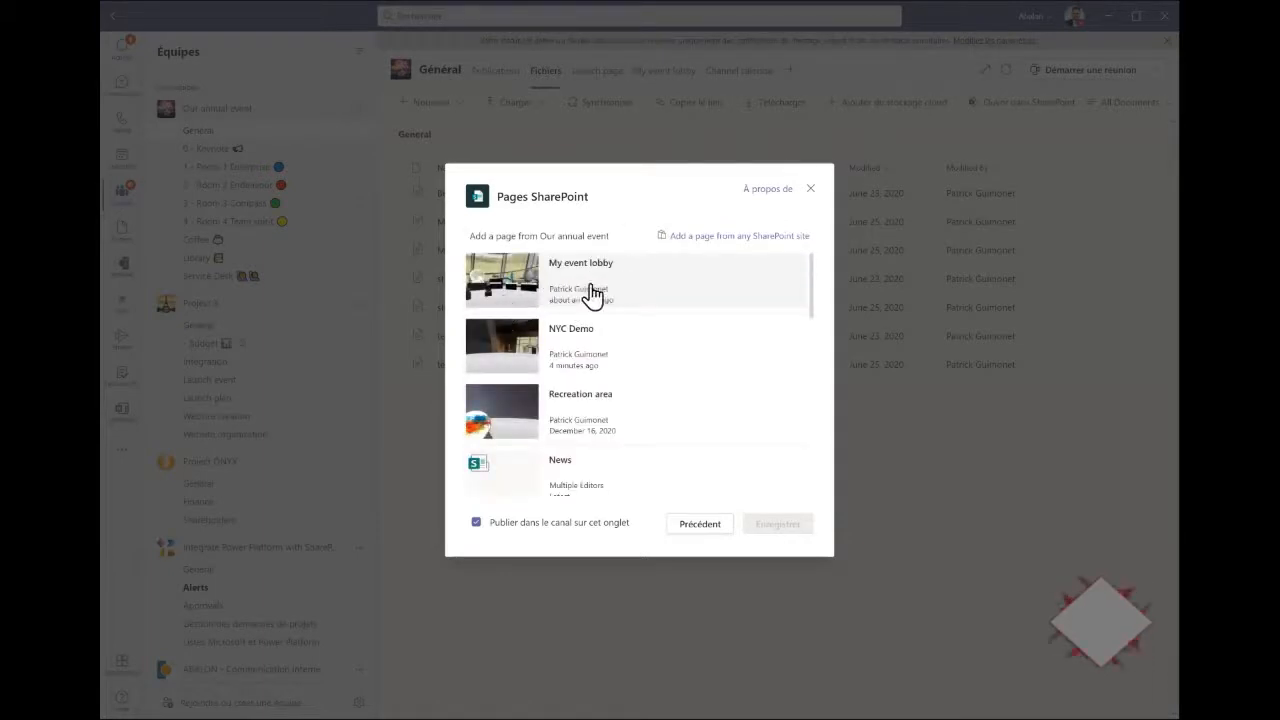
click(566, 353)
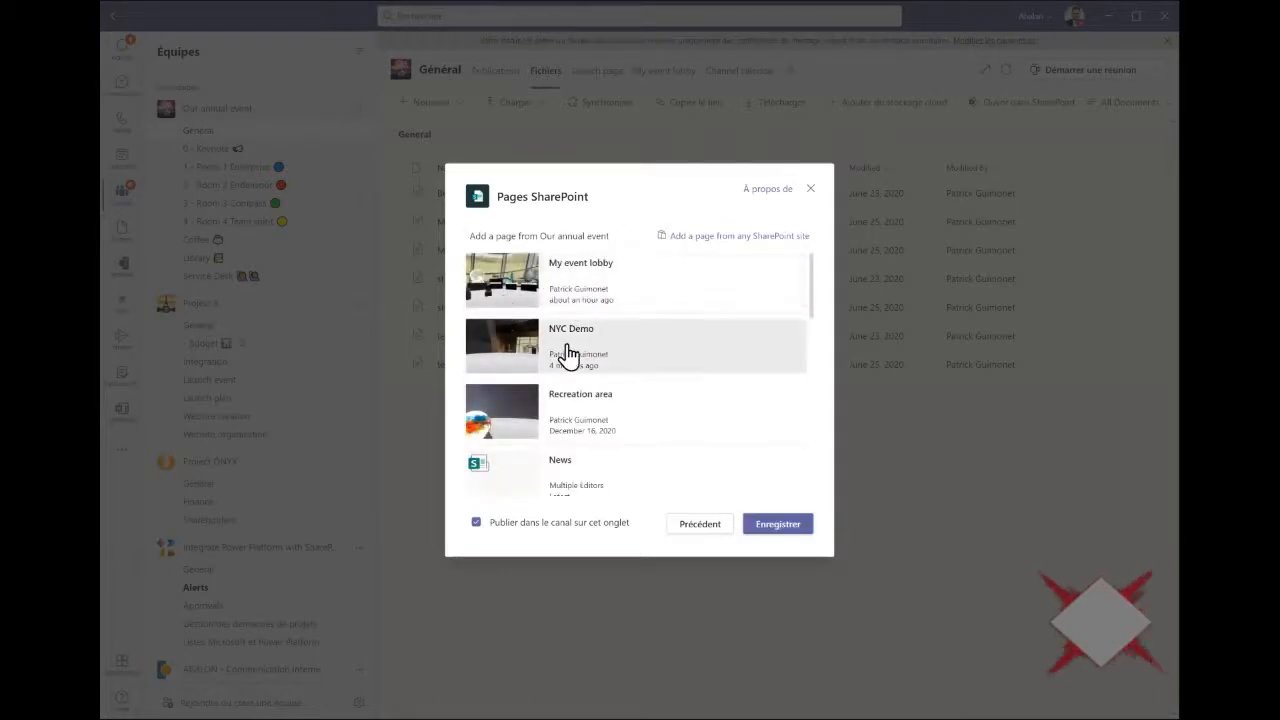
click(778, 526)
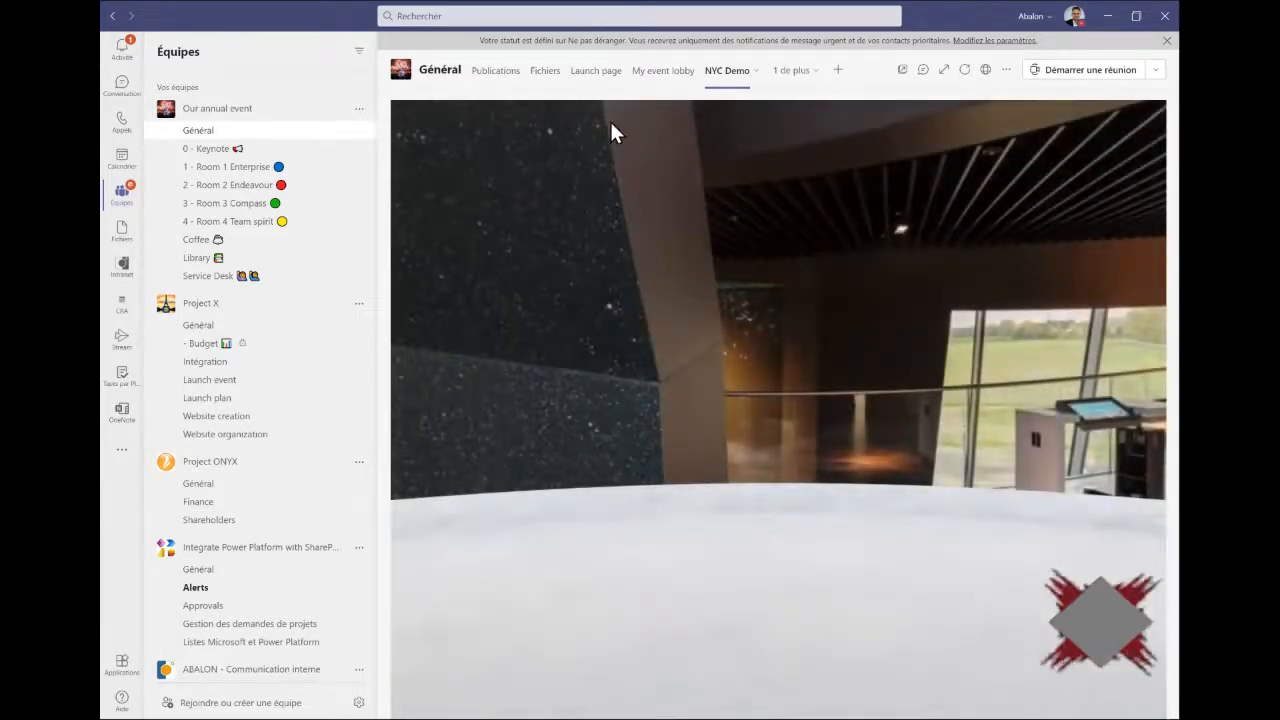
Look around the NYC Demo space inside its Teams tab, and expand the tab to full view
drag(410, 395, 880, 323)
drag(873, 270, 900, 294)
drag(795, 277, 831, 251)
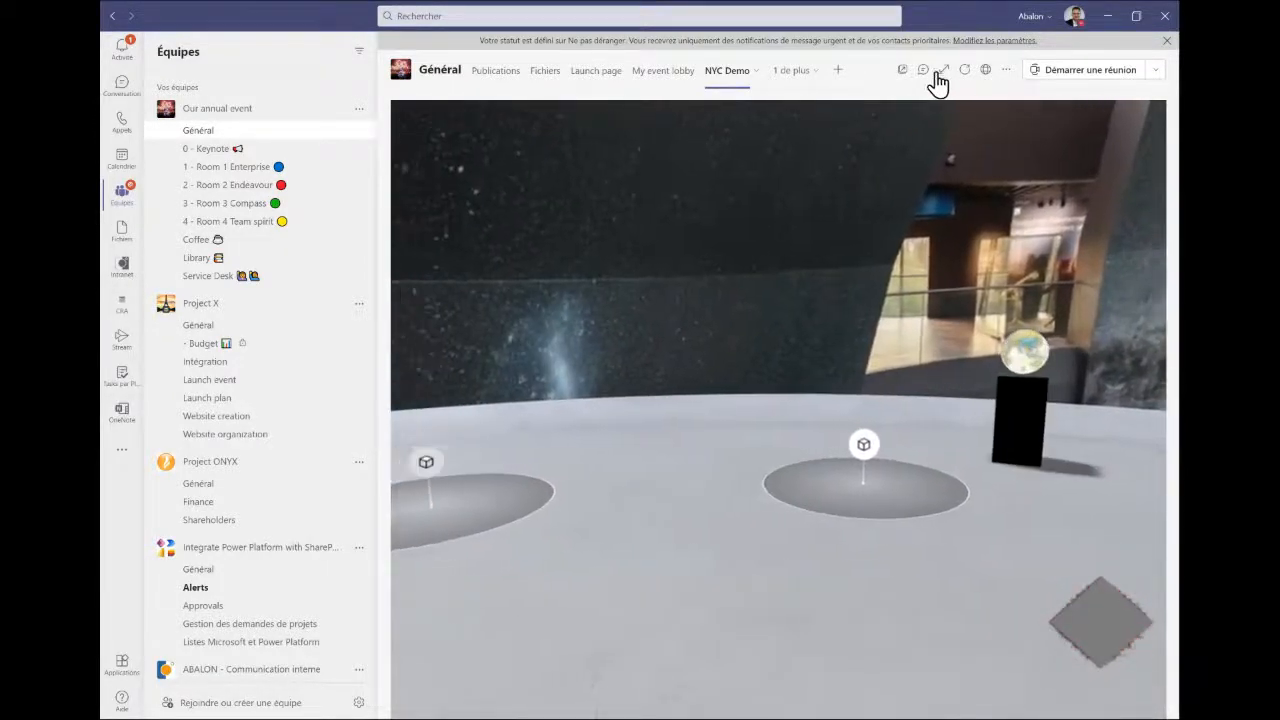
click(943, 71)
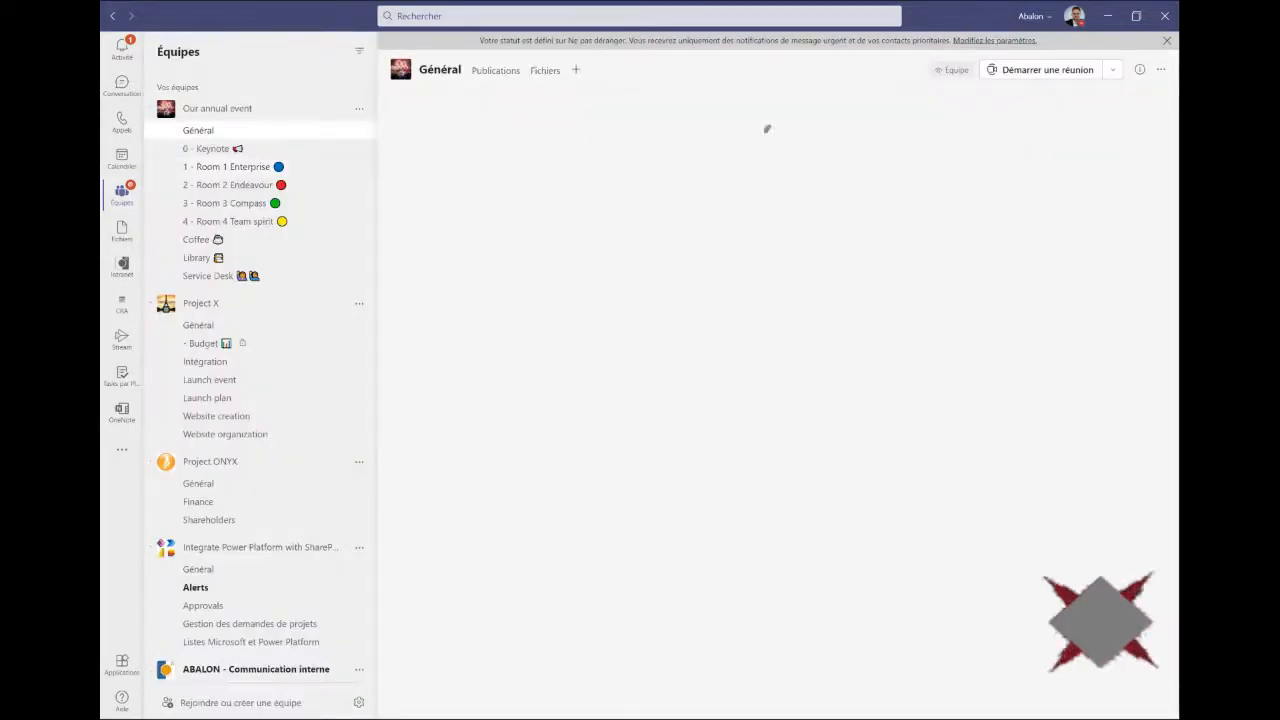
Switch to the PowerPoint slideshow and go to the slide on the prerequisite of activating the Space feature at site level
key(alt+Tab)
key(alt+Tab)
key(alt+Tab)
key(alt+Tab)
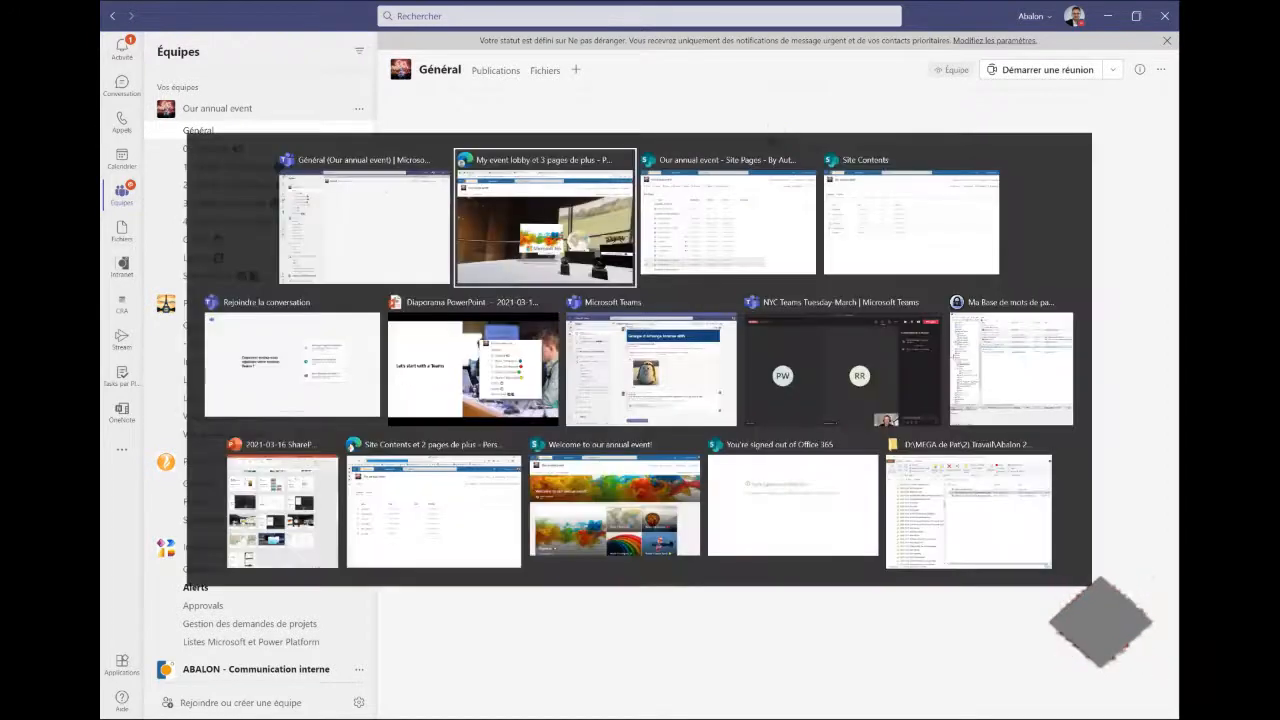
key(alt+Tab)
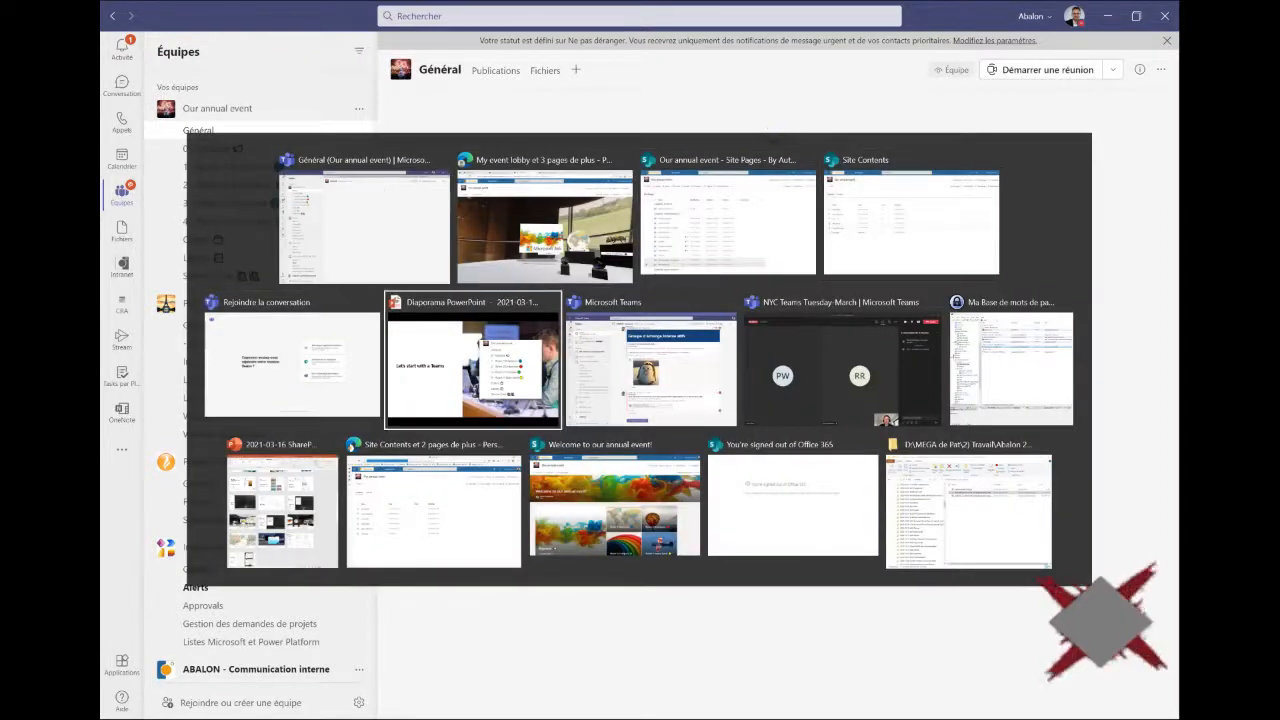
click(227, 444)
click(227, 444)
click(137, 651)
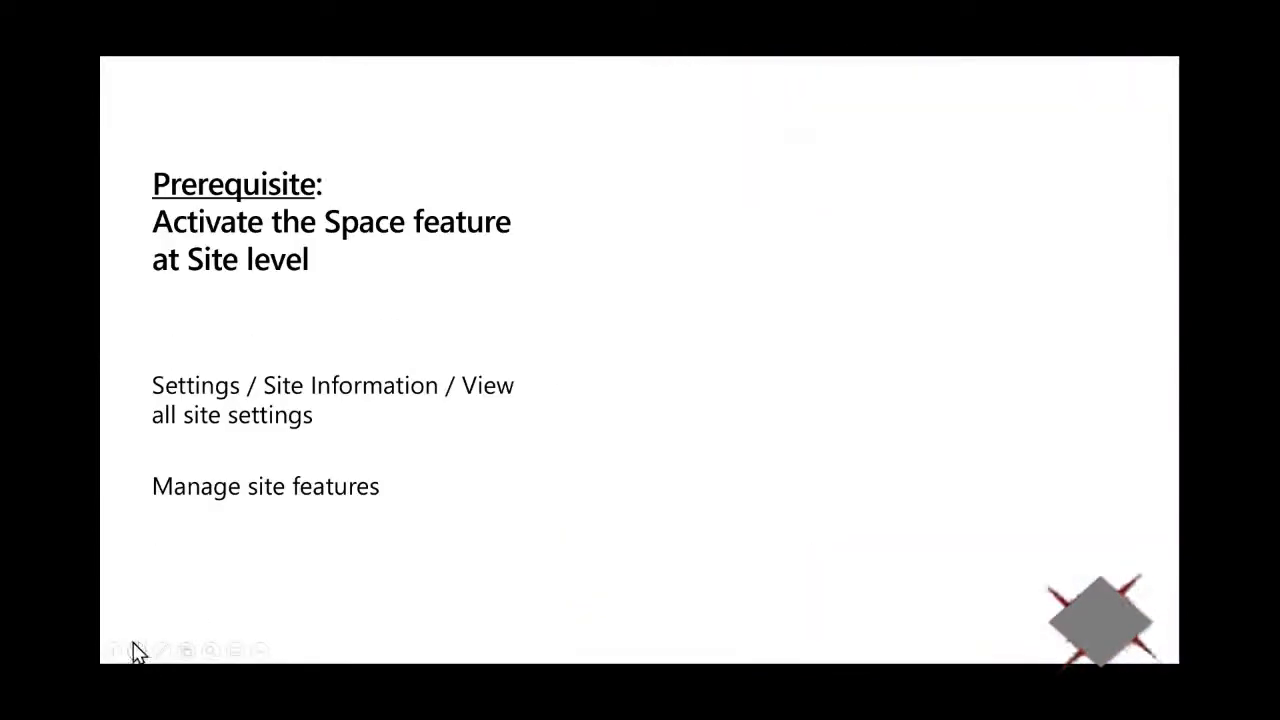